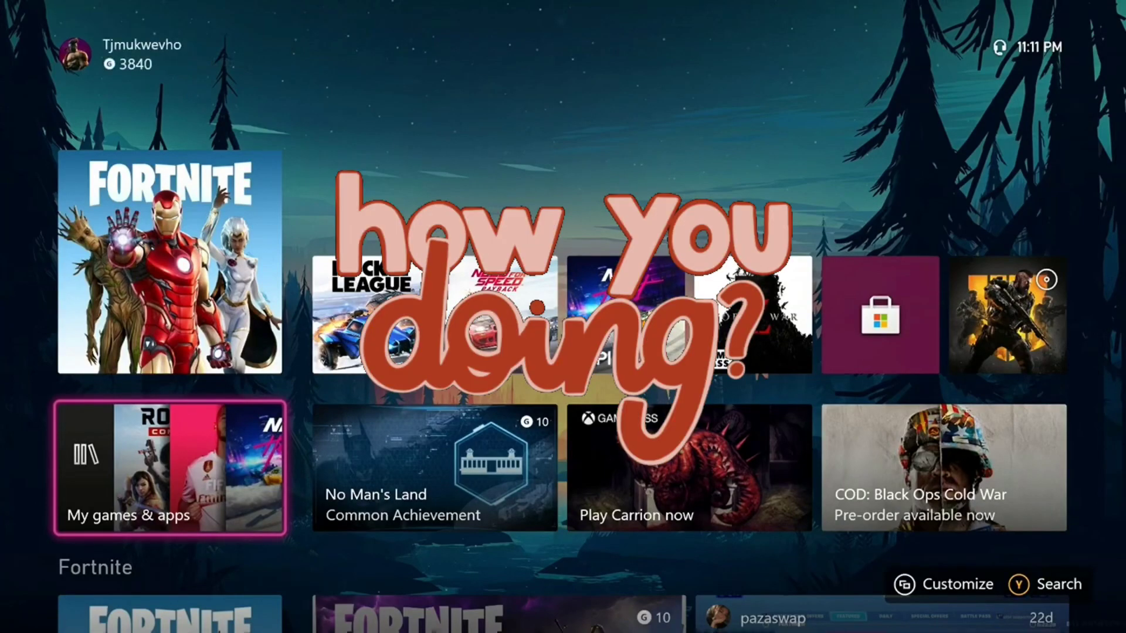
Browse the Home tiles across World War Z, Call of Duty, Rocket League and Need for Speed Payback.
key(Up)
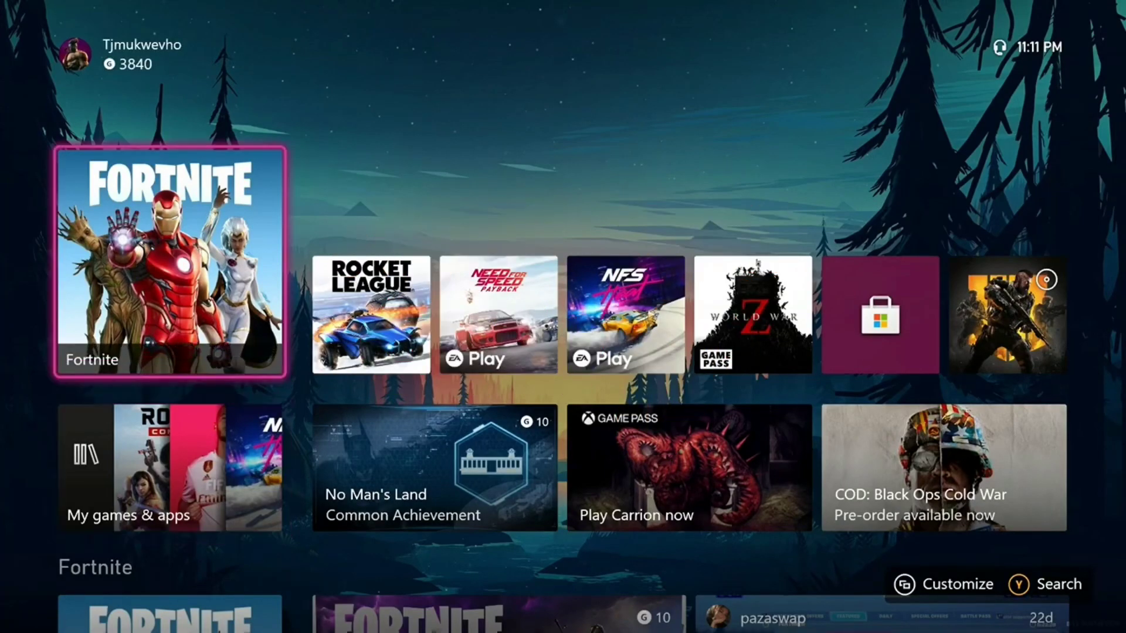
key(Right)
key(Right)
key(Right)
key(Right)
key(Right)
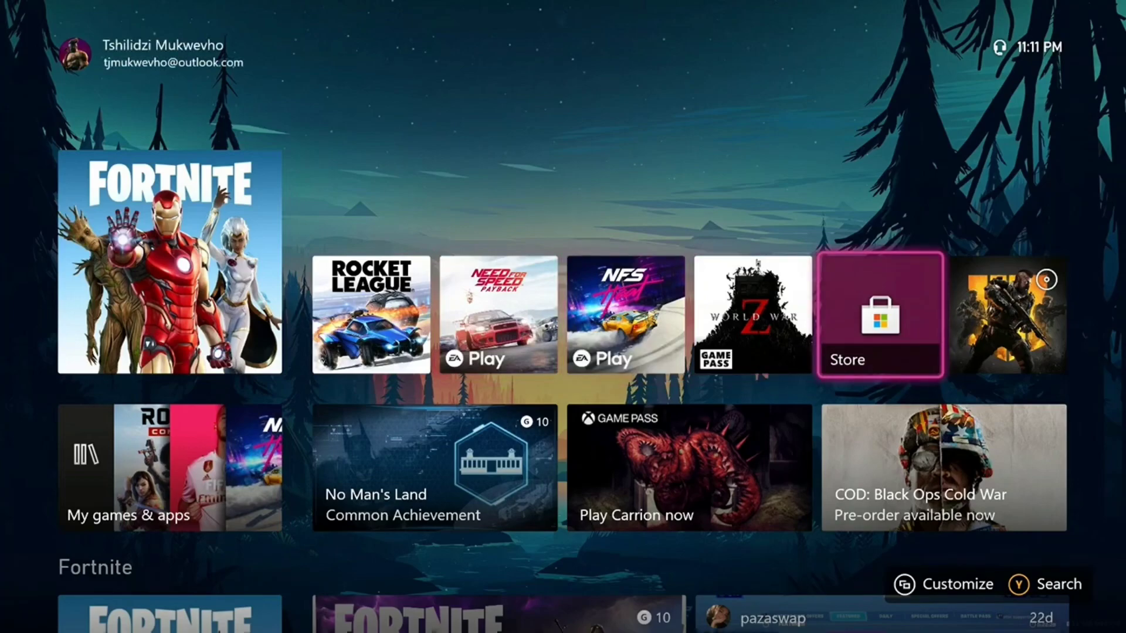
key(Left)
key(Left)
key(Left)
key(Left)
key(Right)
key(Right)
key(Right)
key(Right)
key(Left)
key(Left)
key(Left)
key(Left)
key(Left)
key(Down)
key(Right)
key(Right)
key(Right)
key(Up)
key(Right)
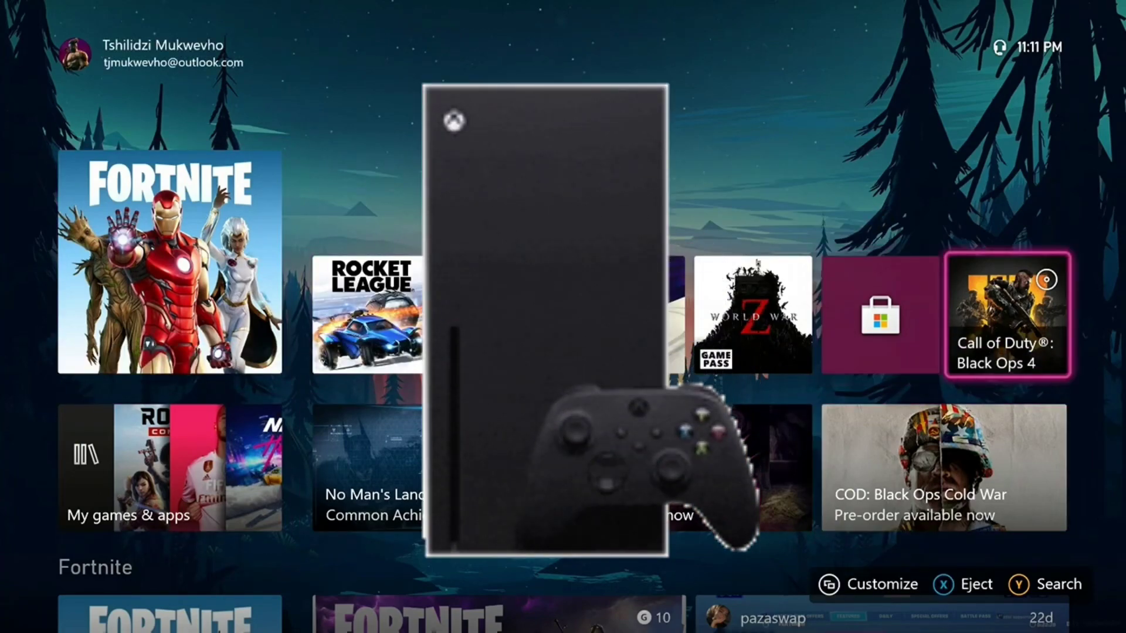
key(Left)
key(Left)
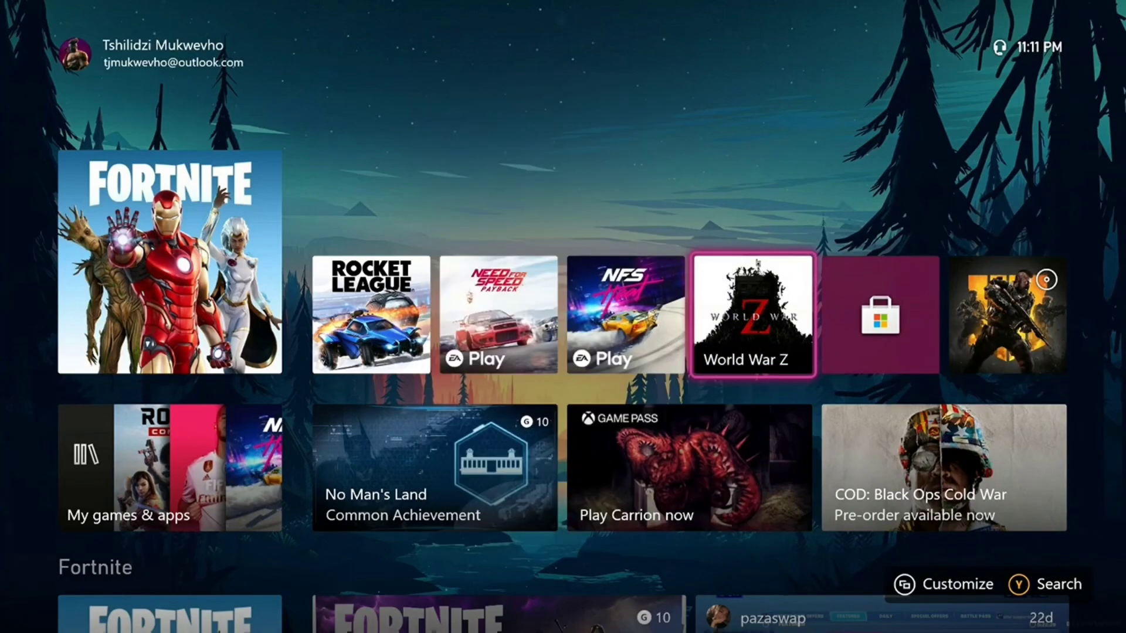
key(Left)
key(Left)
key(Left)
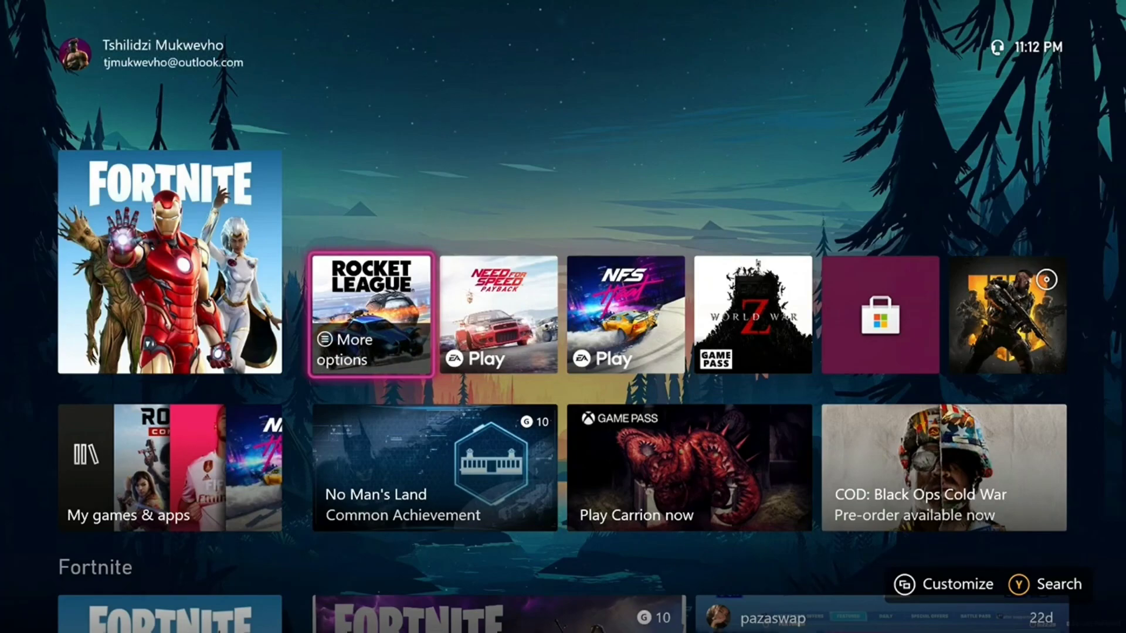
key(Right)
key(Left)
key(Left)
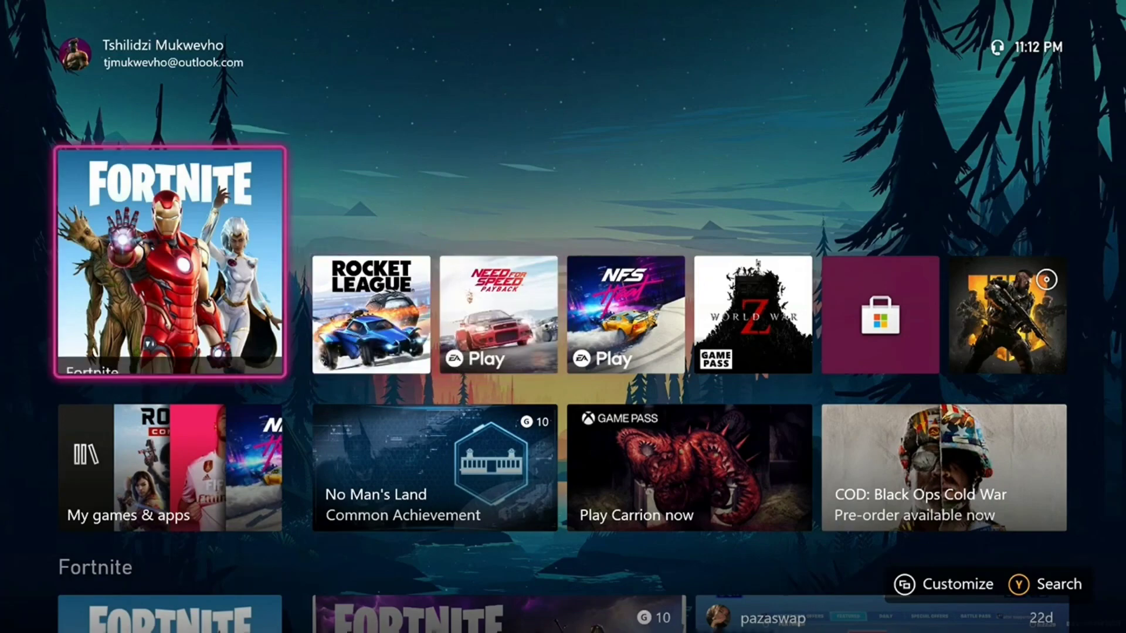
key(Down)
key(Right)
key(Up)
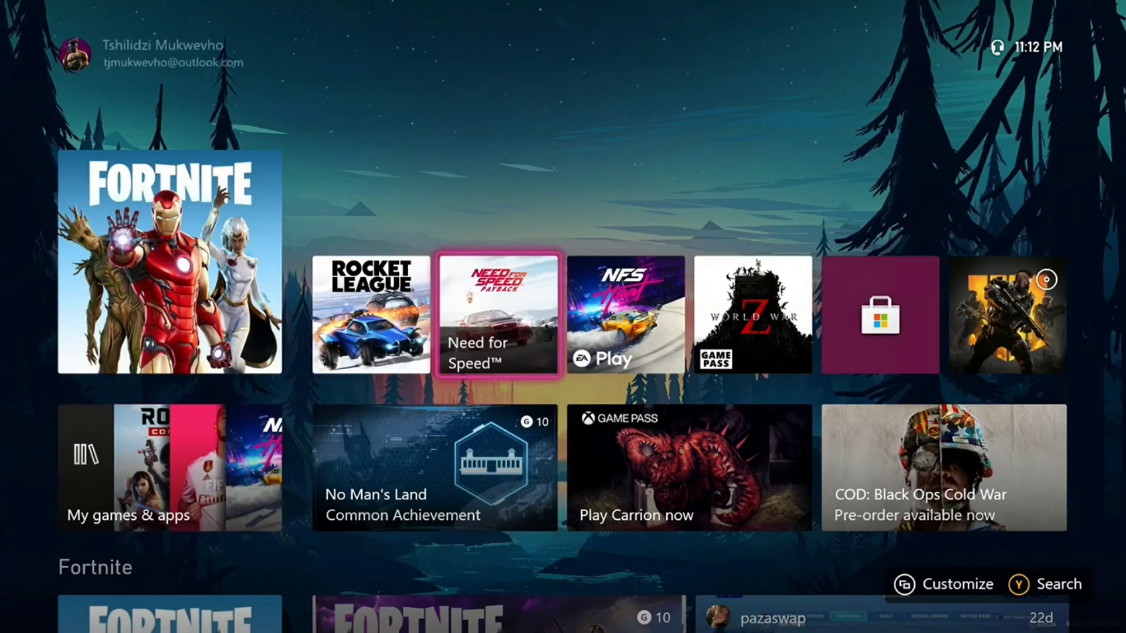
key(Right)
key(Down)
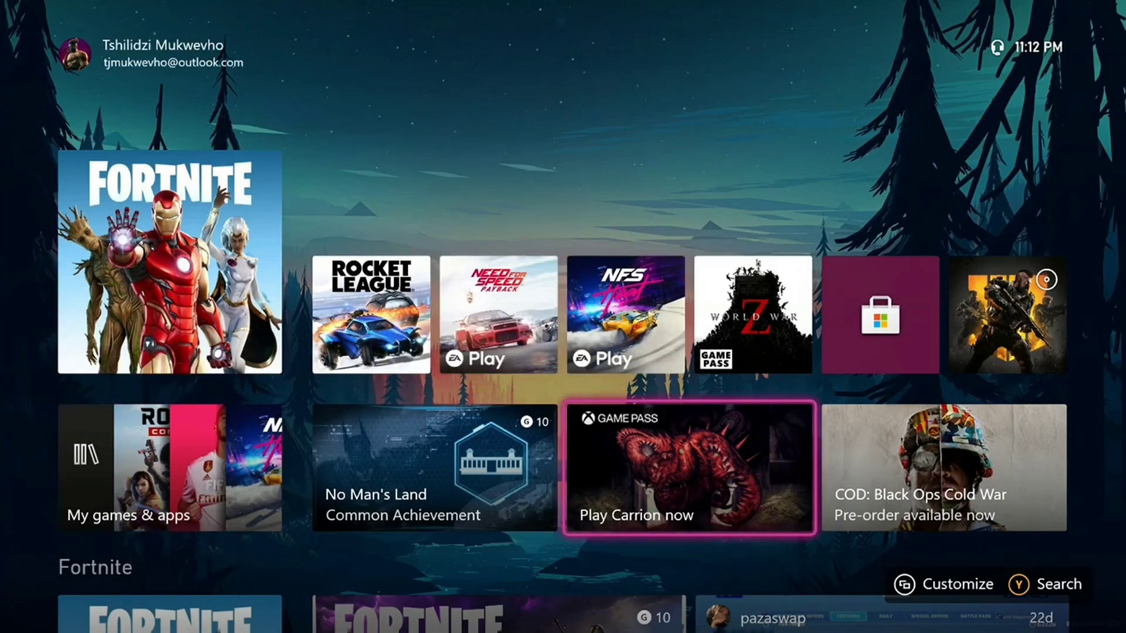
Browse the Store tile and the Fortnite and Rocket League rows, ending on Fortnite.
key(Up)
key(Right)
key(Right)
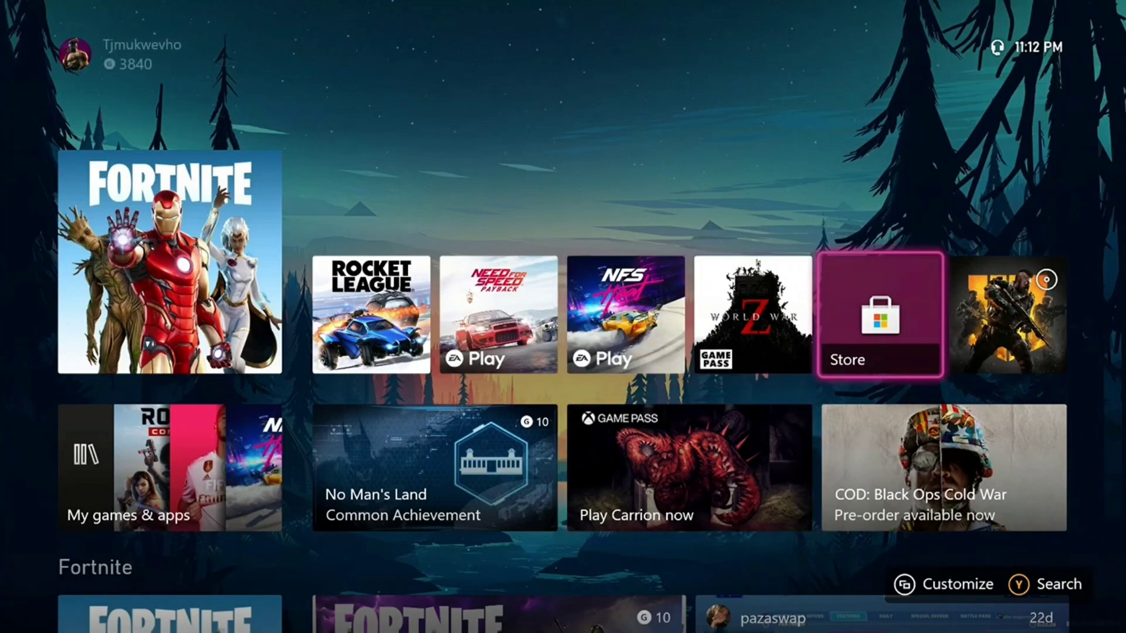
key(Down)
key(Up)
key(Right)
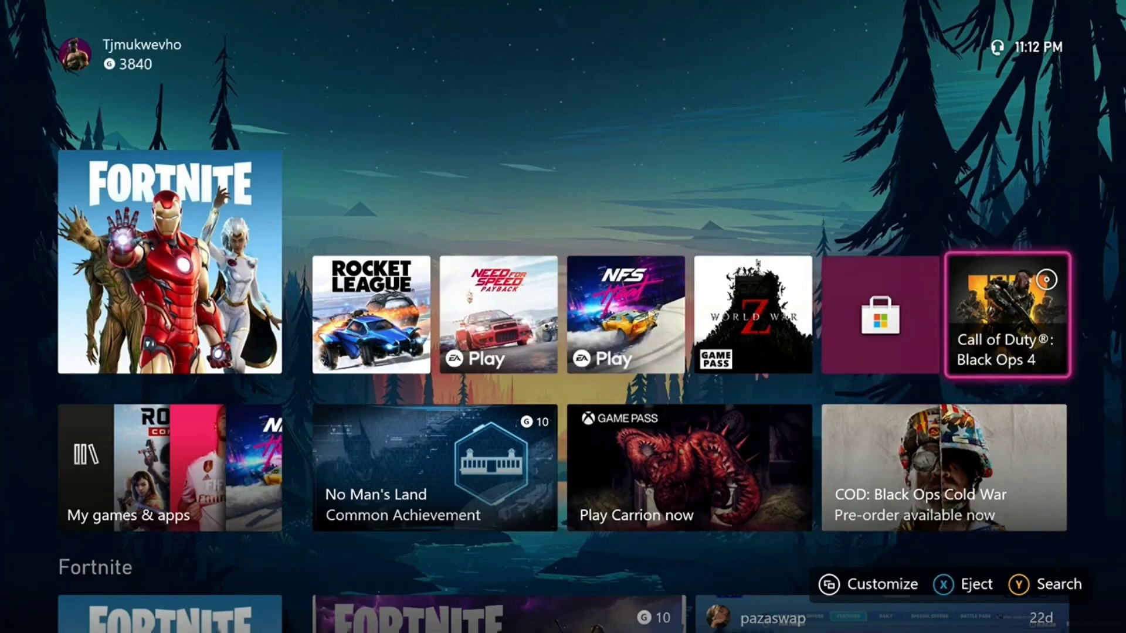
key(Left)
key(Left)
key(Left)
key(Left)
key(Left)
key(Left)
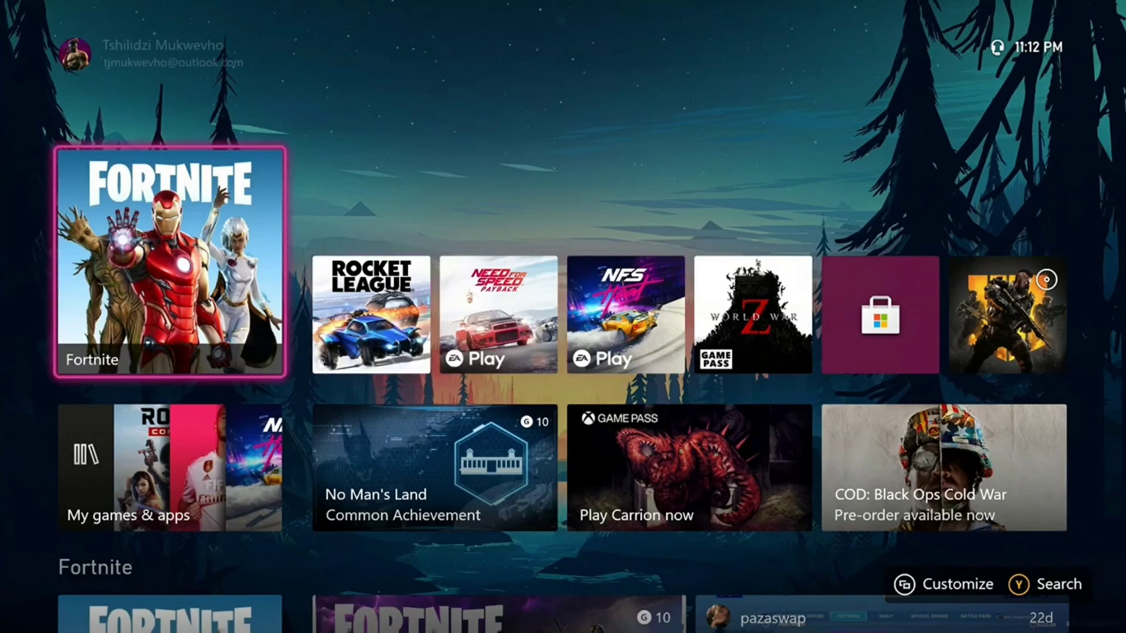
key(Down)
key(Down)
key(Up)
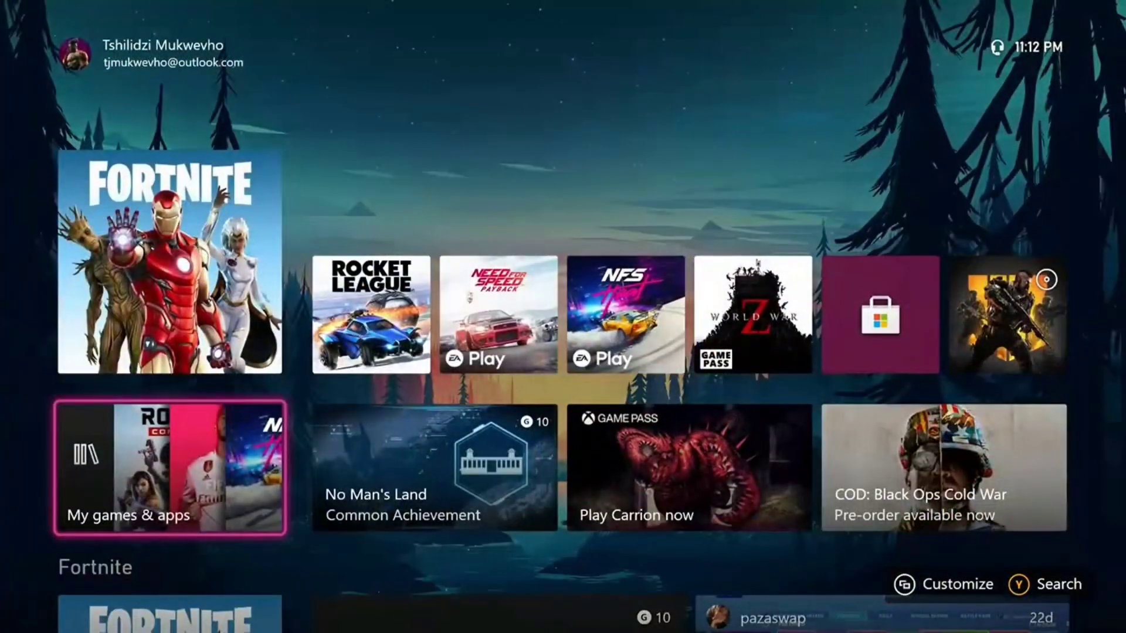
key(Down)
key(Down)
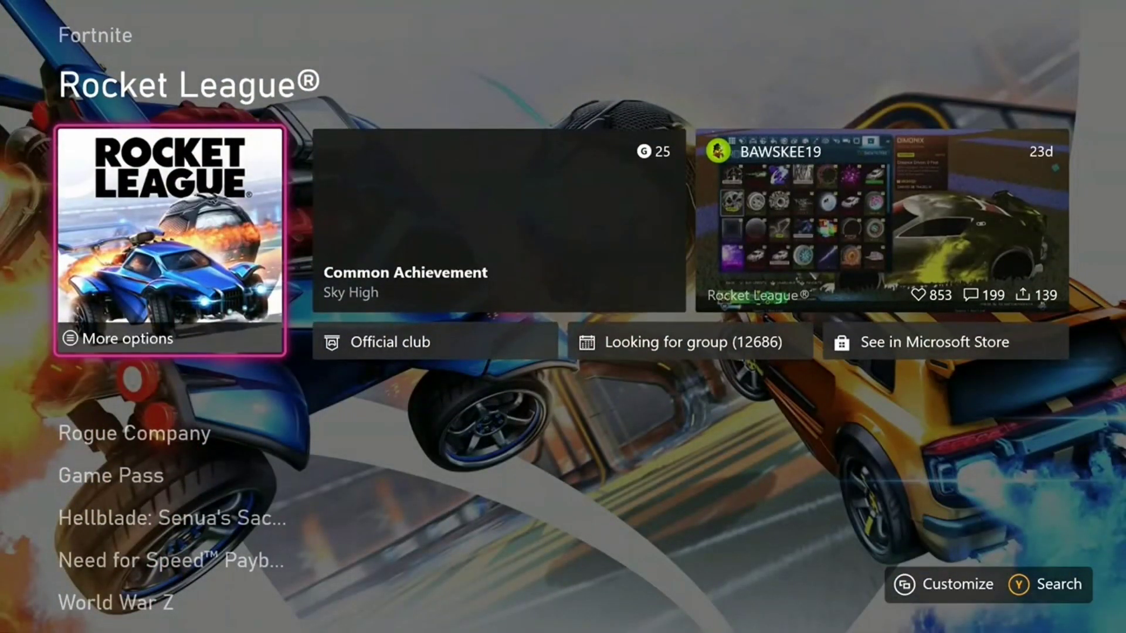
key(Down)
key(Down)
key(Down)
key(Down)
key(Down)
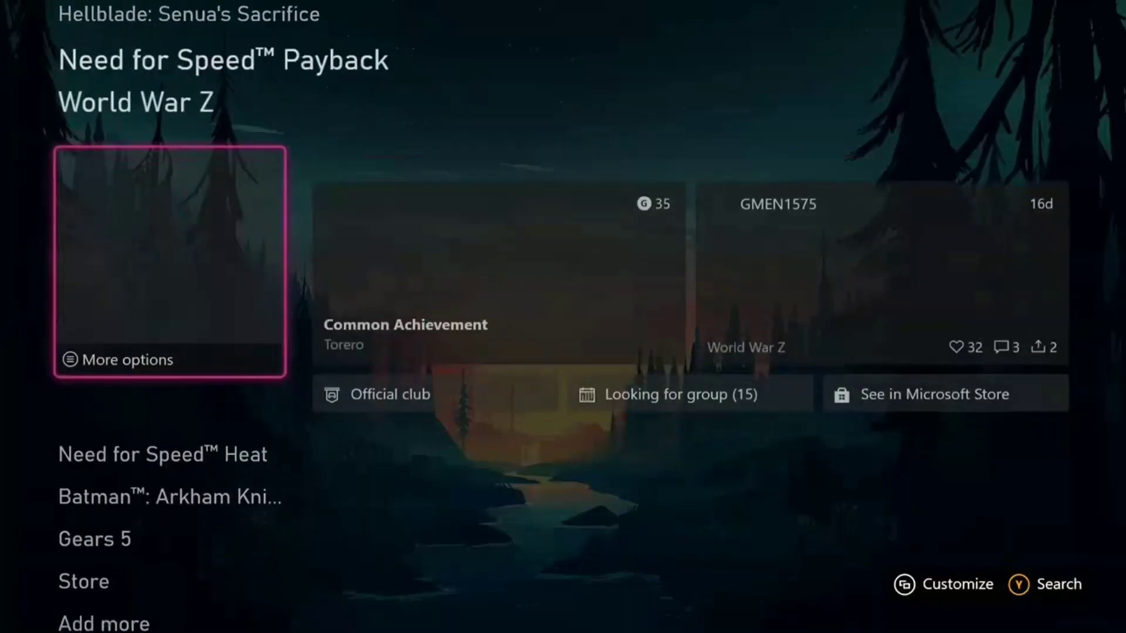
key(Up)
key(Up)
key(Up)
key(Up)
key(Up)
key(Up)
key(Up)
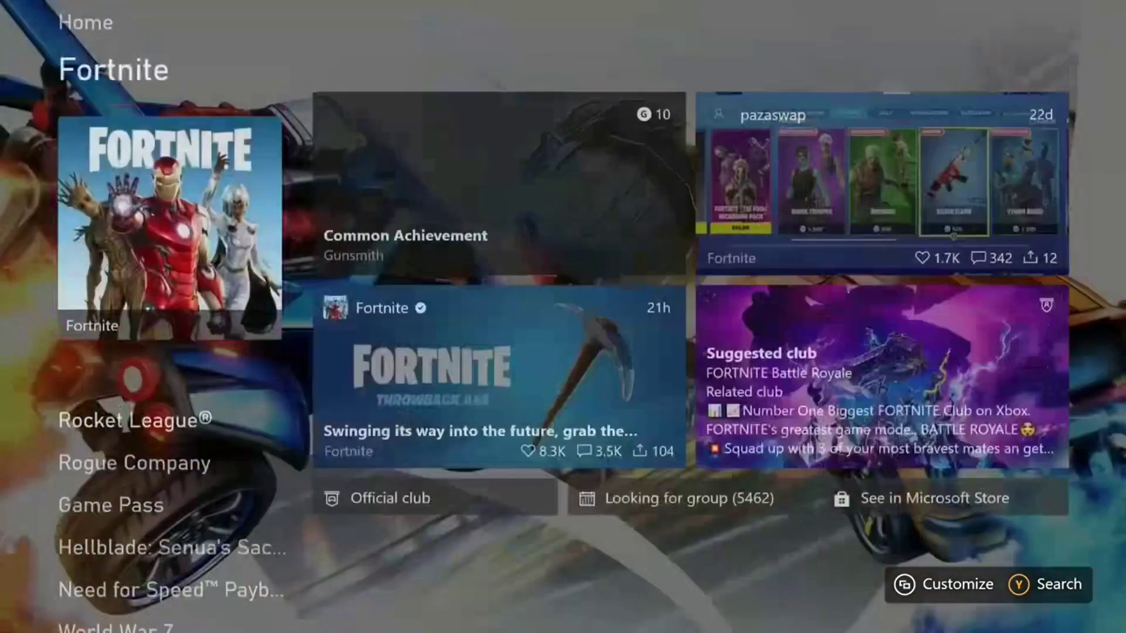
key(Right)
key(Left)
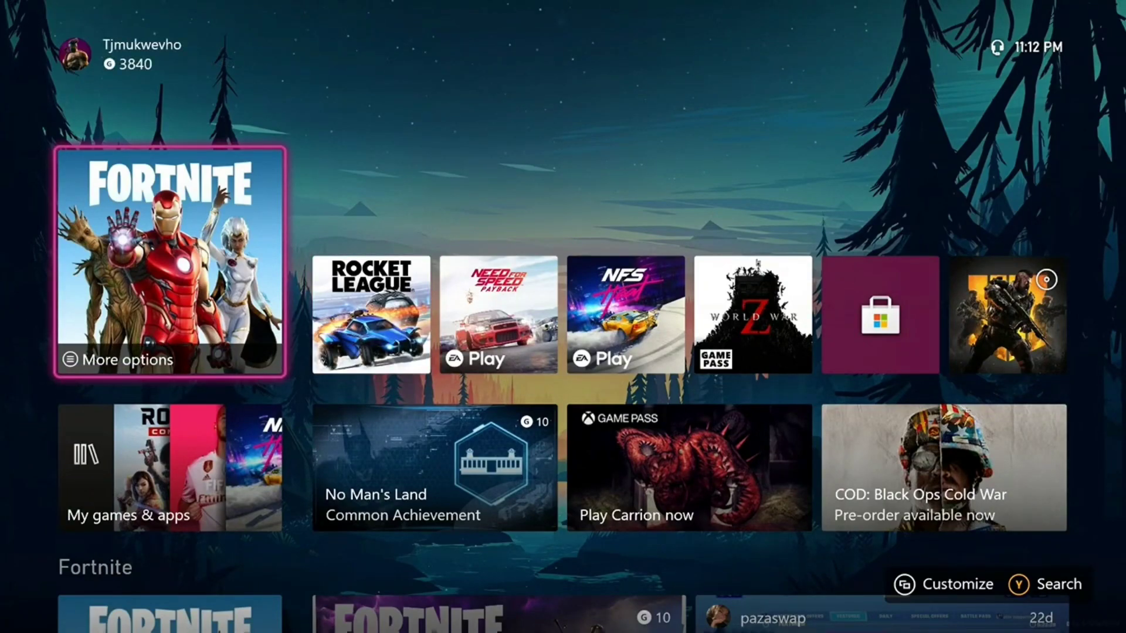
Bring up the guide and switch it to the Profile & system tab.
key(super)
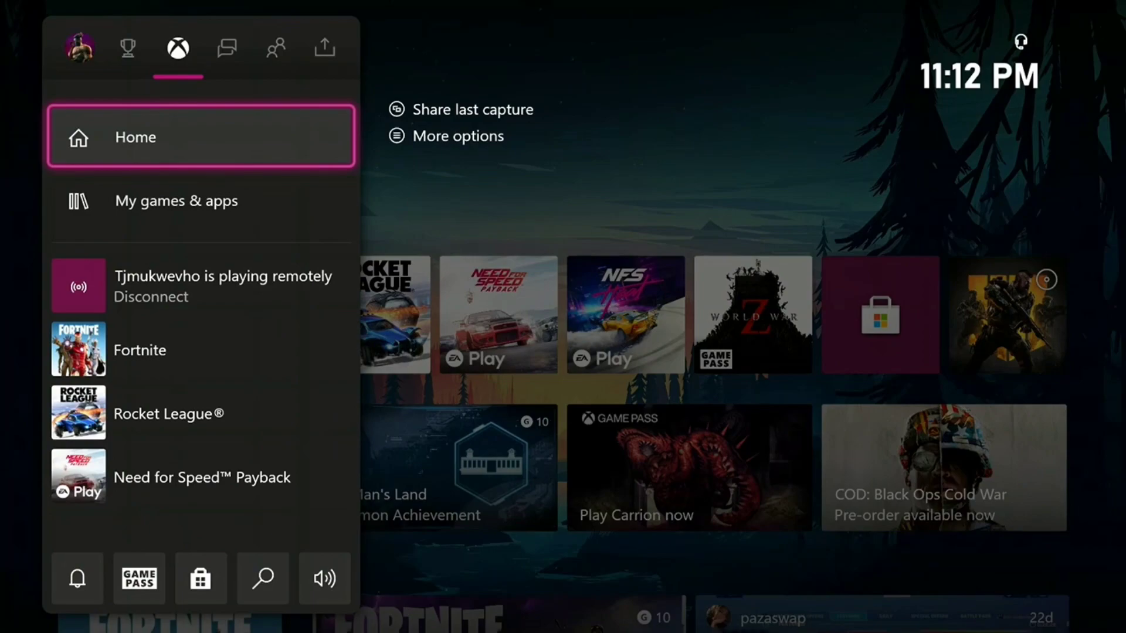
key(Right)
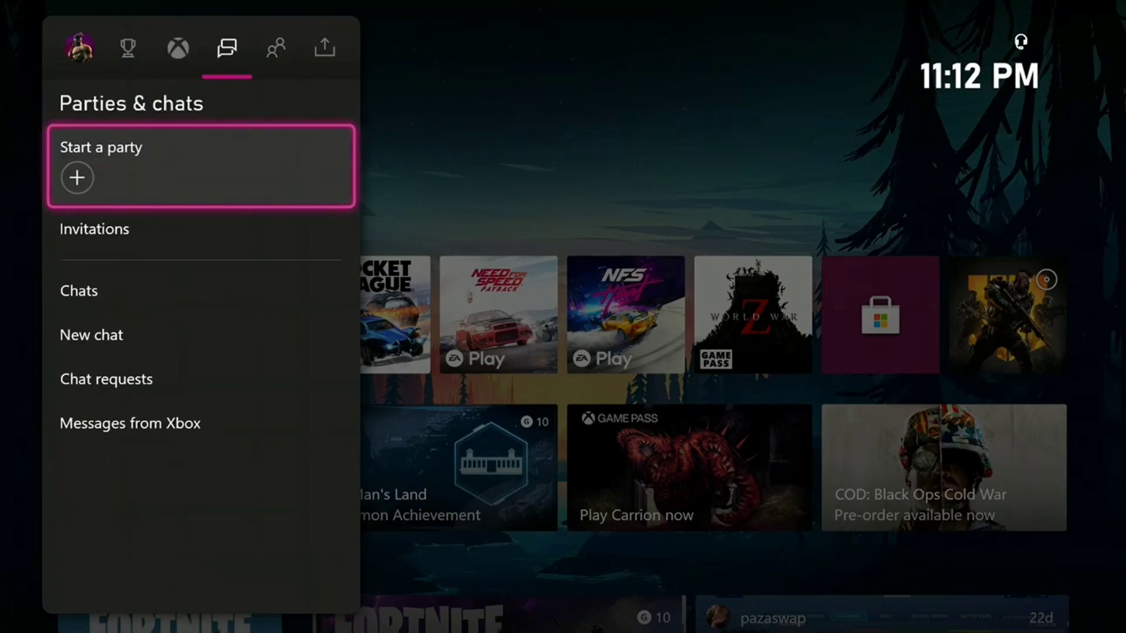
key(Left)
key(Left)
key(Left)
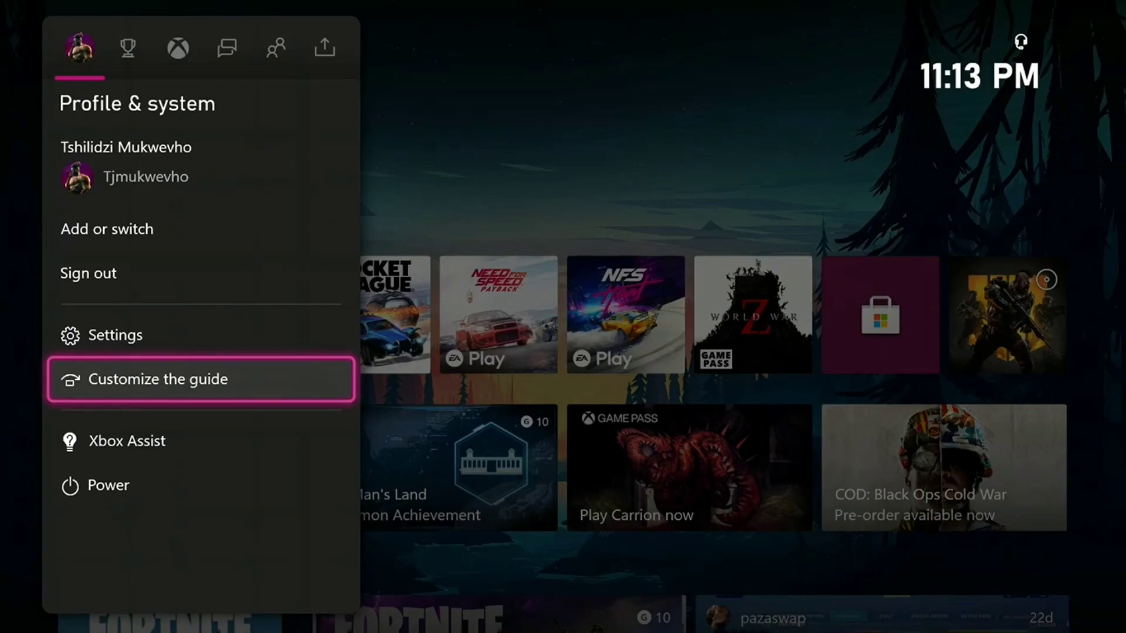
In Customize the guide, move the Guide section one place left and back again.
key(Return)
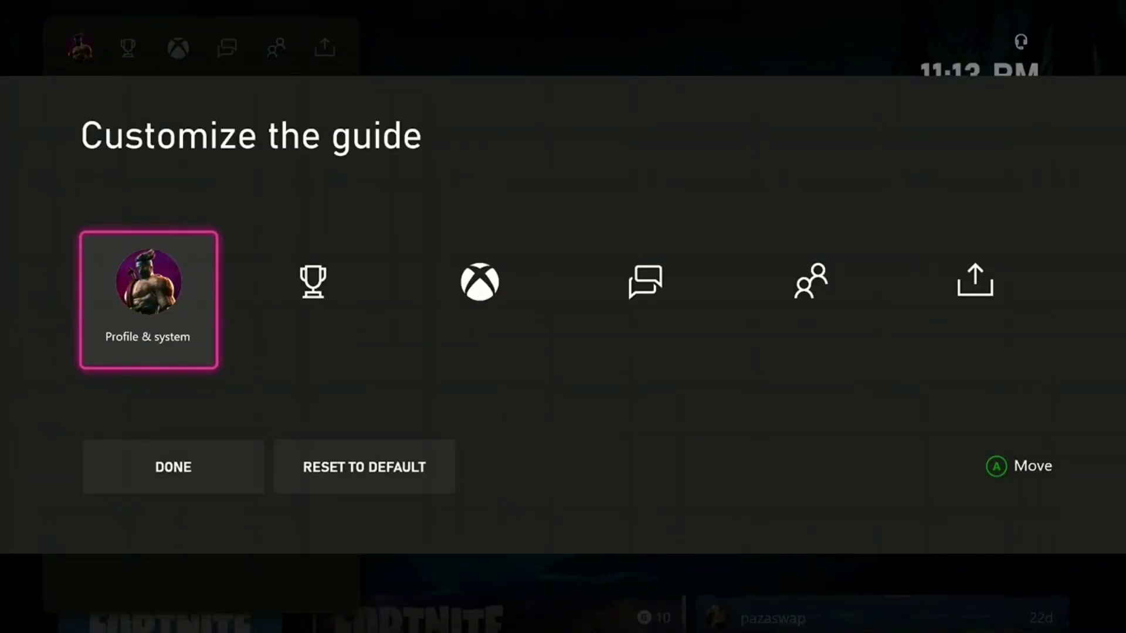
key(Right)
key(Right)
key(Return)
key(Left)
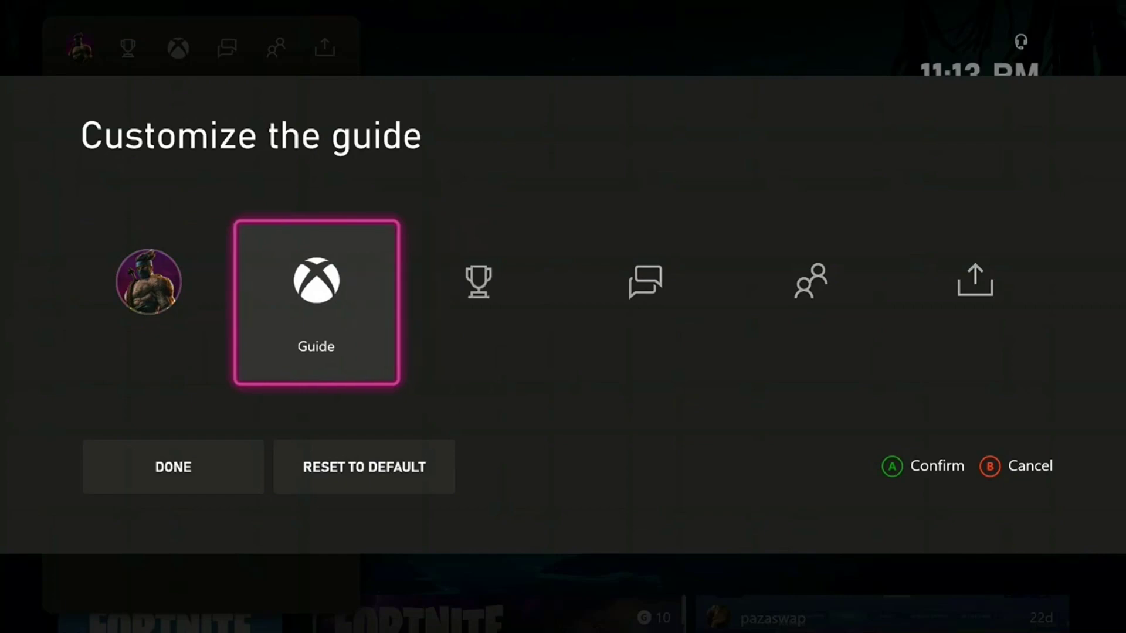
key(Return)
key(Return)
key(Right)
key(Return)
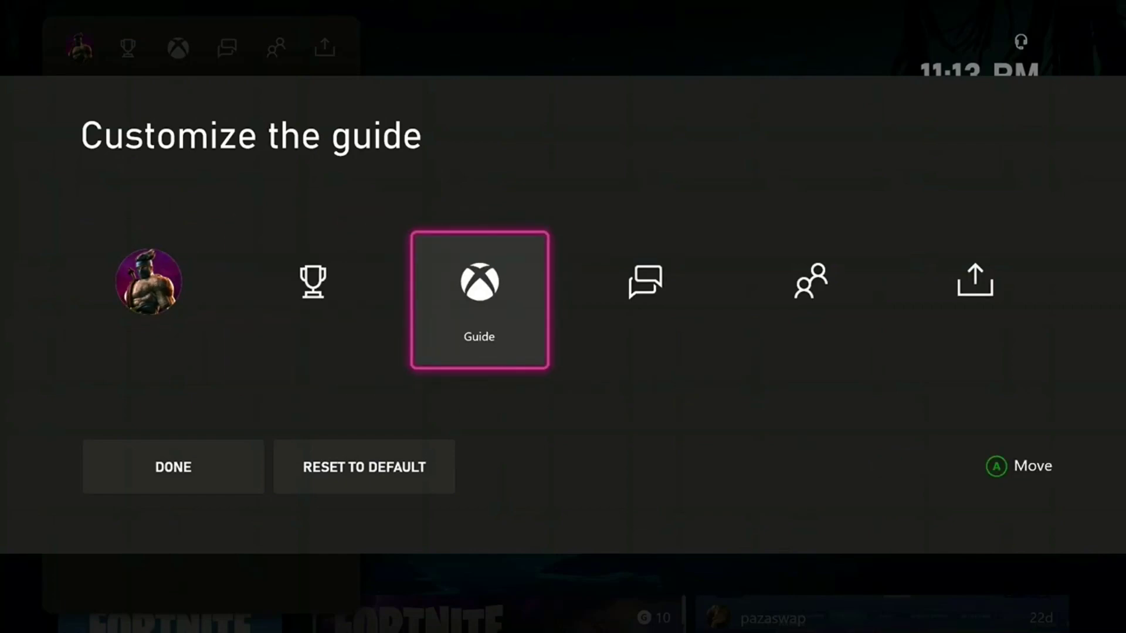
key(Left)
key(Left)
key(Down)
key(Right)
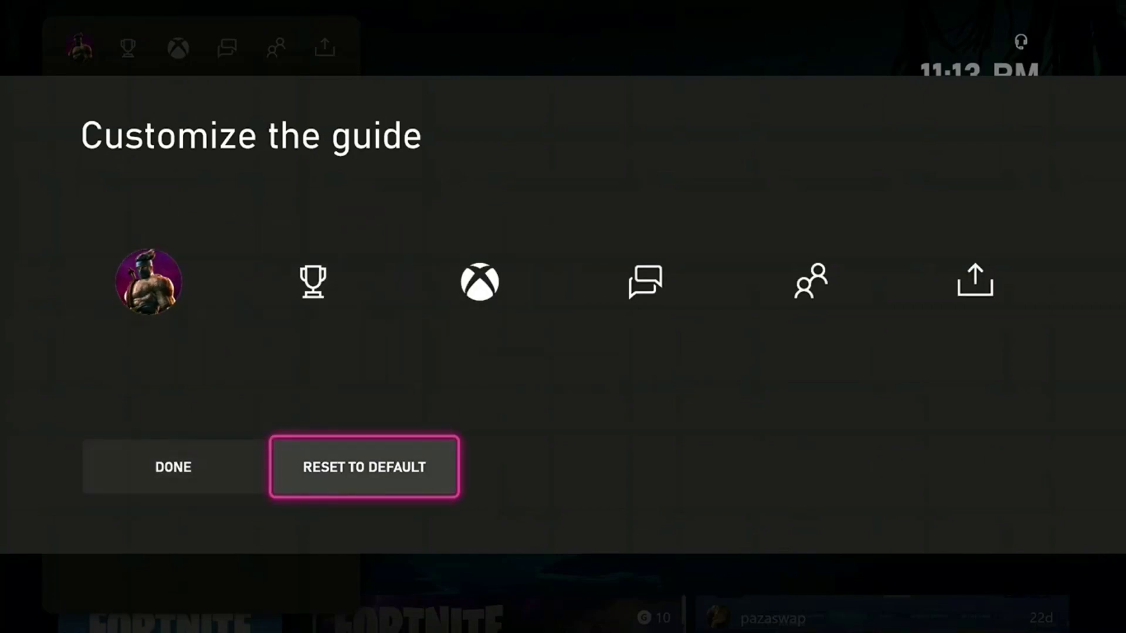
Reset the guide sections to default order and reopen the guide on Home.
key(Return)
key(Escape)
key(Up)
key(Escape)
key(super)
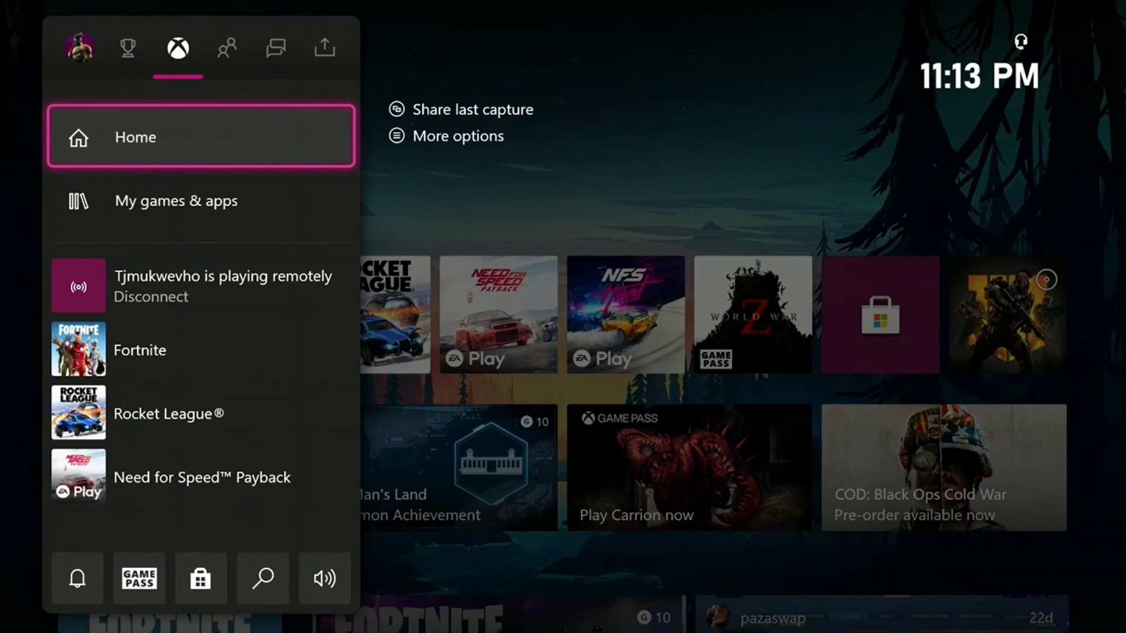
Close the guide and browse Home tiles from Fortnite through Rocket League, Need for Speed Payback and World War Z.
key(Escape)
key(Down)
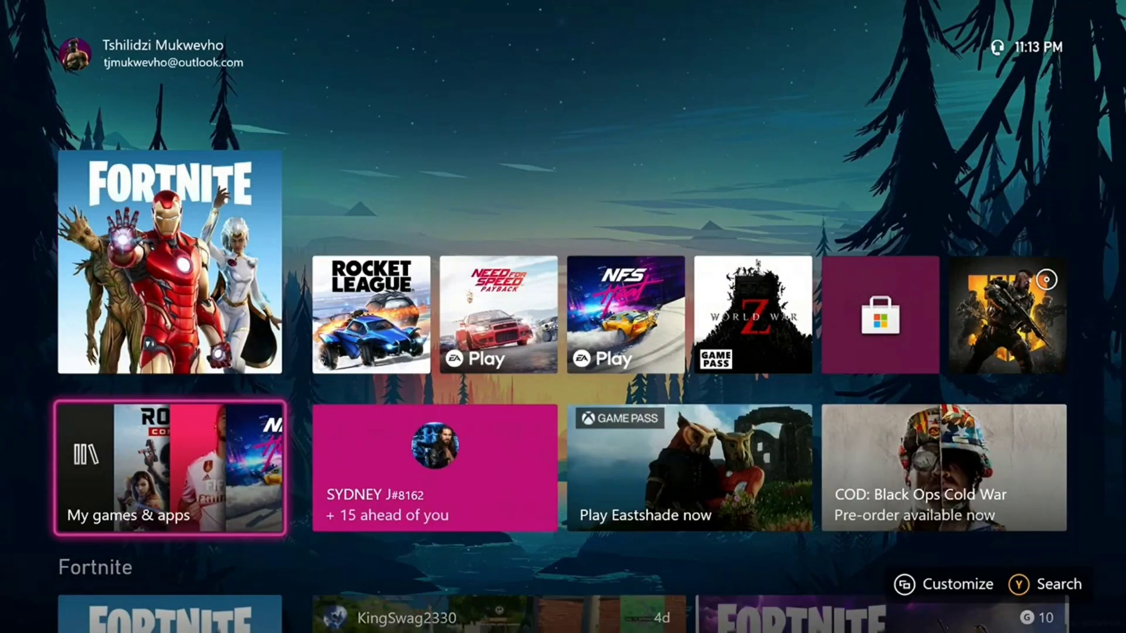
key(Up)
key(Right)
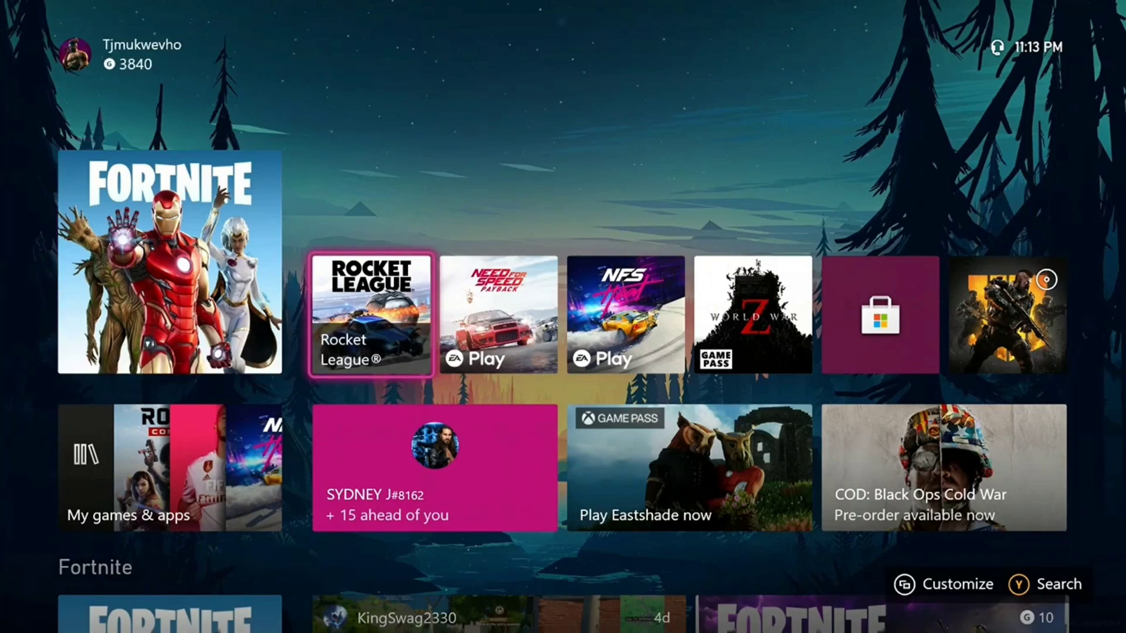
key(Right)
key(Right)
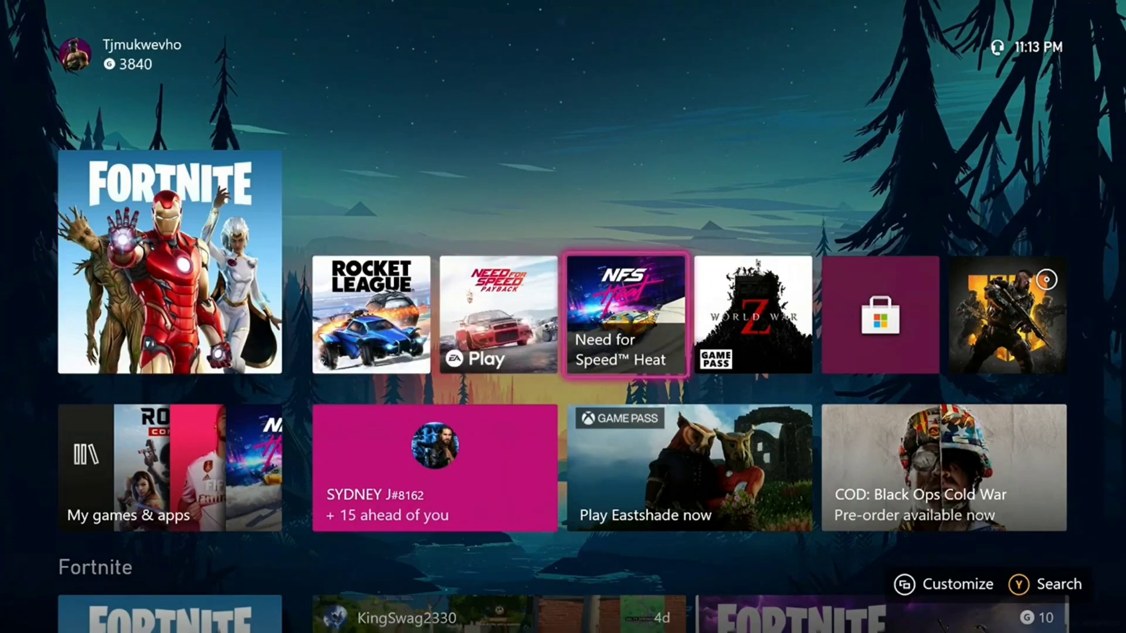
key(Right)
key(Right)
key(Left)
key(Left)
key(Left)
key(Left)
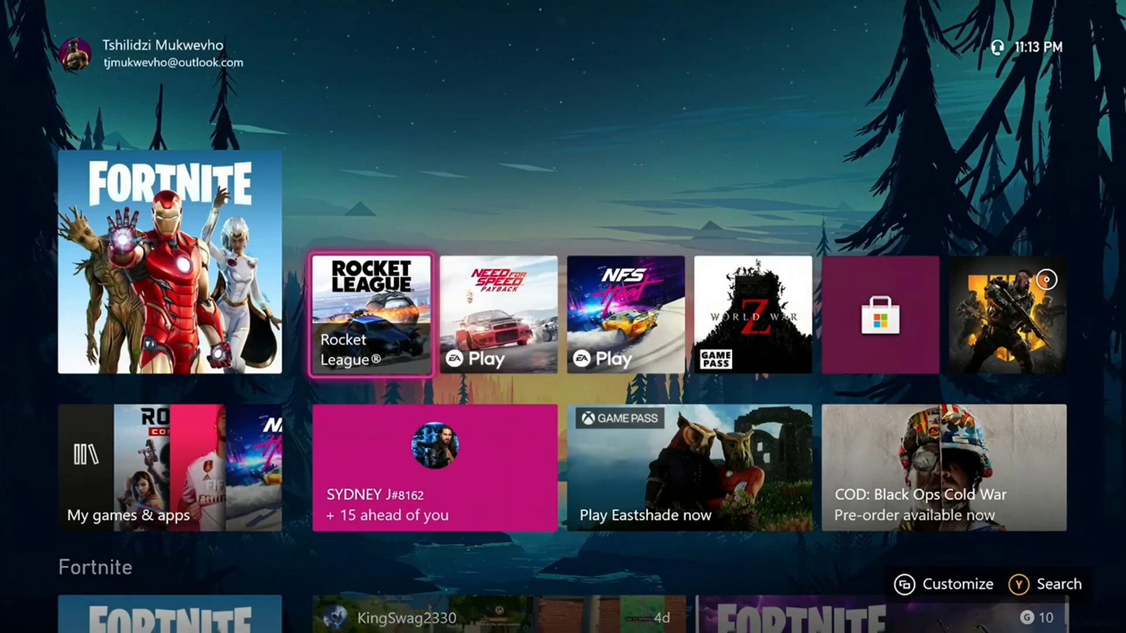
key(Left)
key(Down)
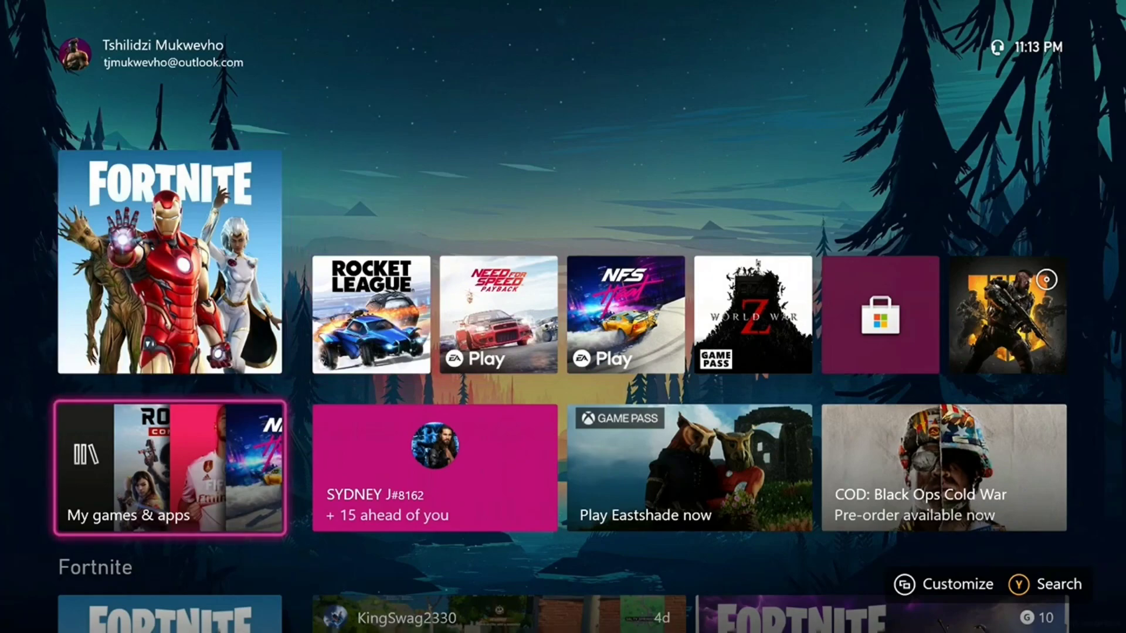
key(Right)
key(Left)
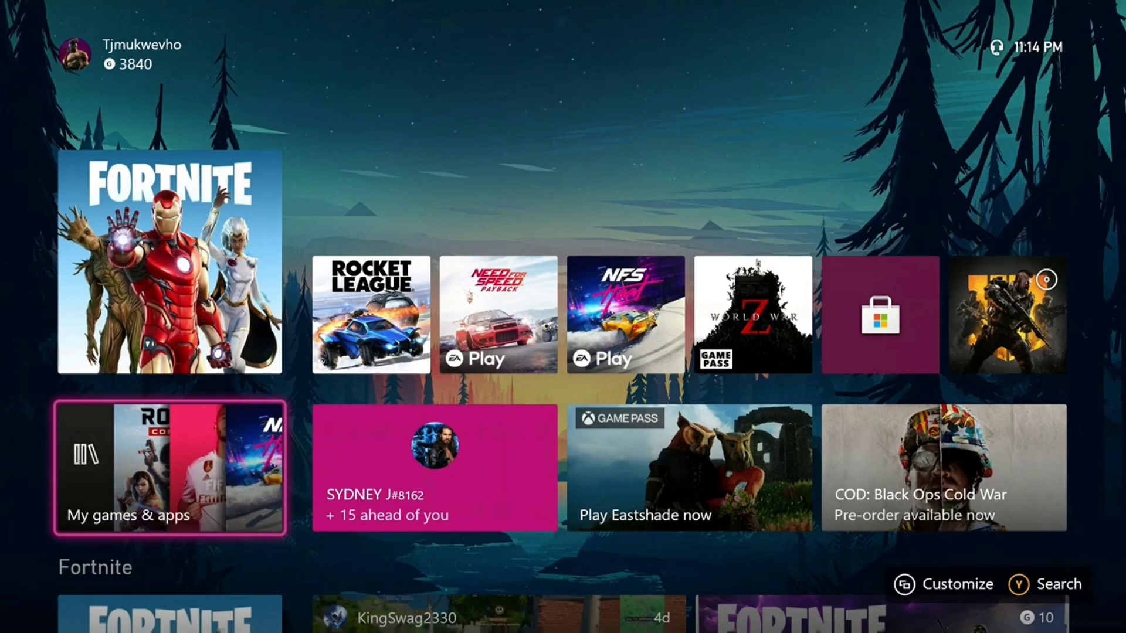
key(Right)
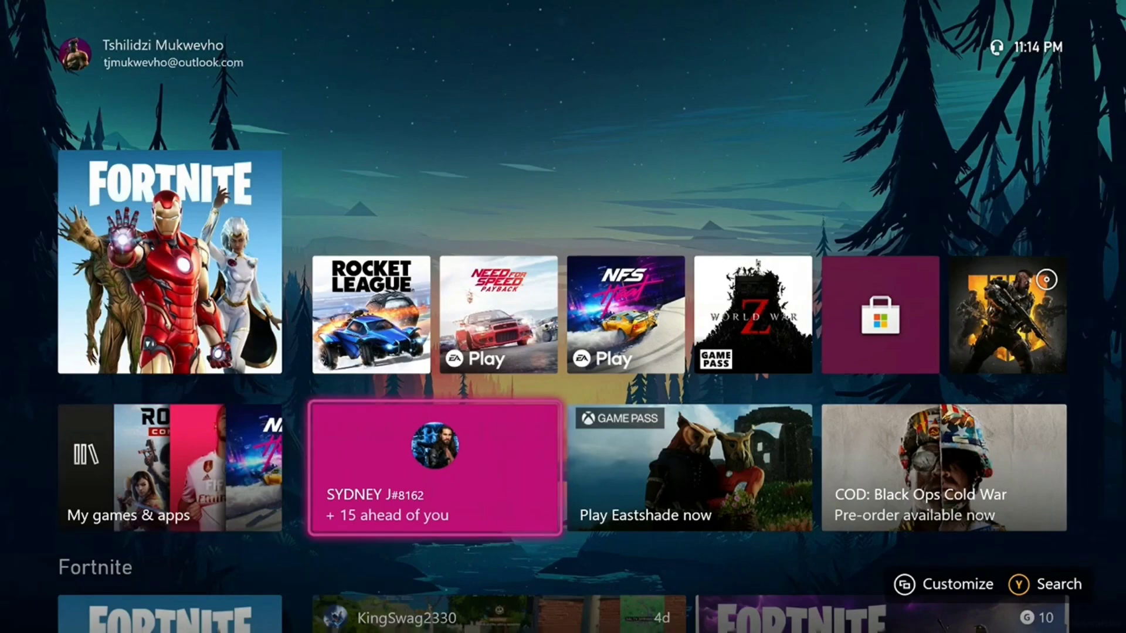
Scroll Home down past the Fortnite and Rocket League sections to Rogue Company.
key(Down)
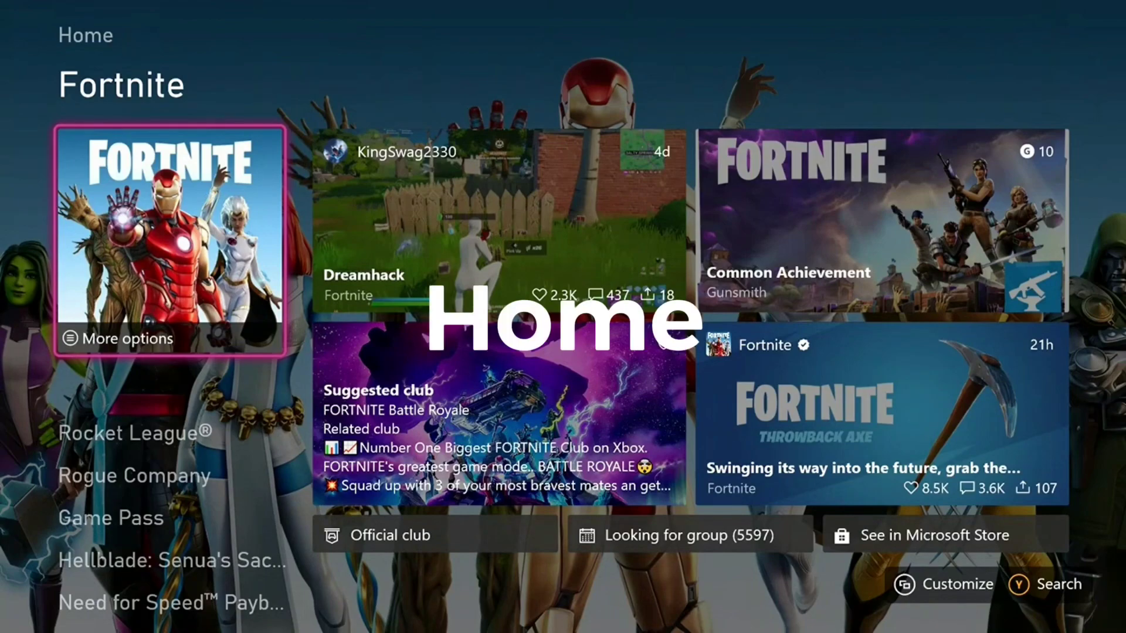
key(Down)
key(Up)
key(Up)
key(Down)
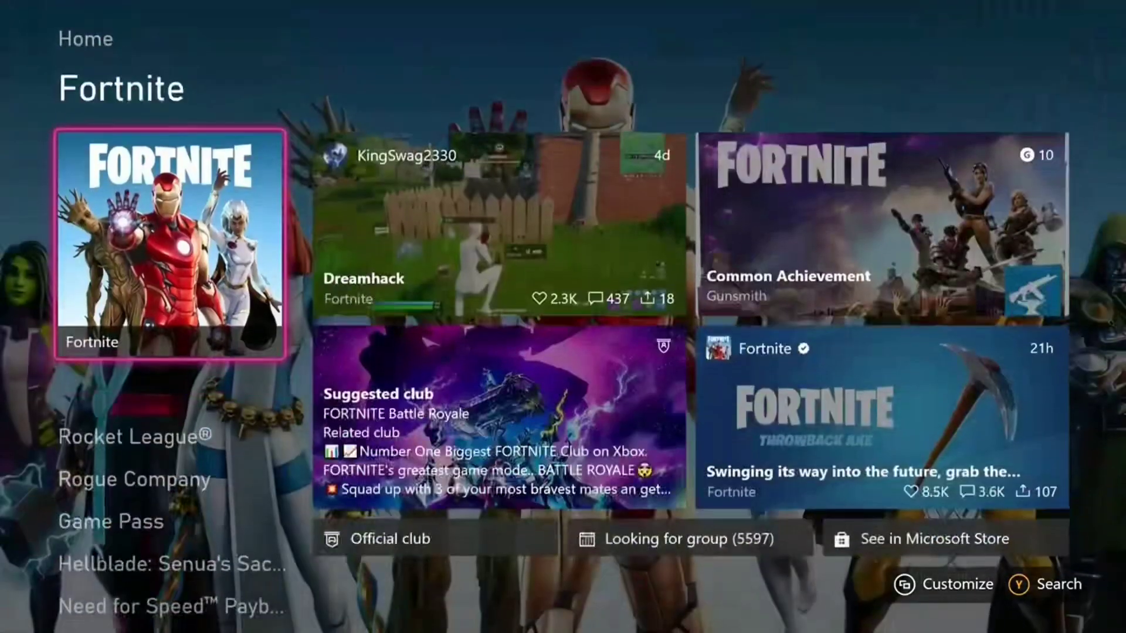
key(Down)
key(Down)
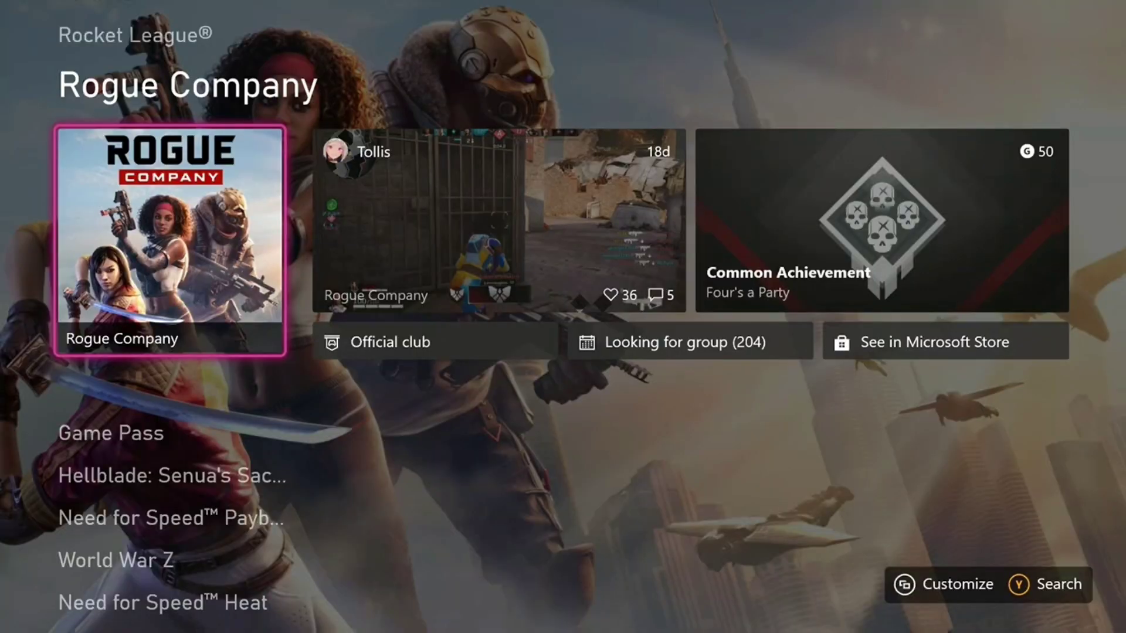
Open Customize Home and look over the pinned rows, settling on Fortnite.
key(Menu)
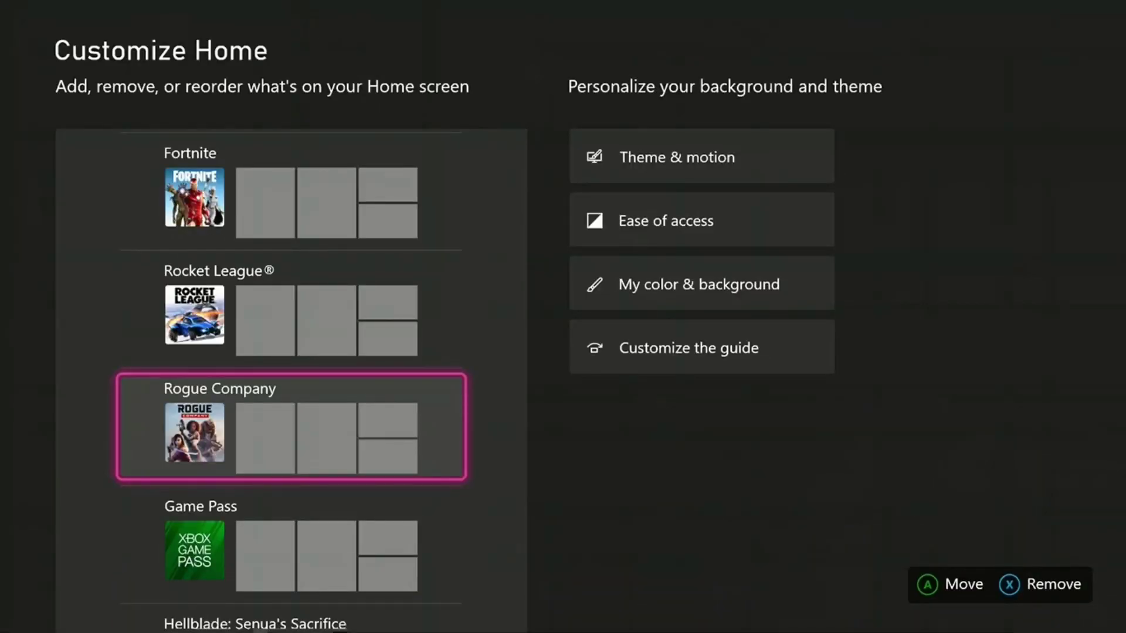
key(Up)
key(Up)
key(Up)
key(Down)
key(Down)
key(Down)
key(Down)
key(Down)
key(Down)
key(Down)
key(Down)
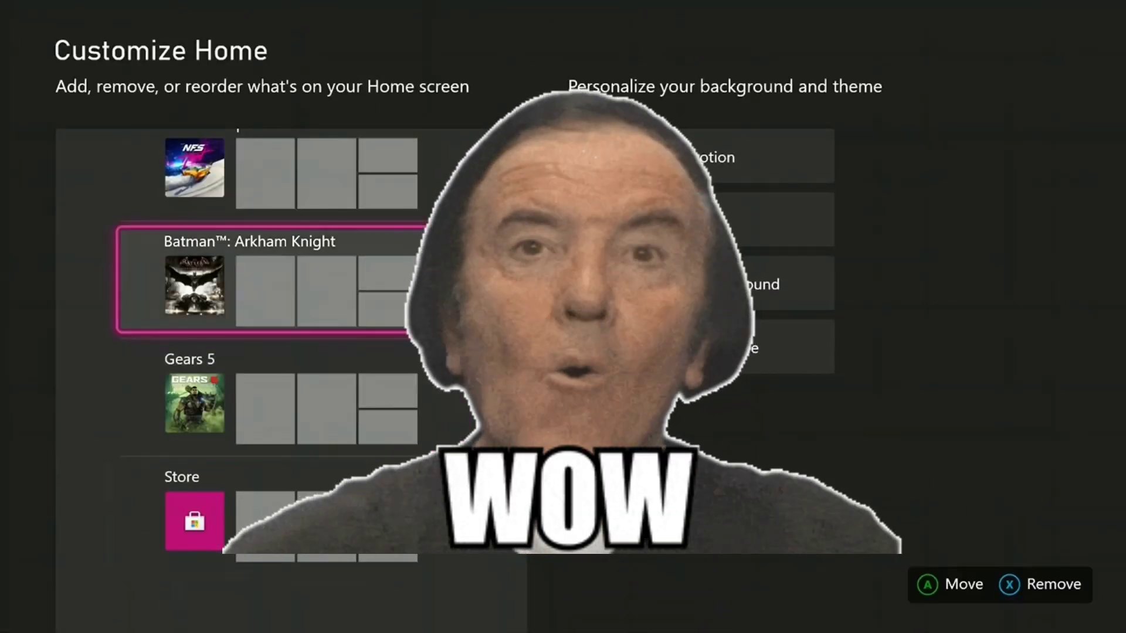
key(Up)
key(Up)
key(Up)
key(Up)
key(Up)
key(Up)
key(Up)
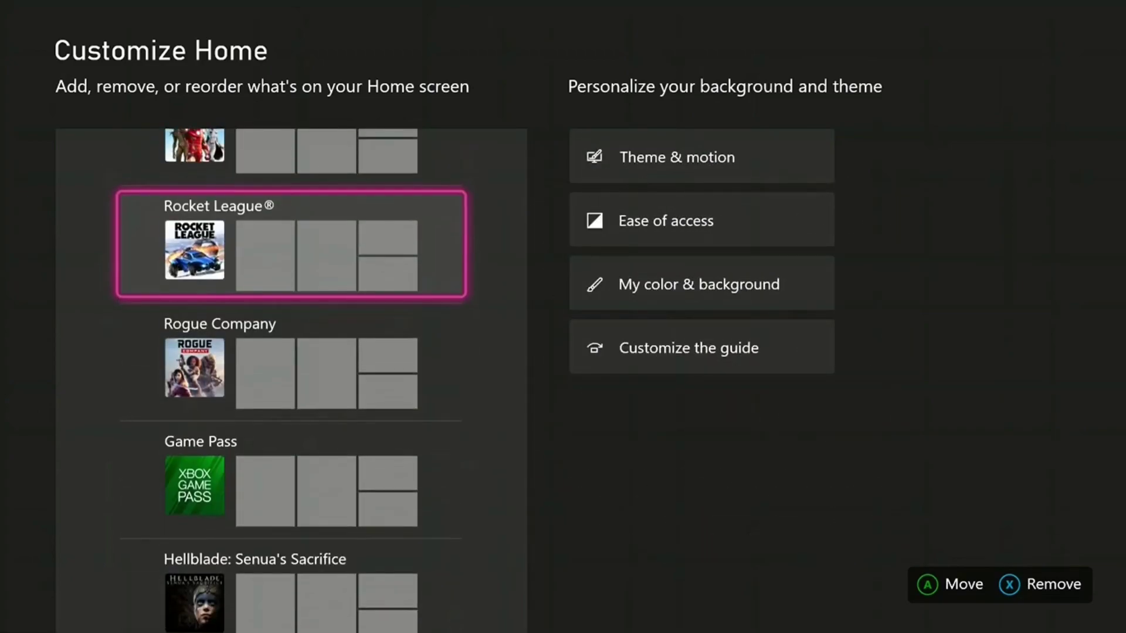
key(Up)
key(Up)
key(Down)
key(Down)
key(Down)
key(Down)
key(Down)
key(Down)
key(Down)
key(Down)
key(Down)
key(Down)
key(Down)
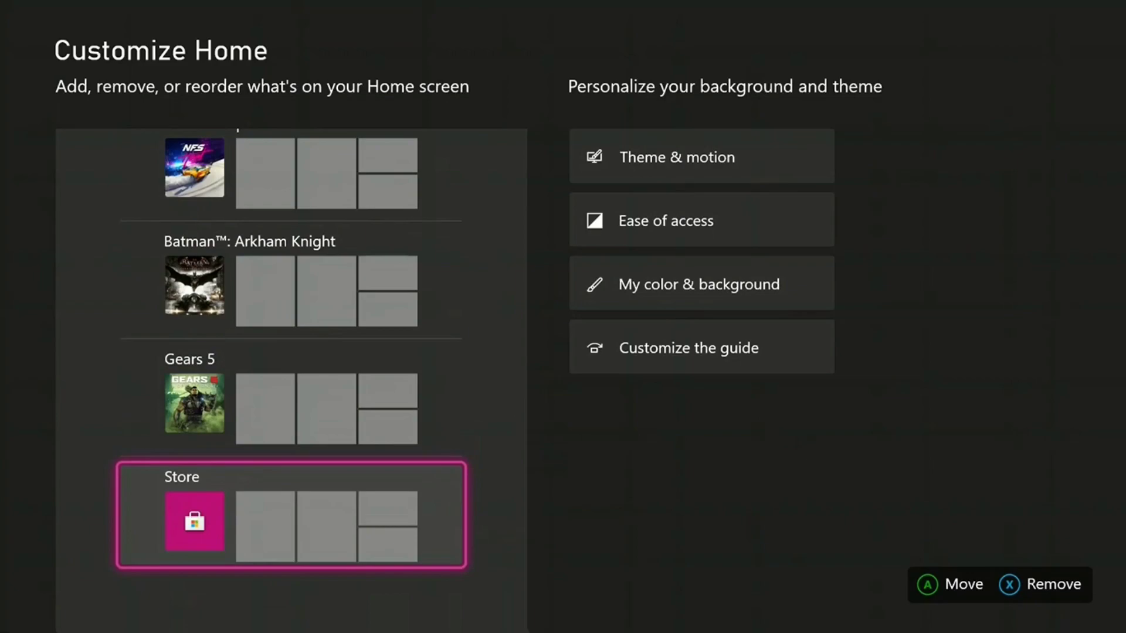
key(Up)
key(Up)
key(Up)
key(Up)
key(Up)
key(Up)
key(Up)
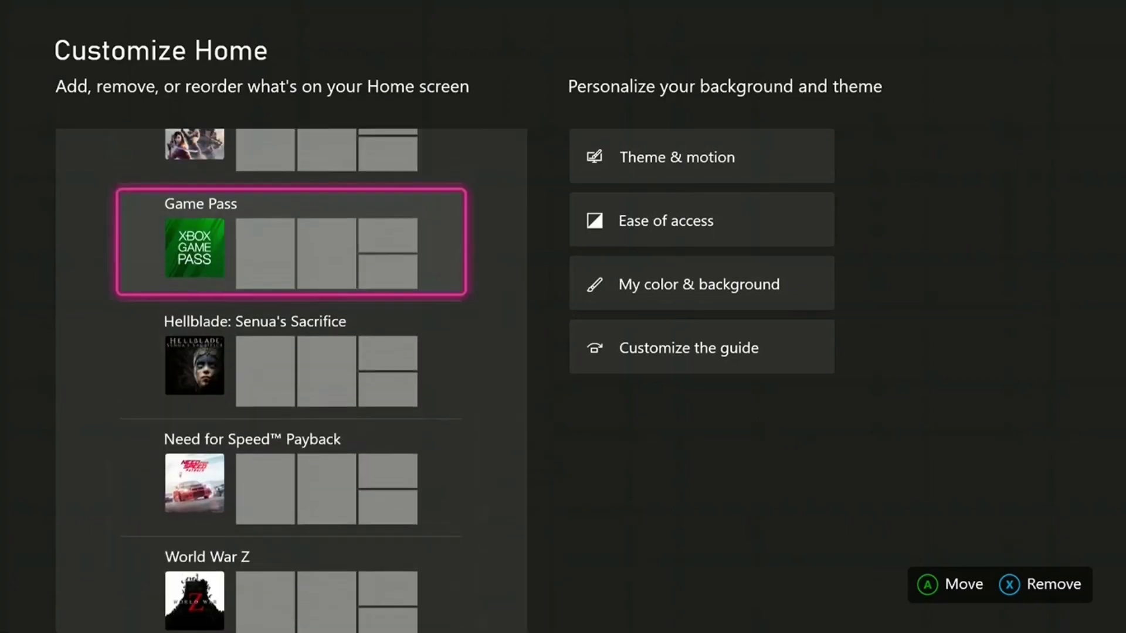
key(Up)
key(Up)
key(Up)
key(Up)
key(Down)
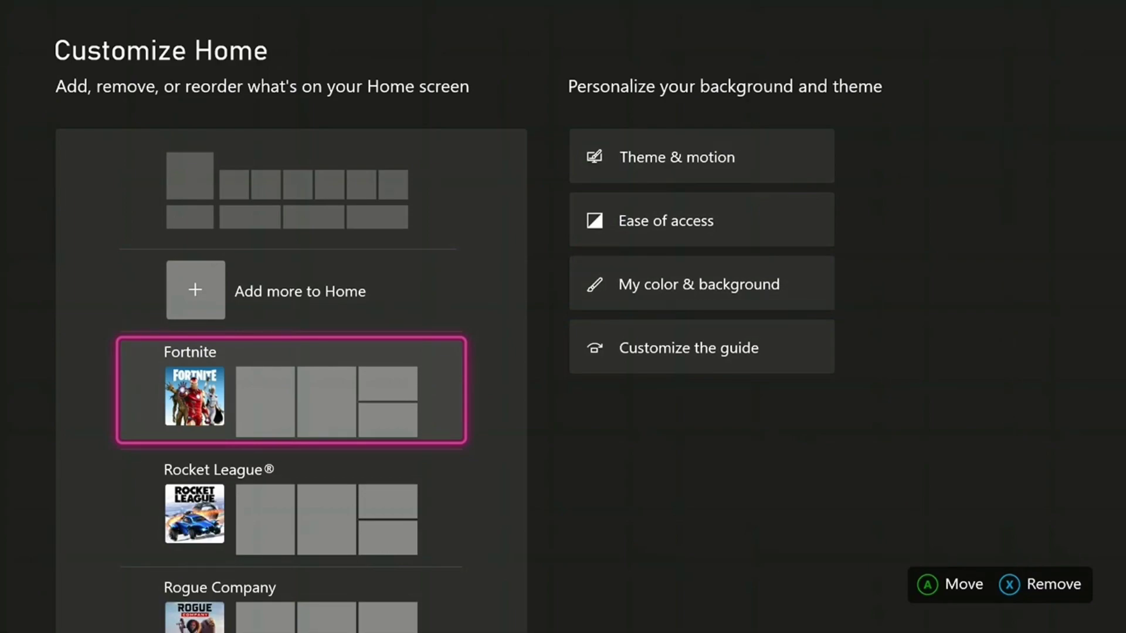
Remove the Fortnite row and move Rocket League further down the list.
key(Delete)
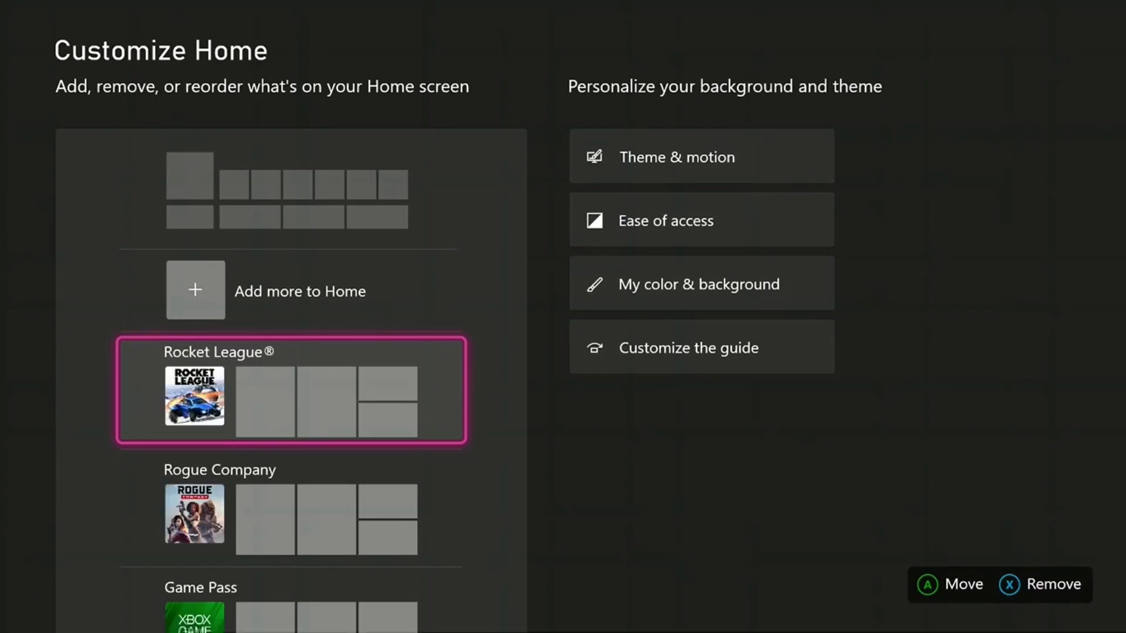
key(Return)
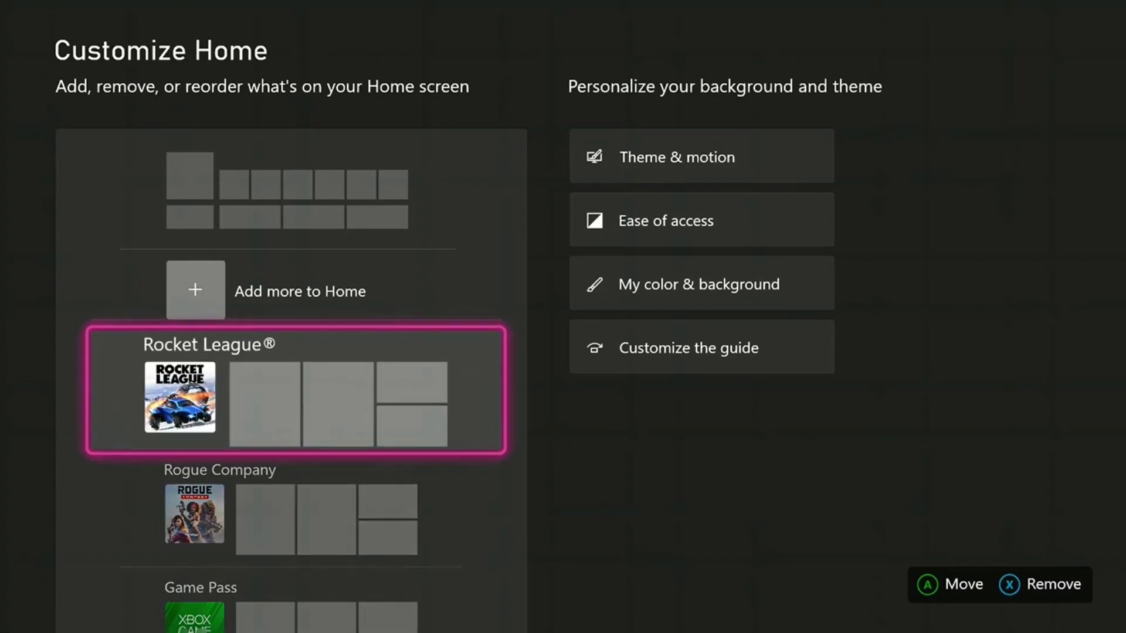
key(Down)
key(Down)
key(Down)
key(Down)
key(Down)
key(Down)
key(Down)
key(Down)
key(Down)
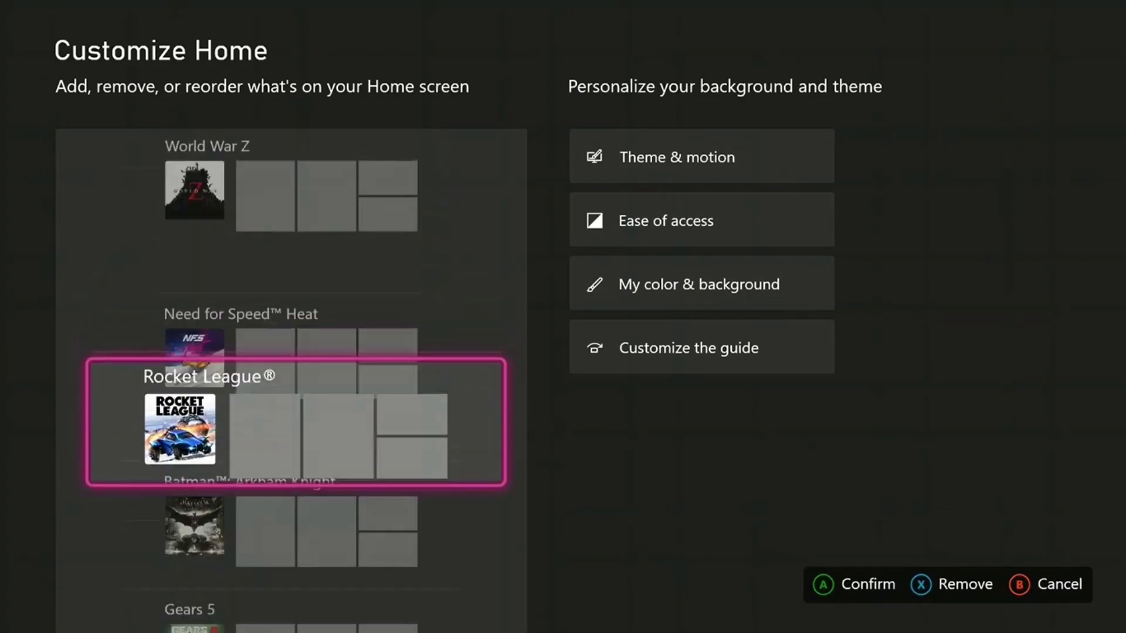
key(Return)
key(Up)
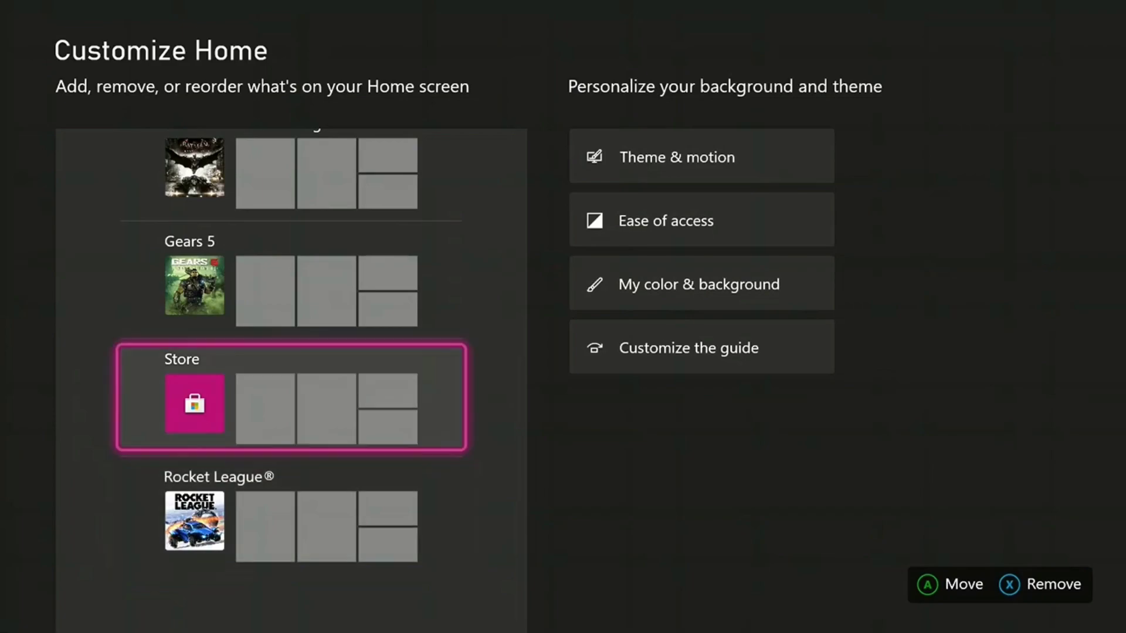
key(Up)
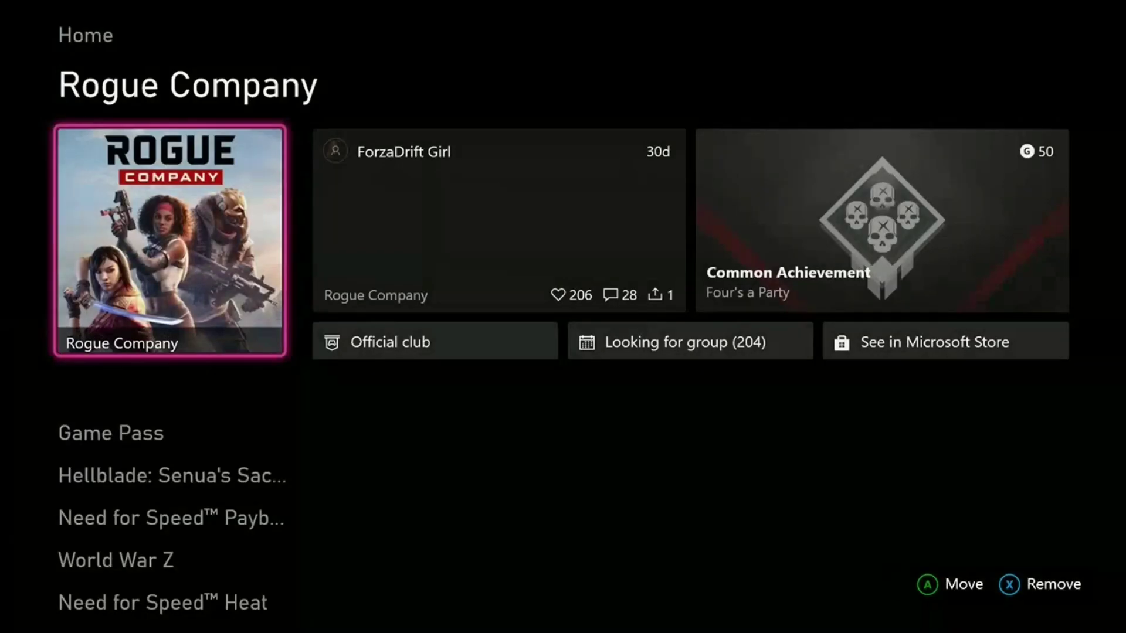
Leave Customize Home and open My games & apps from the guide.
key(Escape)
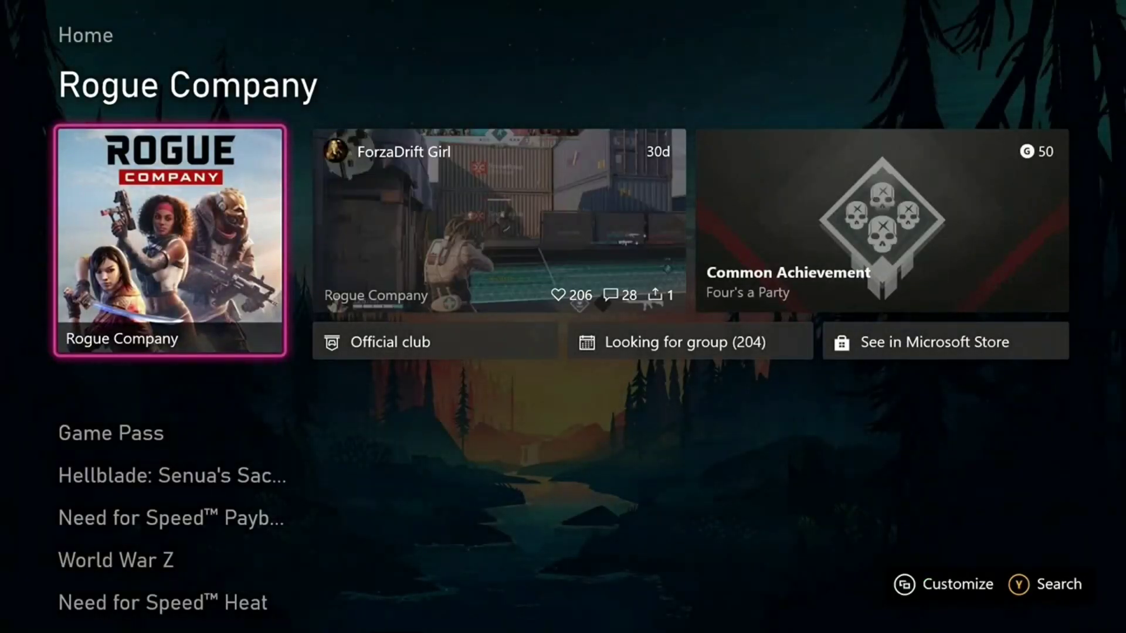
key(Down)
key(Down)
key(Up)
key(Up)
key(super)
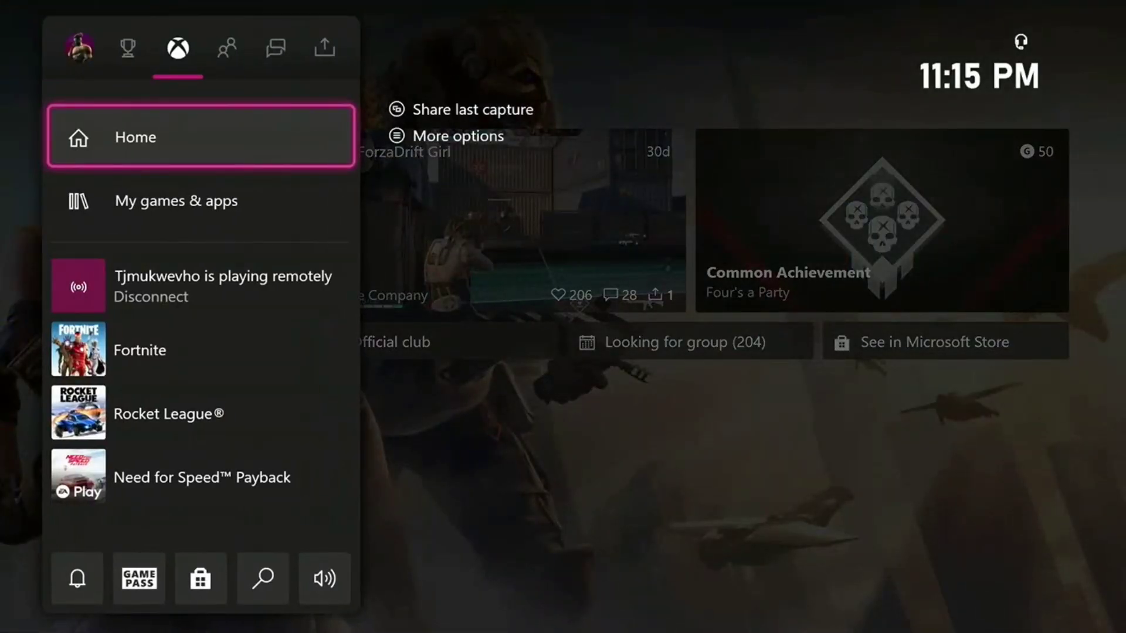
key(Down)
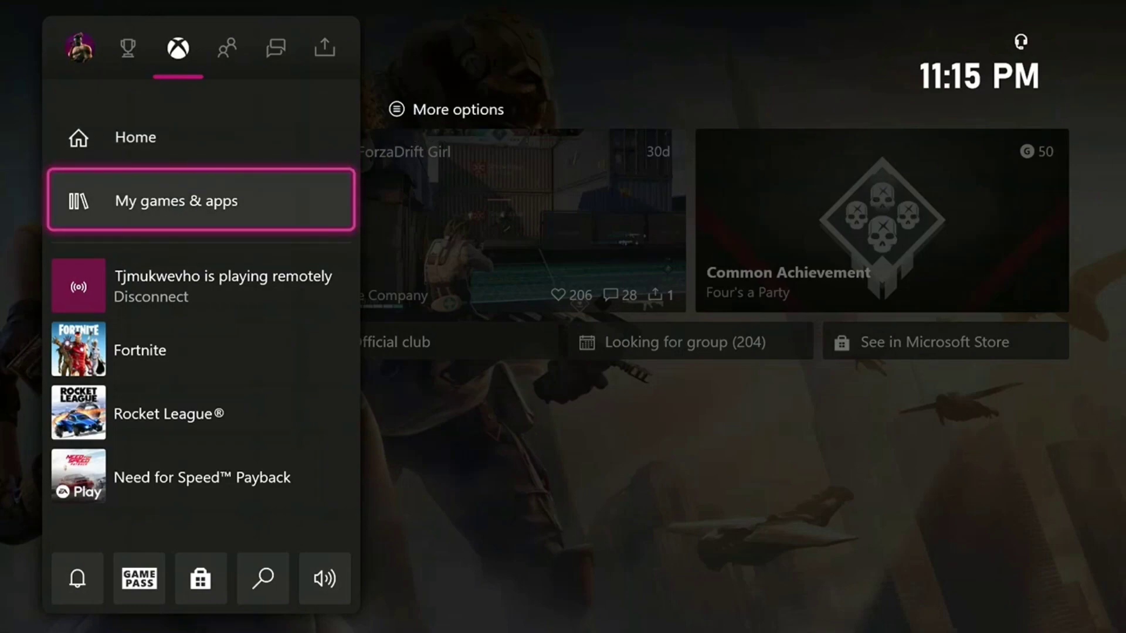
key(Return)
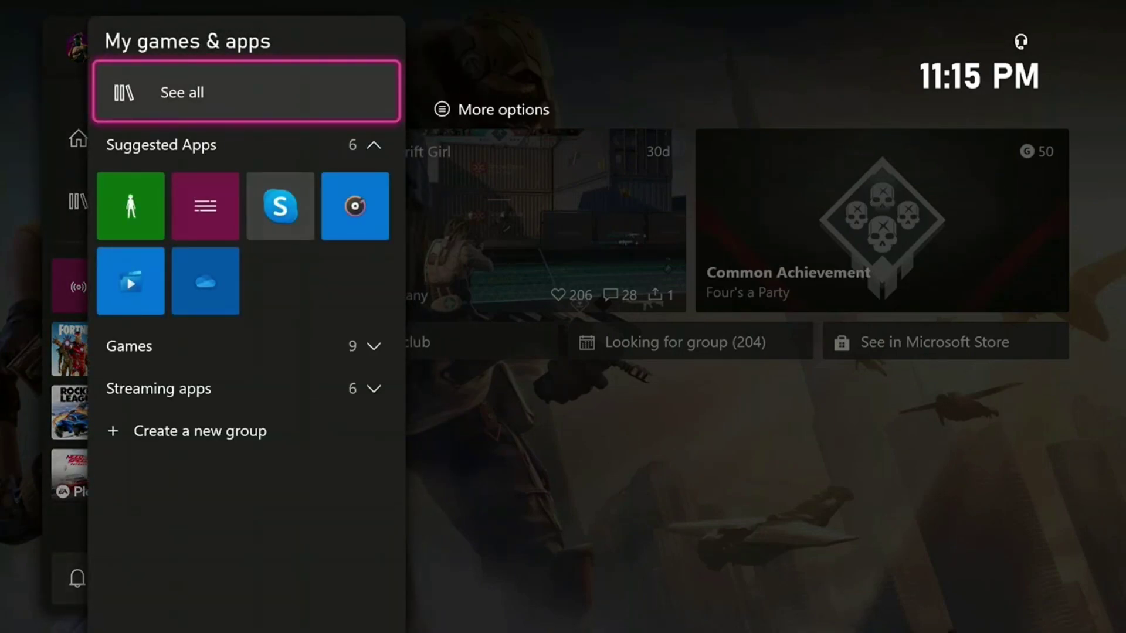
Collapse Suggested Apps and Streaming apps, then open See all to list the 11 games.
key(Down)
key(Return)
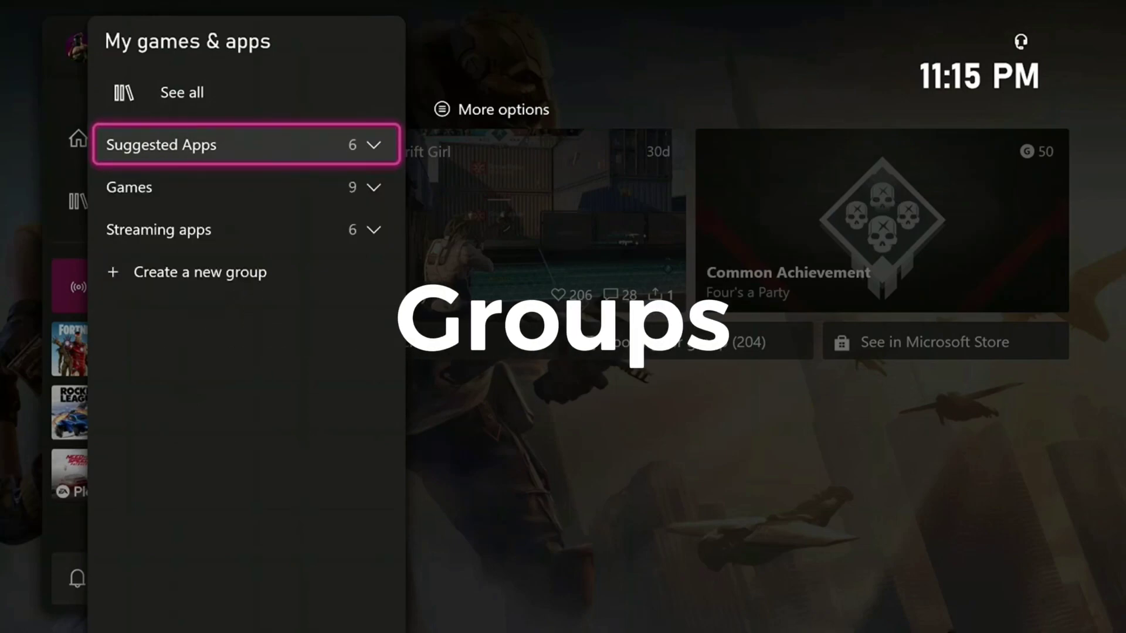
key(Down)
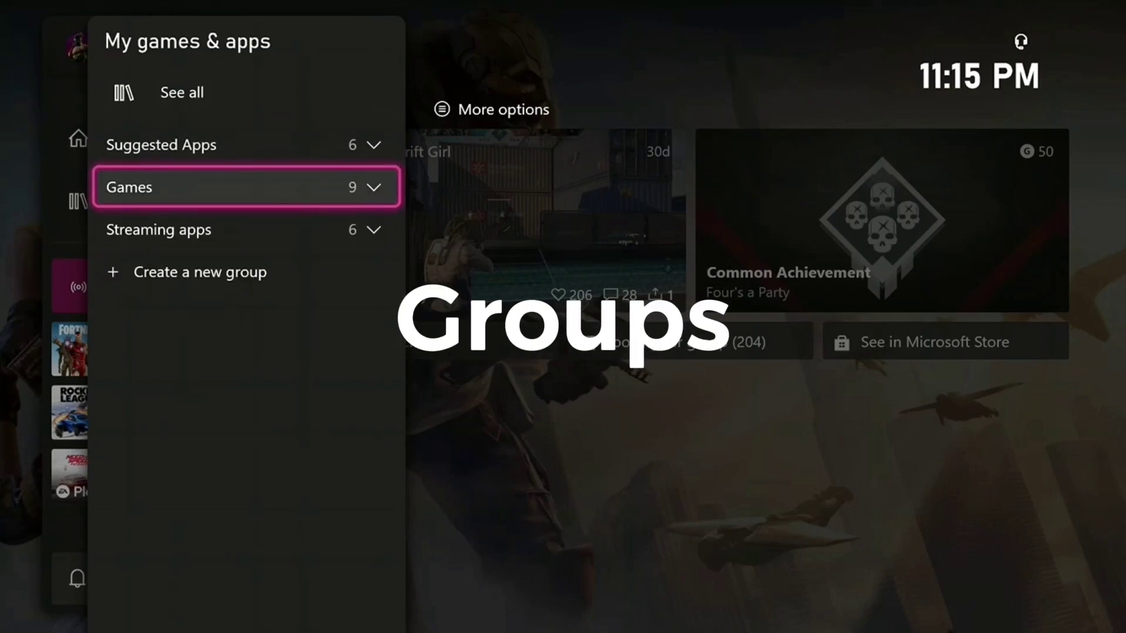
key(Down)
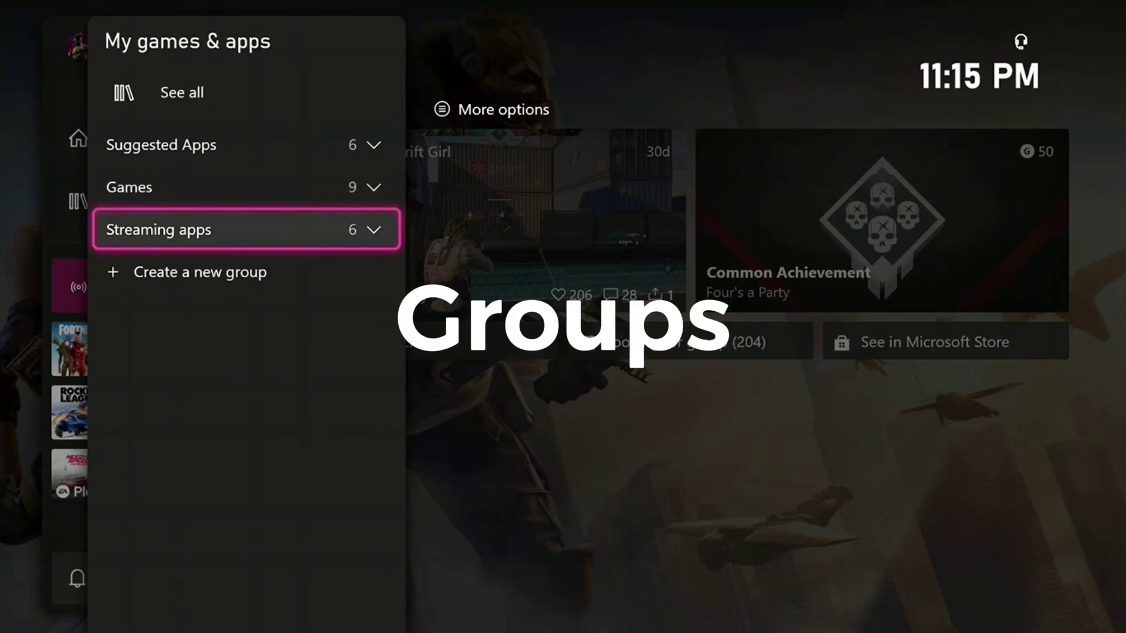
key(Return)
key(Up)
key(Return)
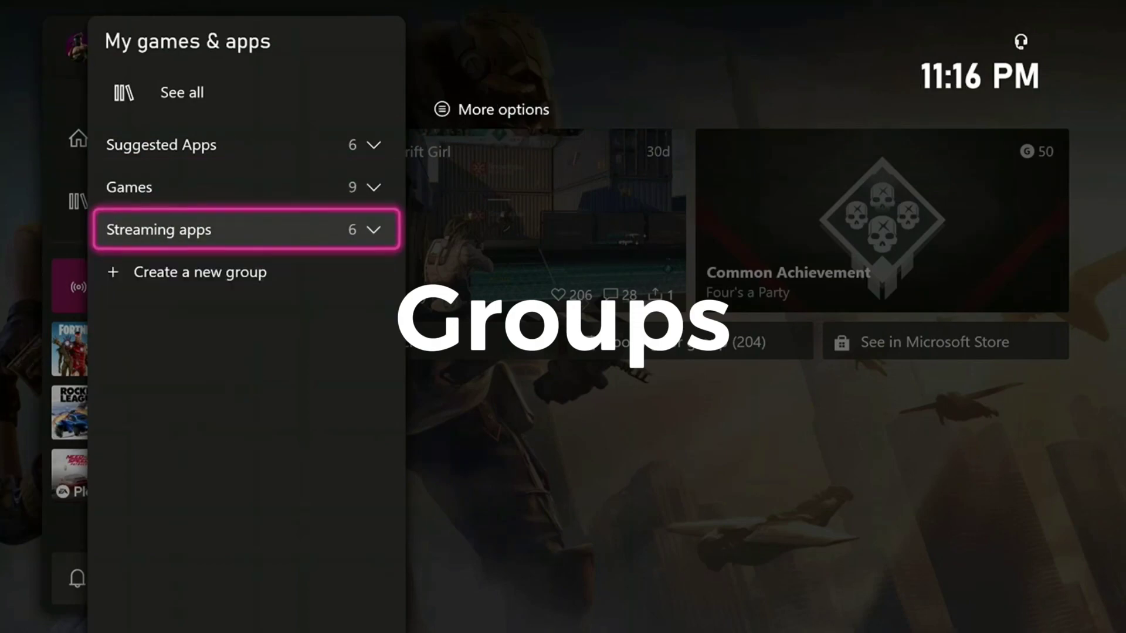
key(Up)
key(Up)
key(Up)
key(Return)
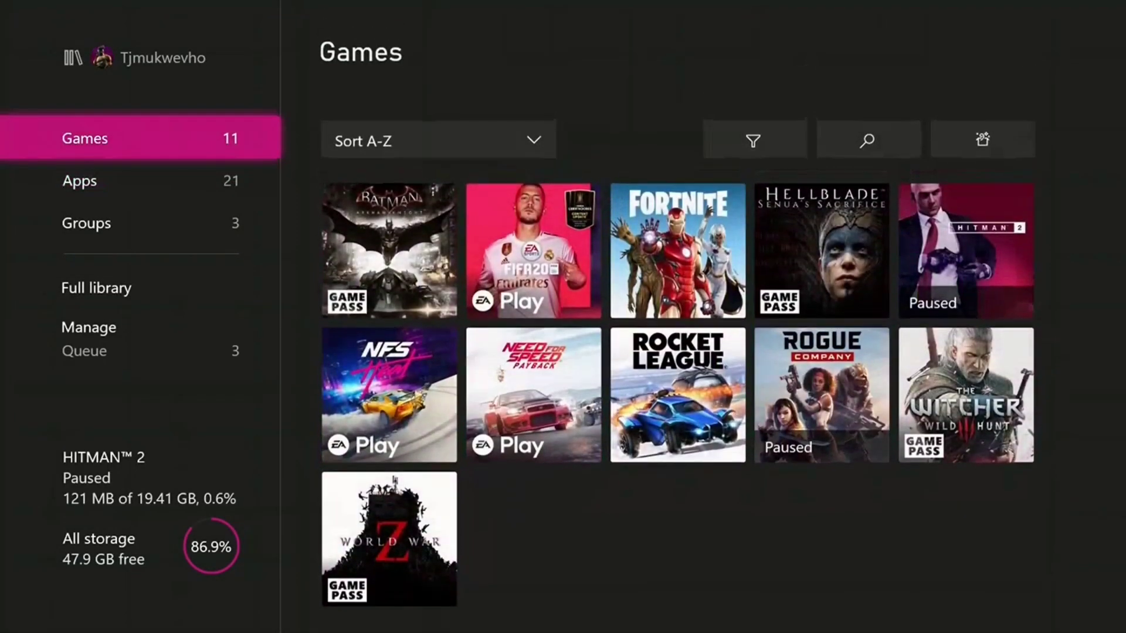
Look over the Games list (FIFA 20, Batman) and then the installed Apps.
key(Right)
key(Left)
key(Left)
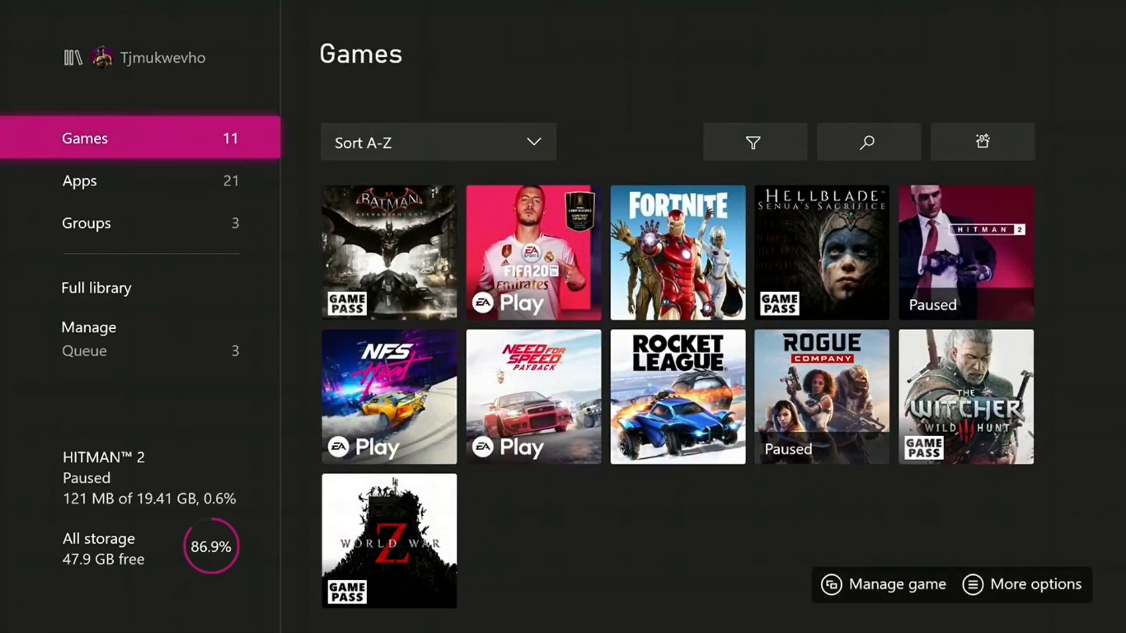
key(Right)
key(Right)
key(Left)
key(Left)
key(Down)
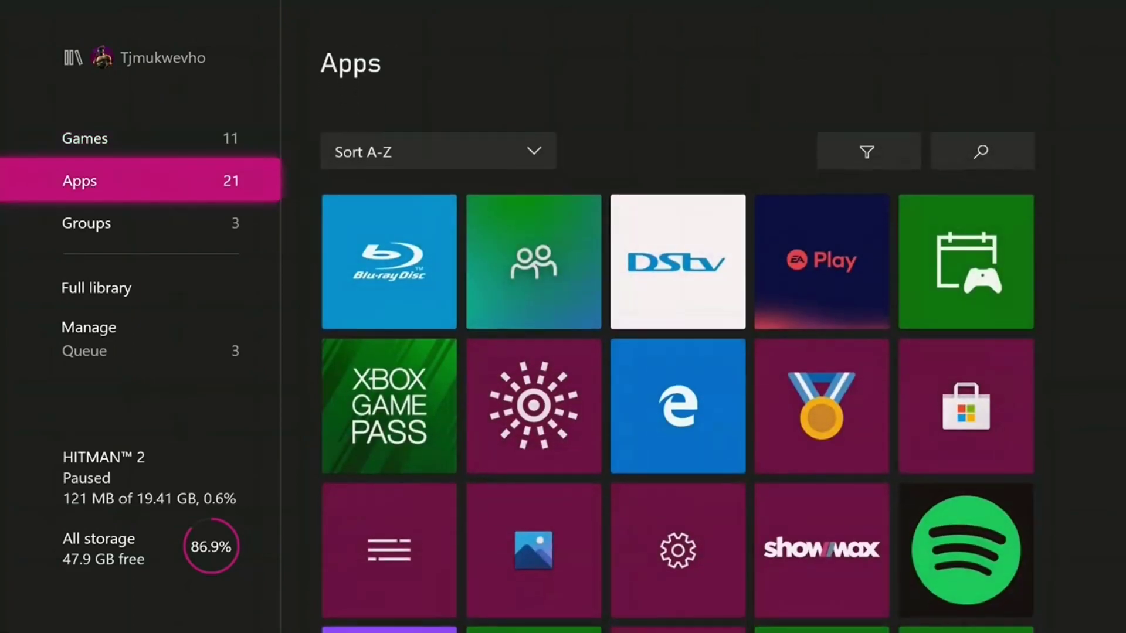
key(Right)
key(Right)
key(Down)
key(Down)
key(Down)
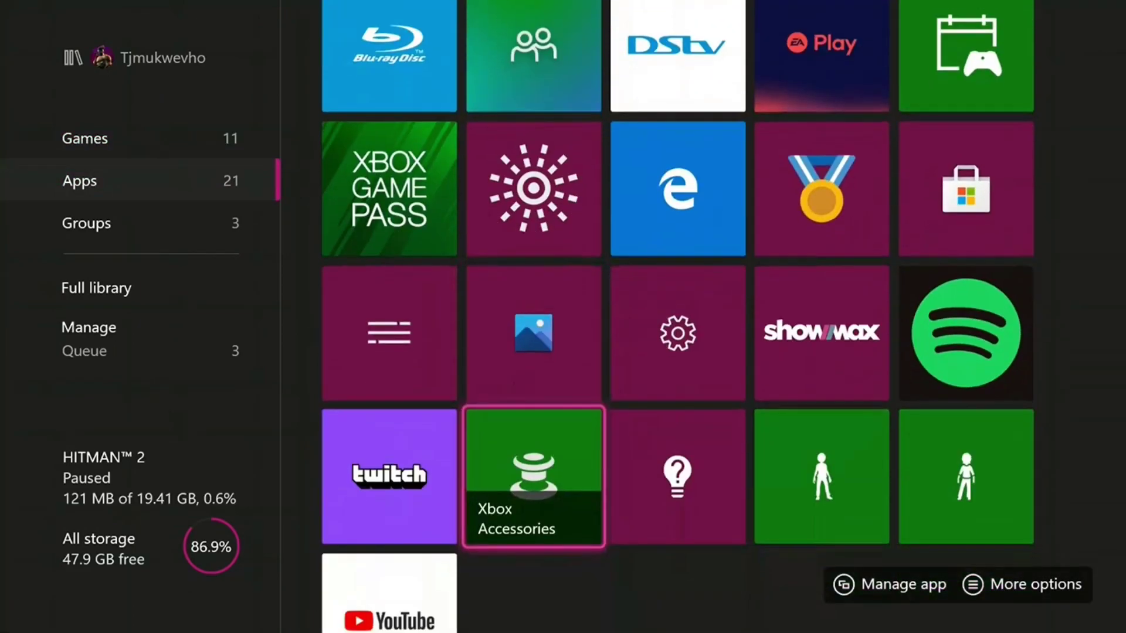
key(Down)
key(Up)
key(Up)
key(Up)
key(Up)
key(Up)
key(Left)
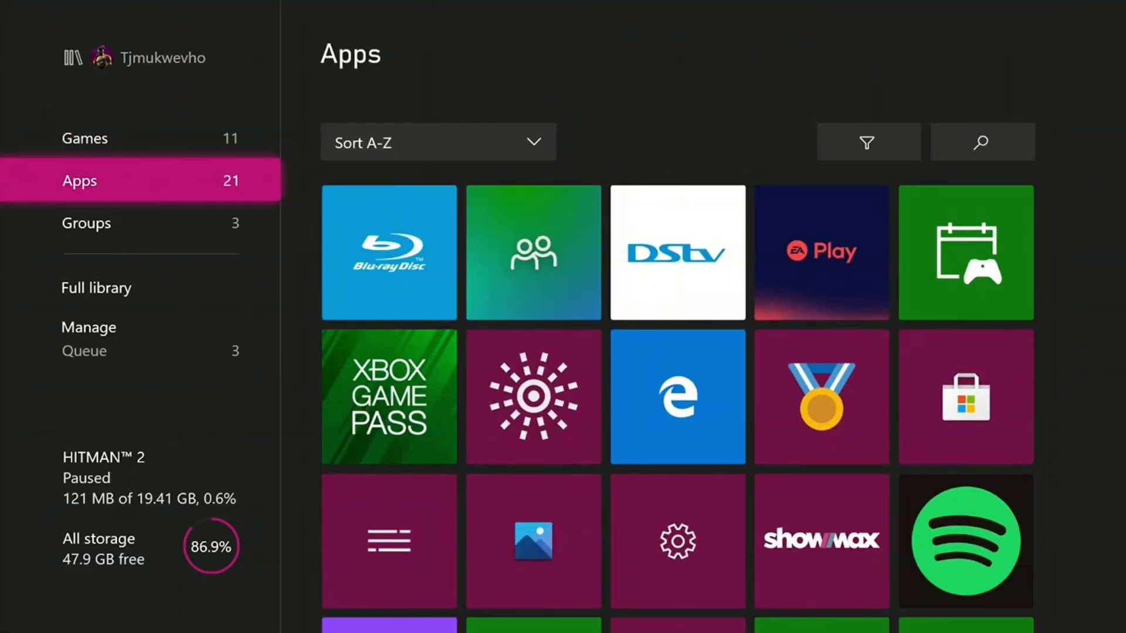
Switch to Groups, browse Suggested Apps, Games and Streaming apps, and reach Create a group.
key(Down)
key(Right)
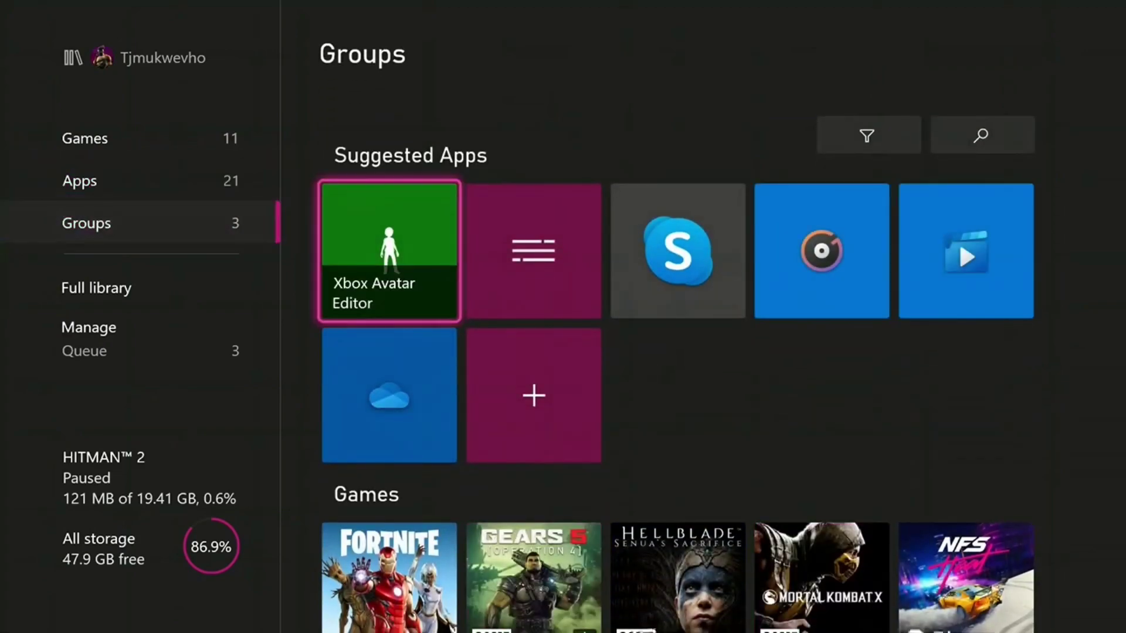
key(Down)
key(Down)
key(Down)
key(Up)
key(Up)
key(Down)
key(Up)
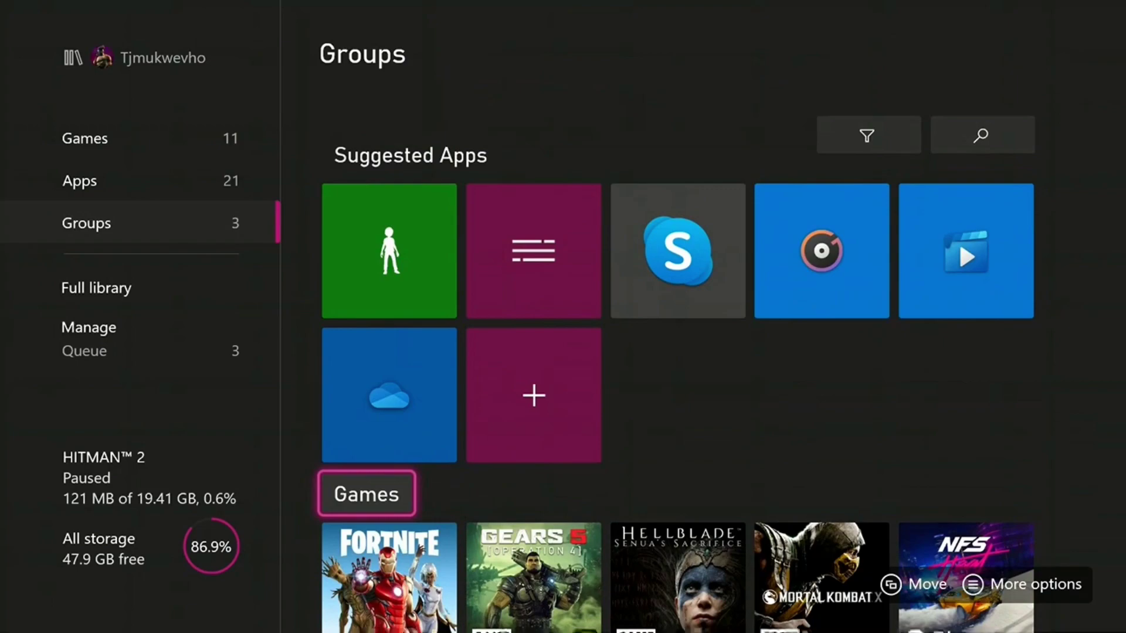
key(Down)
key(Down)
key(Down)
key(Up)
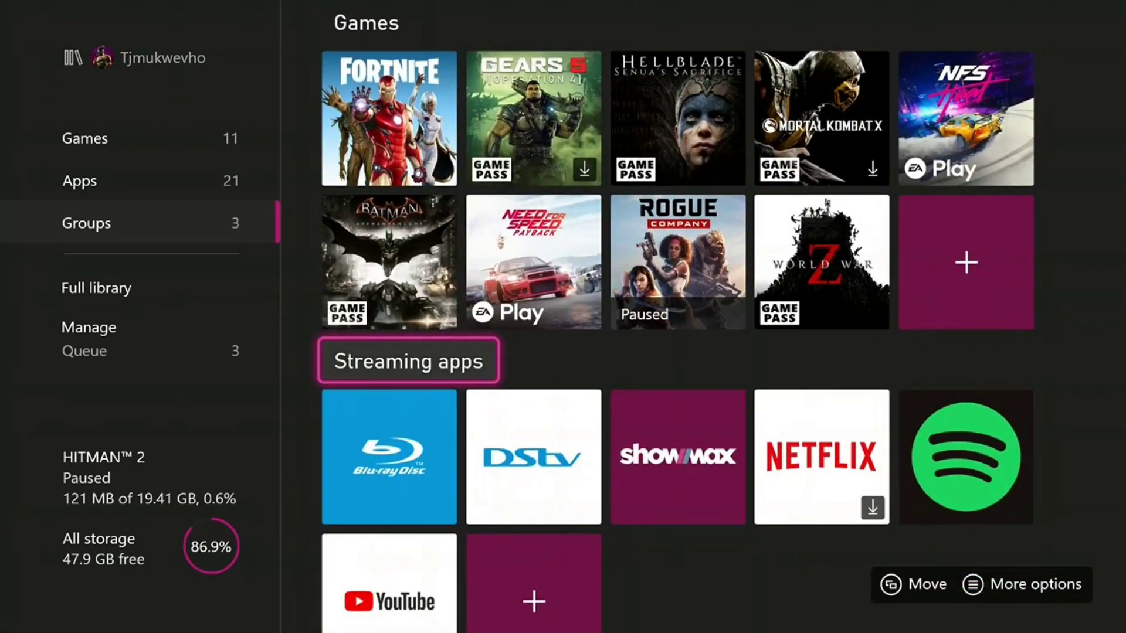
key(Down)
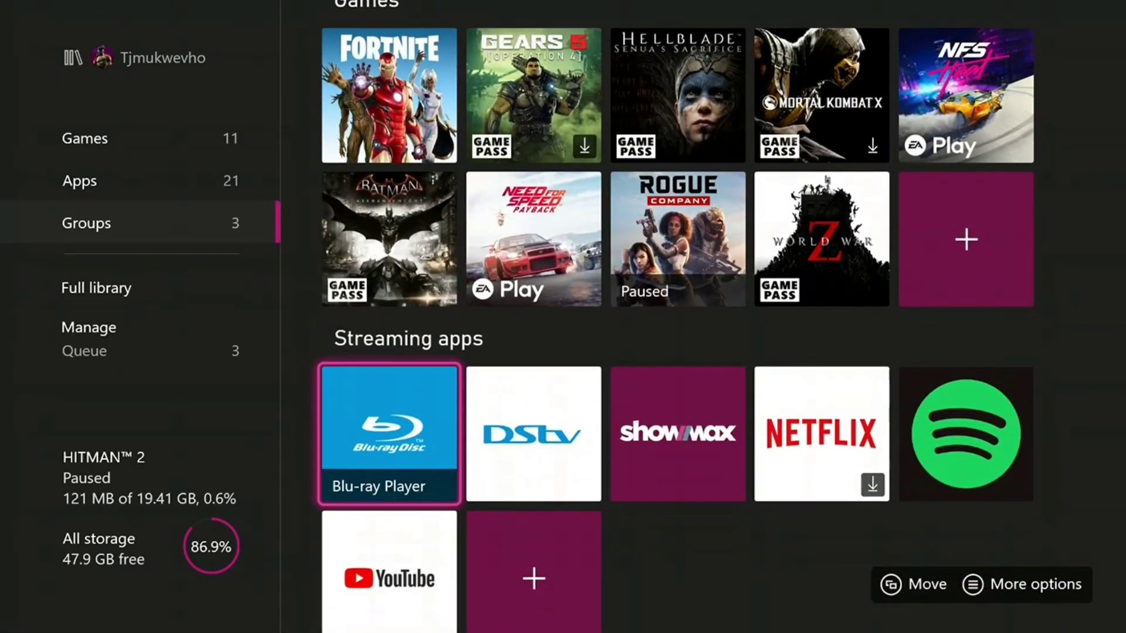
key(Right)
key(Right)
key(Left)
key(Left)
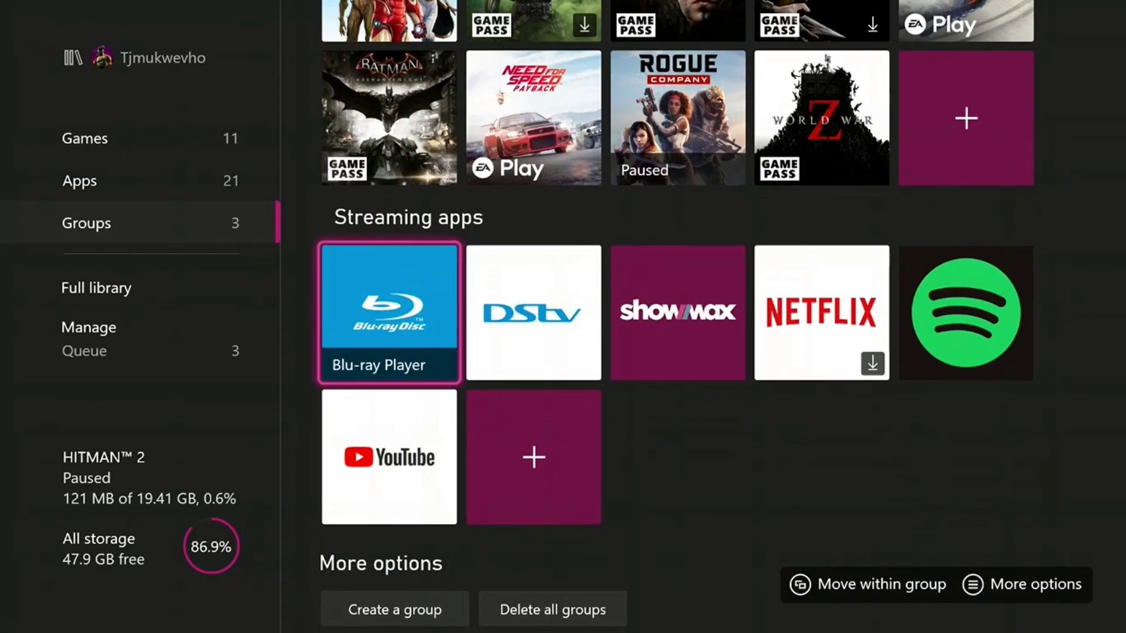
key(Down)
key(Down)
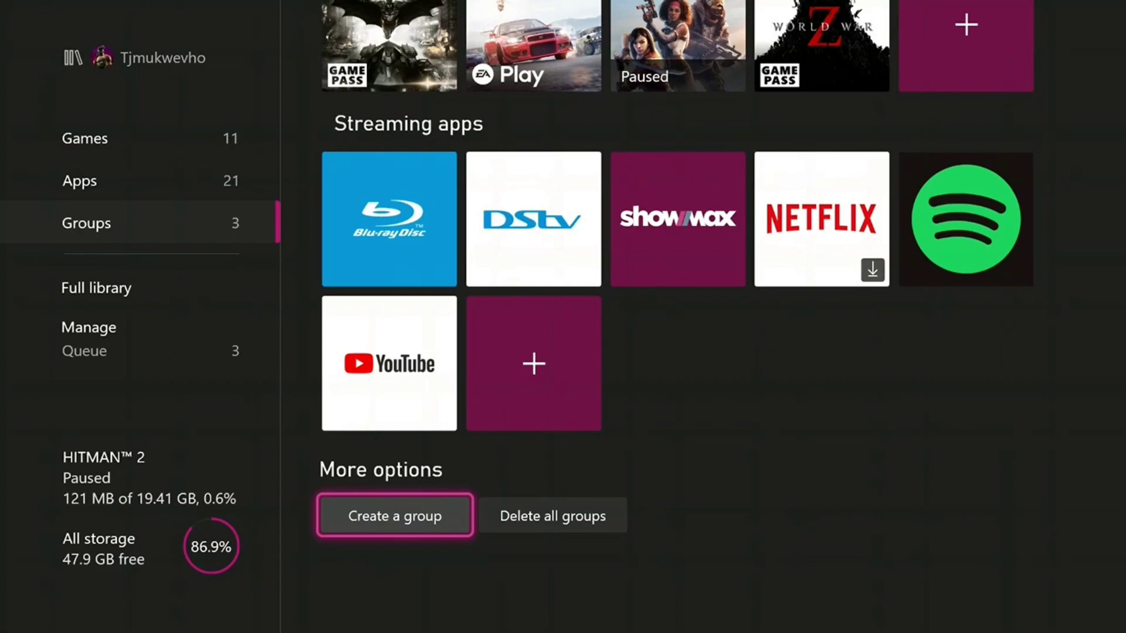
Start a new group and replace the default 'Group 4' name with 'multiplays'.
key(Return)
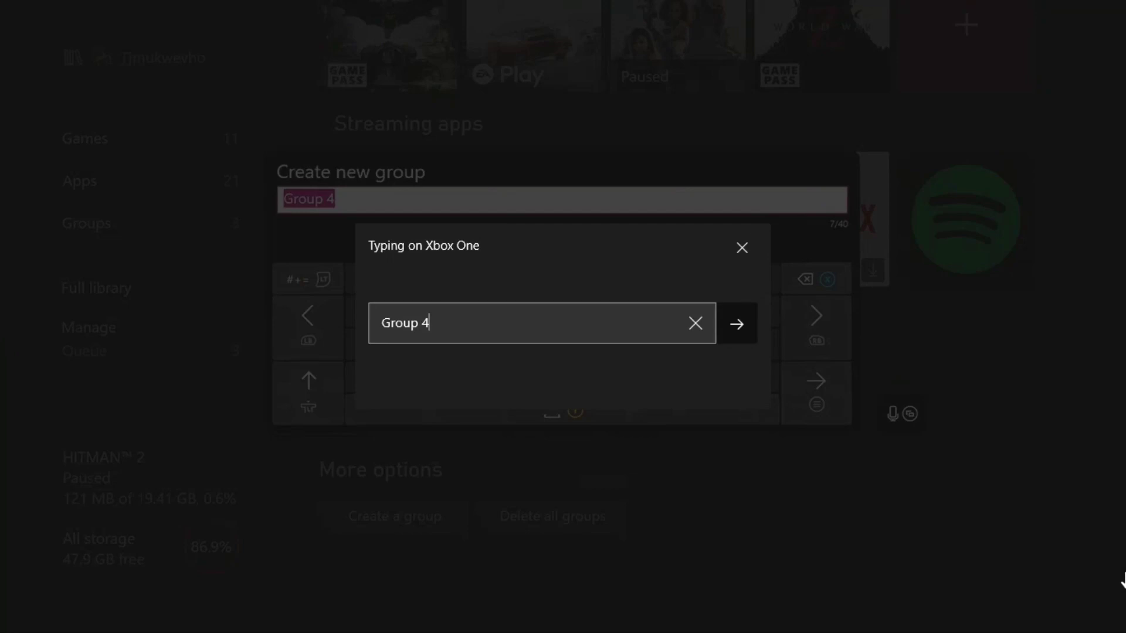
key(BackSpace)
key(BackSpace)
key(BackSpace)
key(BackSpace)
key(BackSpace)
key(BackSpace)
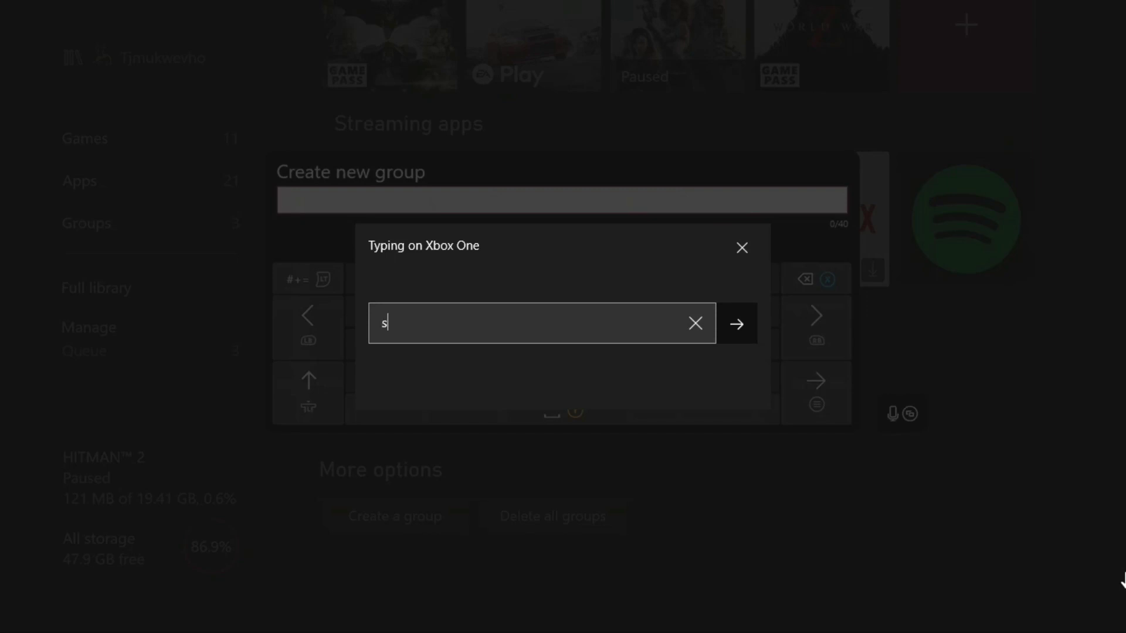
key(BackSpace)
text(multiplayt)
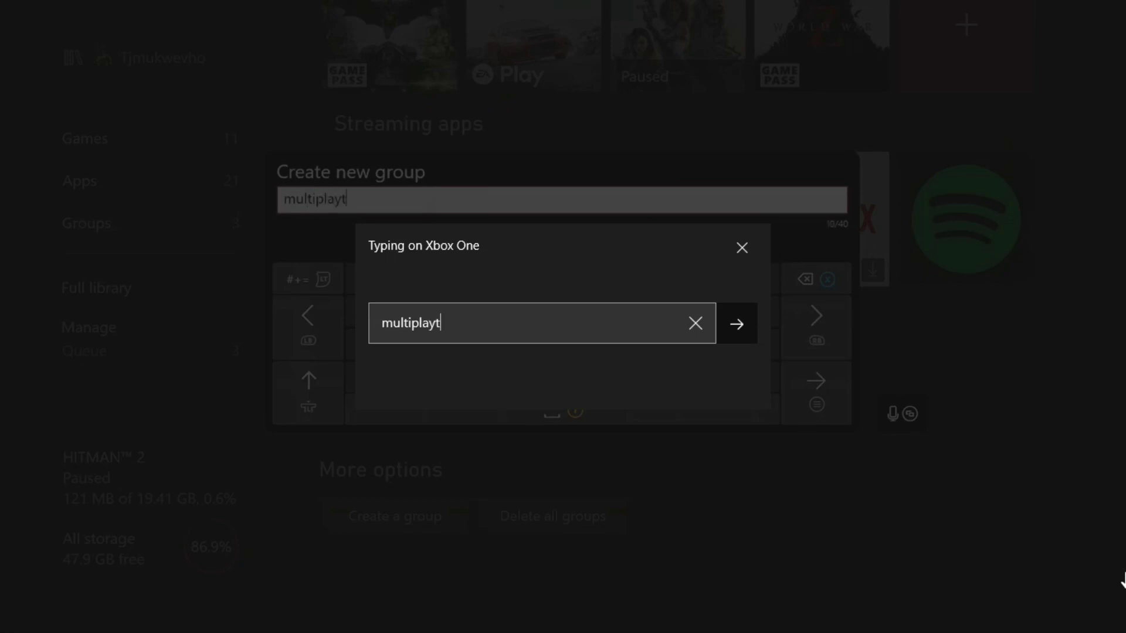
key(BackSpace)
Finish naming the new multiplays group and tick Destiny 2 in its game list.
text(s)
key(Return)
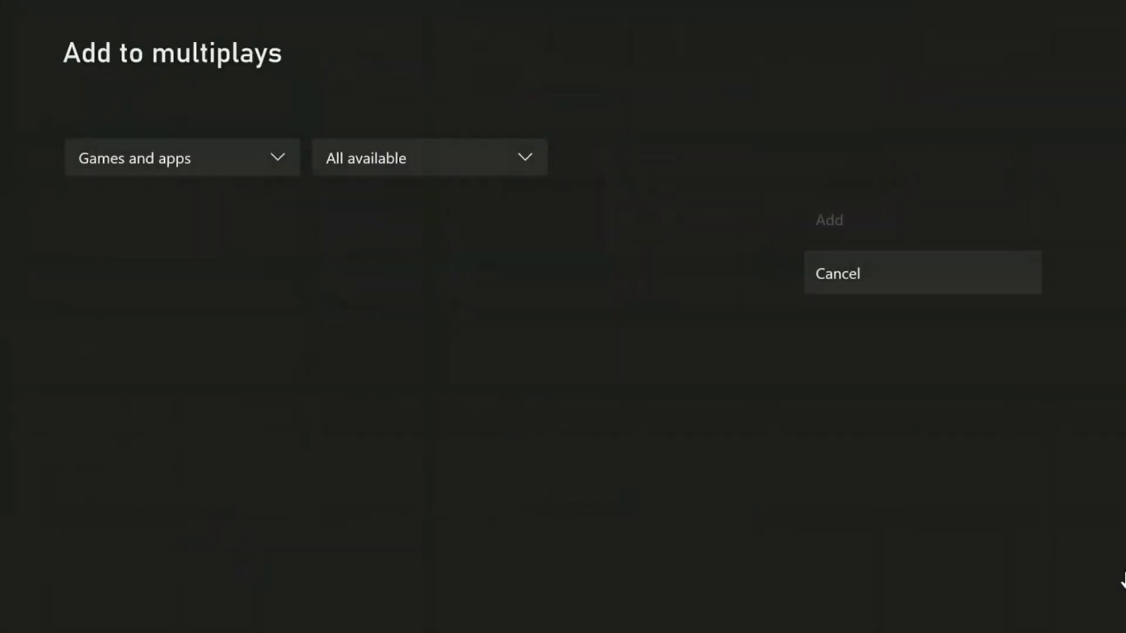
key(Down)
key(Down)
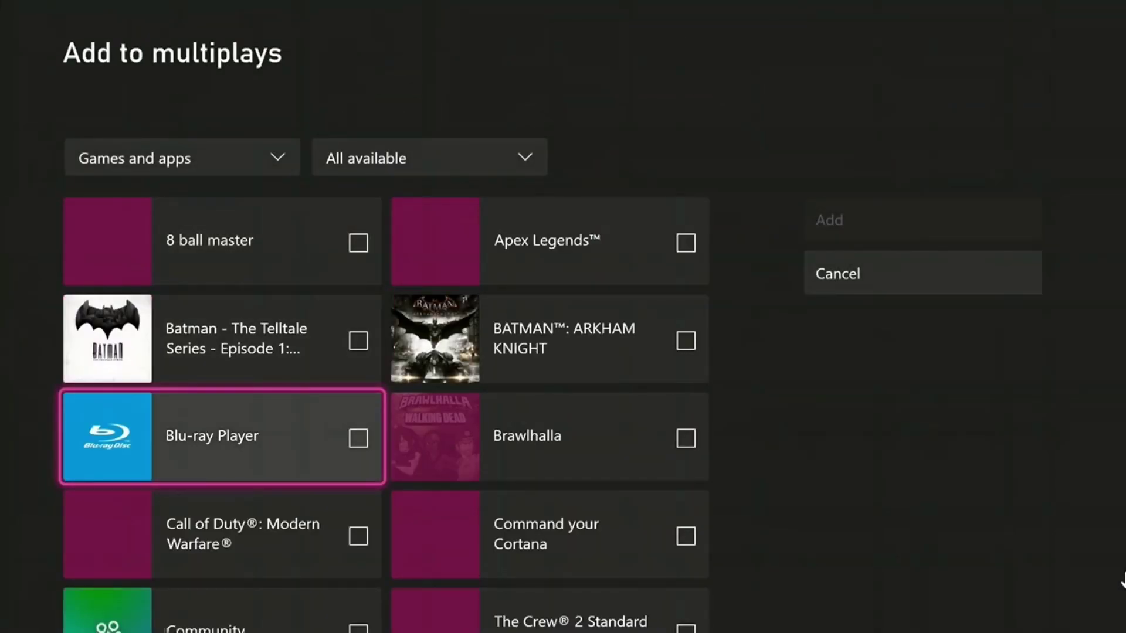
key(Down)
key(Down)
key(Down)
key(Down)
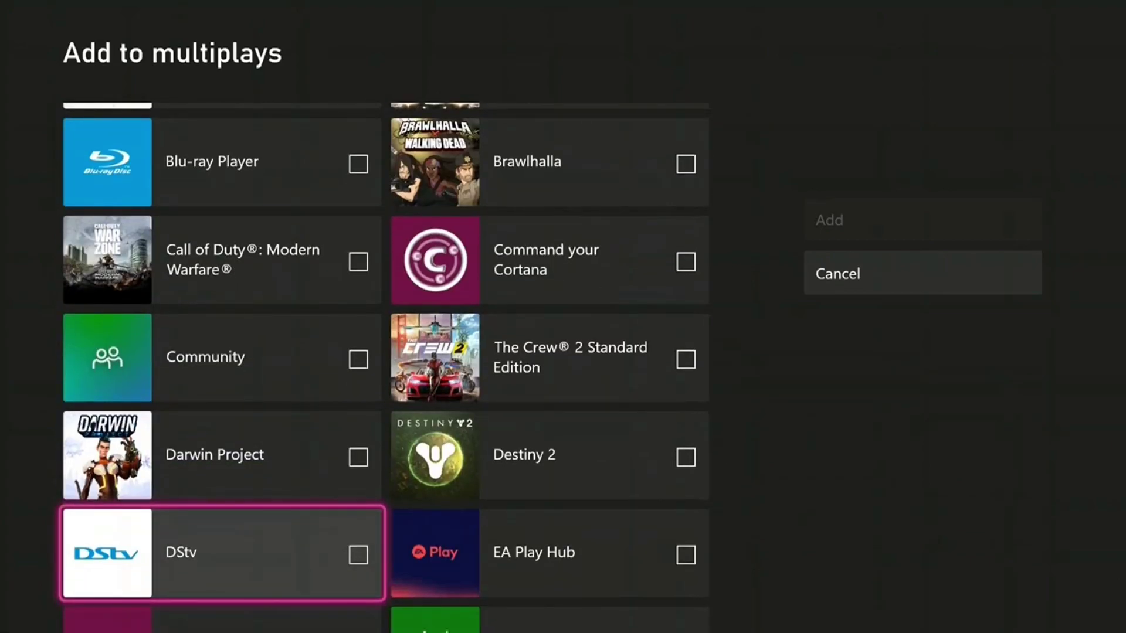
key(Down)
key(Up)
key(Up)
key(Up)
key(Right)
key(Down)
key(Return)
key(Down)
key(Down)
key(Down)
key(Down)
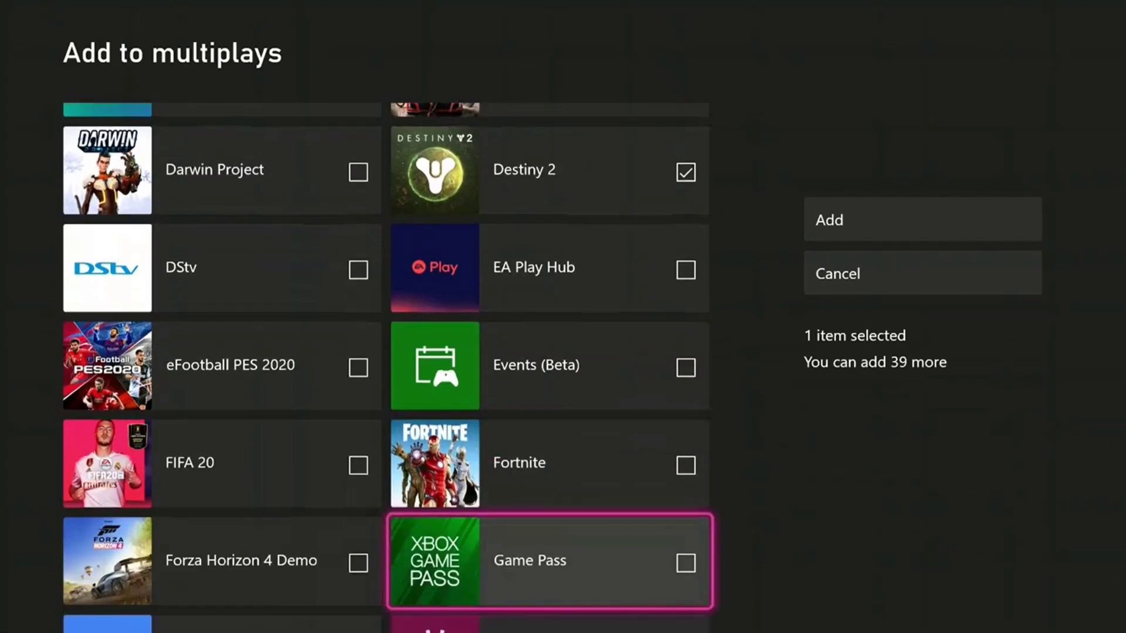
key(Up)
Tick FIFA 20 for the multiplays group.
key(Down)
key(Left)
key(Up)
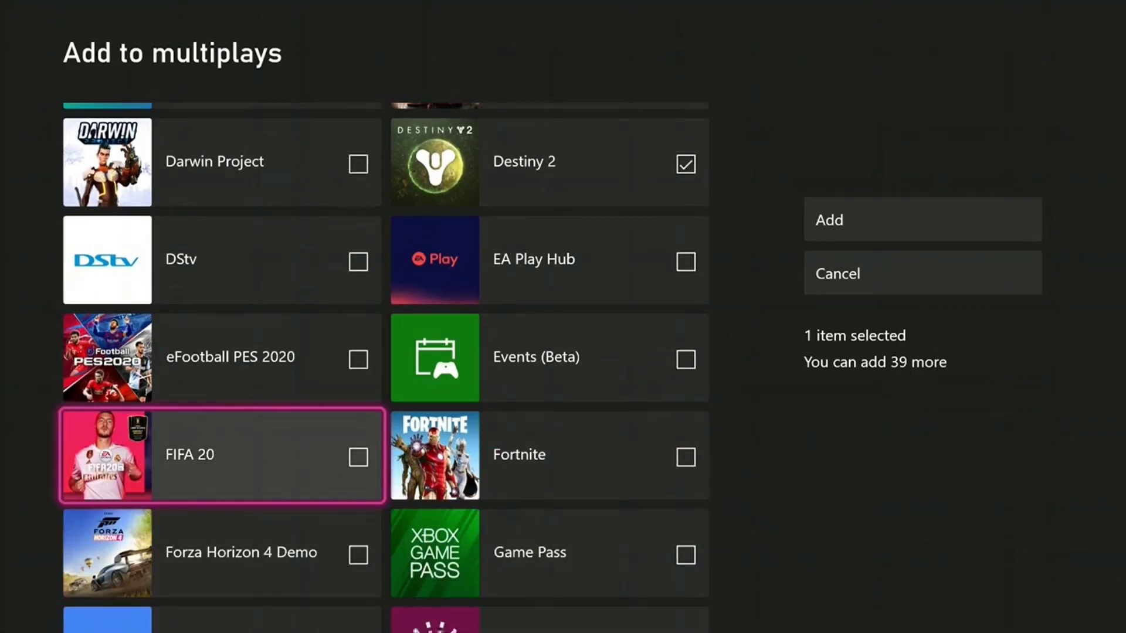
key(Return)
key(Right)
key(Down)
key(Down)
key(Down)
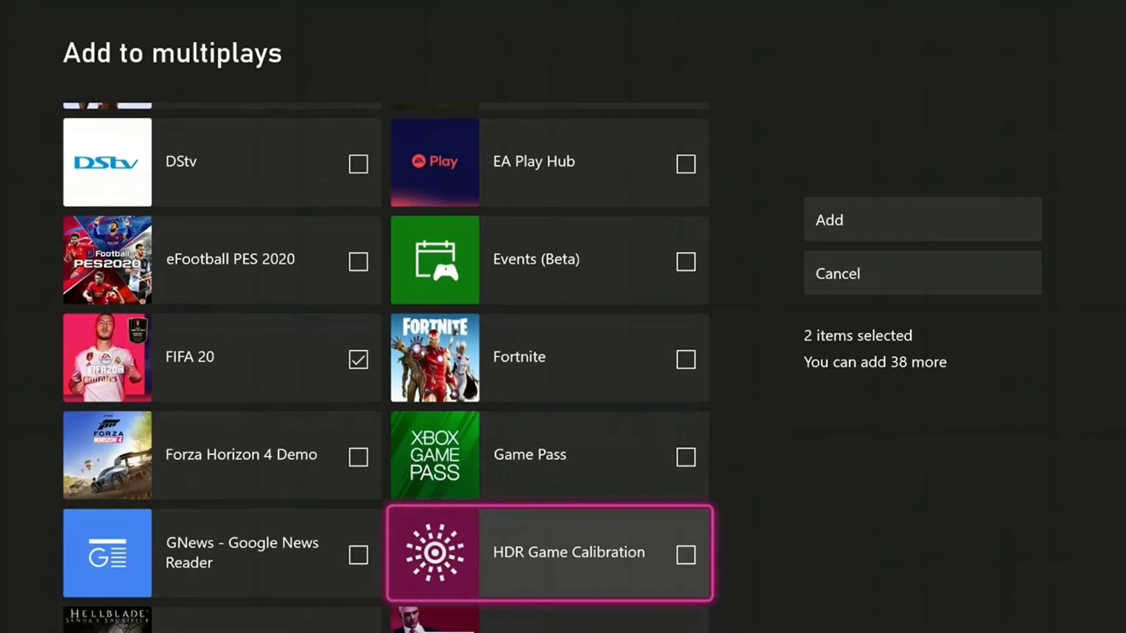
key(Up)
key(Left)
Tick World War Z and add all three games to multiplays.
key(Down)
key(Down)
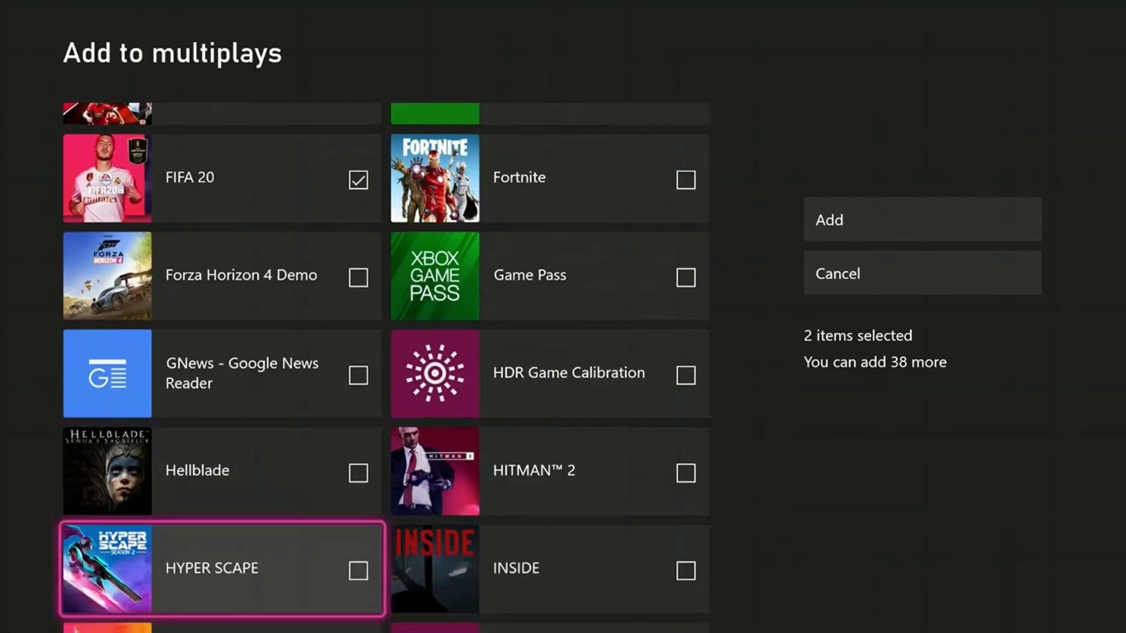
key(Page_Down)
key(Page_Down)
key(Page_Down)
key(Return)
key(Down)
key(Right)
key(Down)
key(Up)
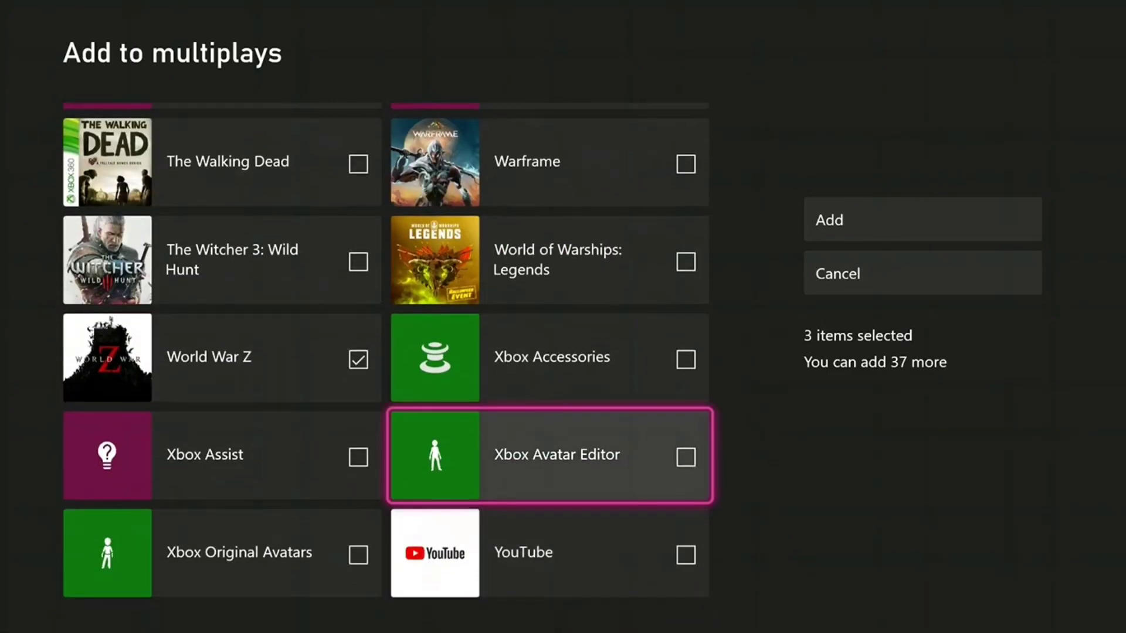
key(Page_Up)
key(Page_Up)
key(Page_Up)
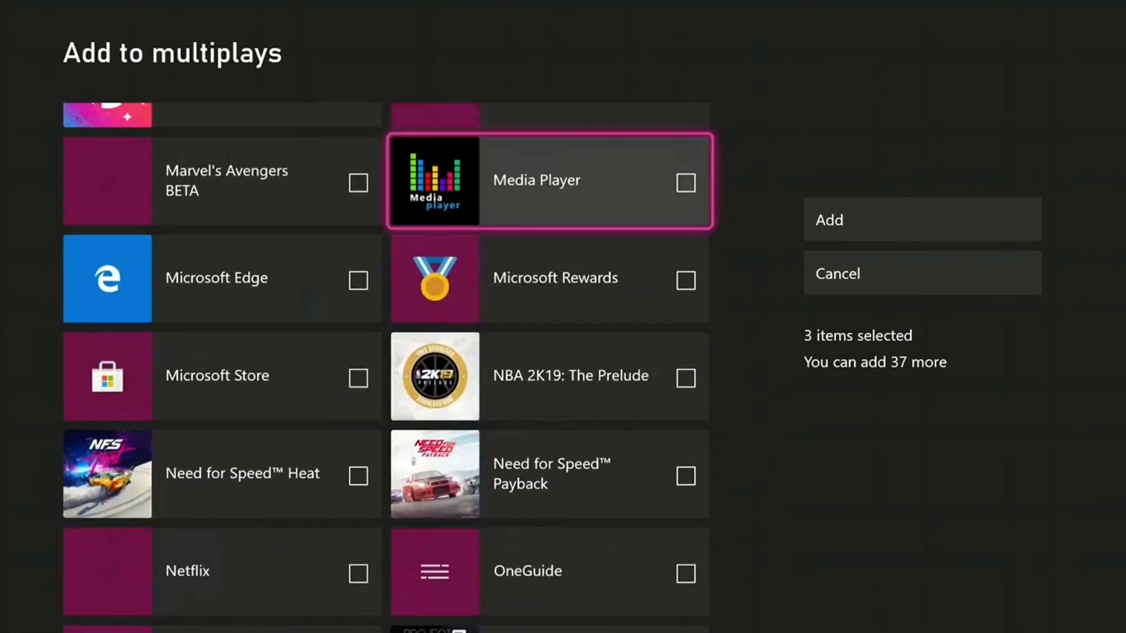
key(Up)
key(Up)
key(Right)
key(Return)
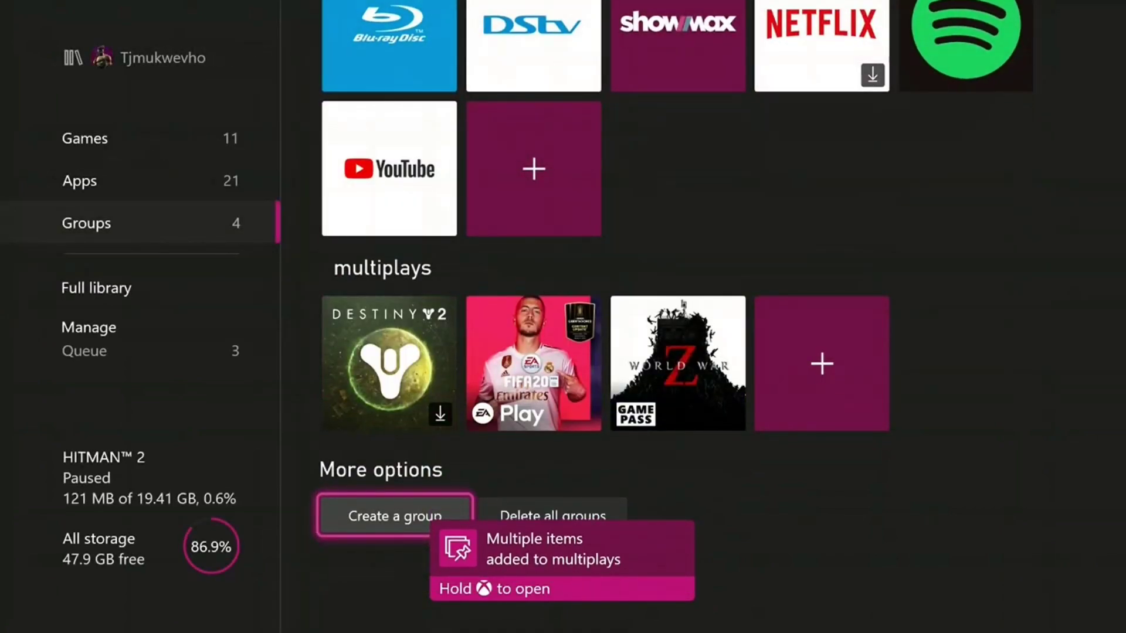
Move from the group to Full library's owned games, then on to the new profile's Choose a color step.
key(Left)
key(Down)
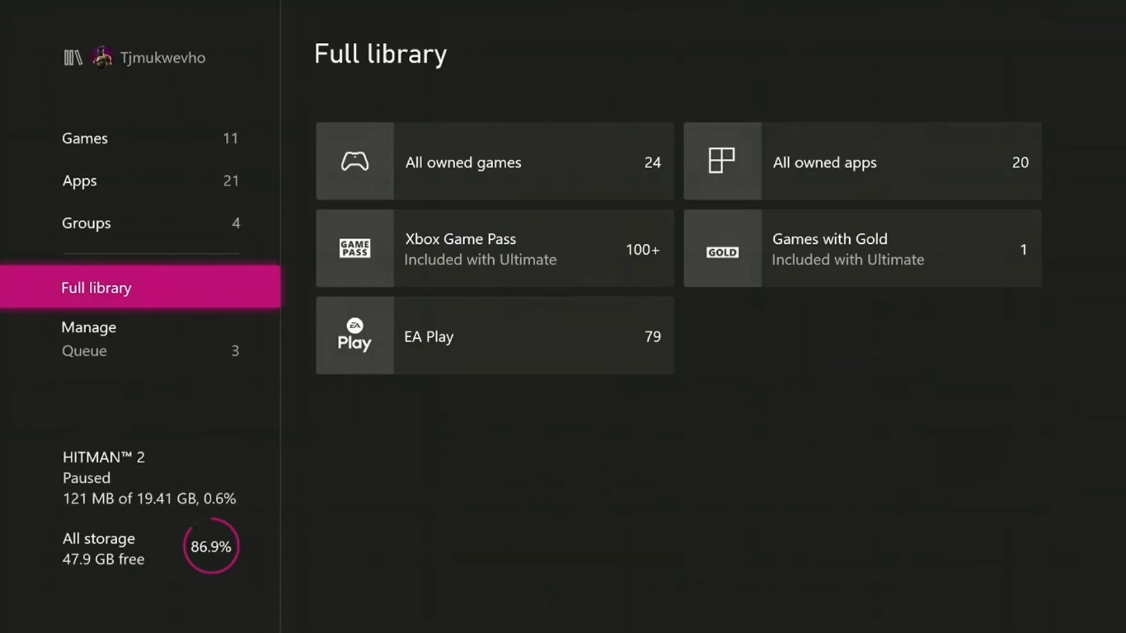
key(Right)
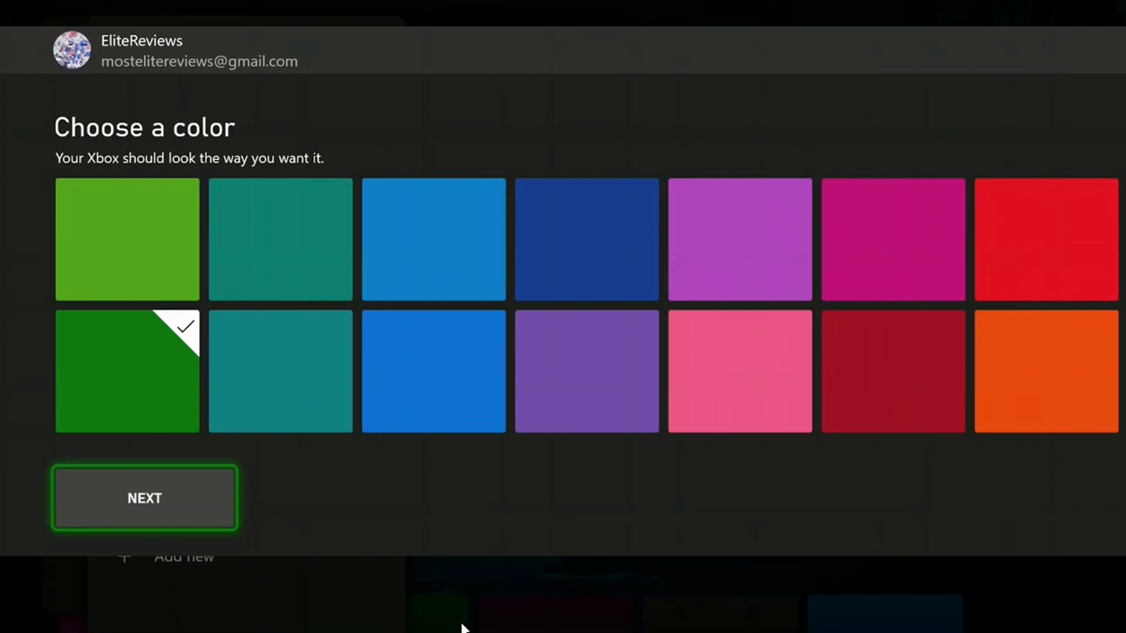
Pick pink as the new profile's colour and confirm both setup pages to reach Home.
key(Up)
key(Down)
key(Right)
key(Right)
key(Right)
key(Return)
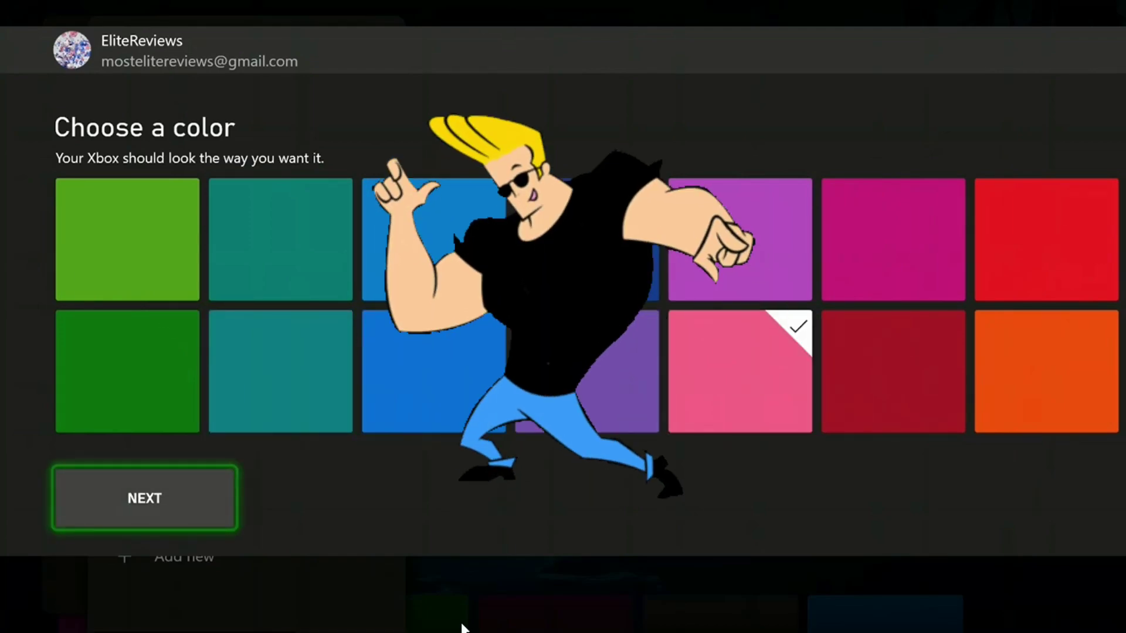
key(Return)
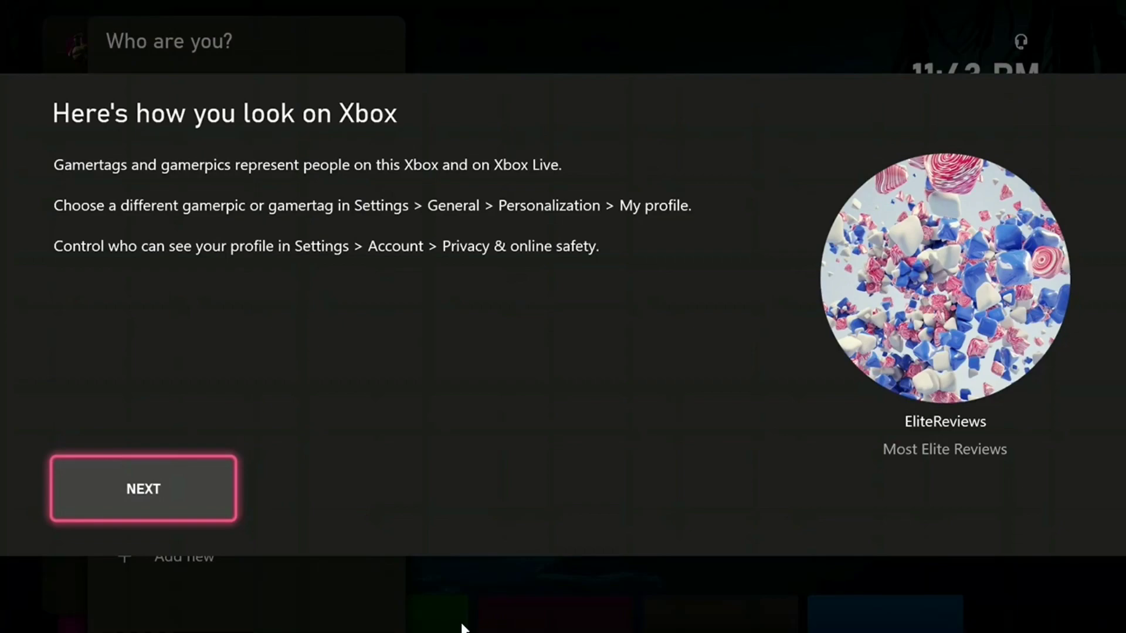
key(Return)
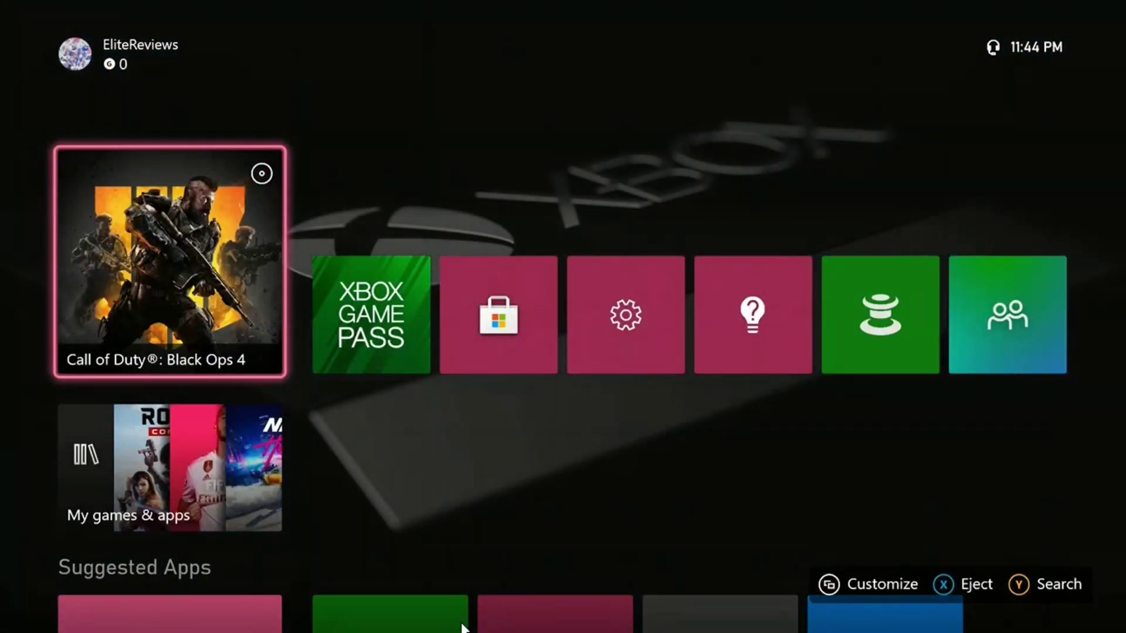
key(Down)
key(Down)
key(Down)
key(Down)
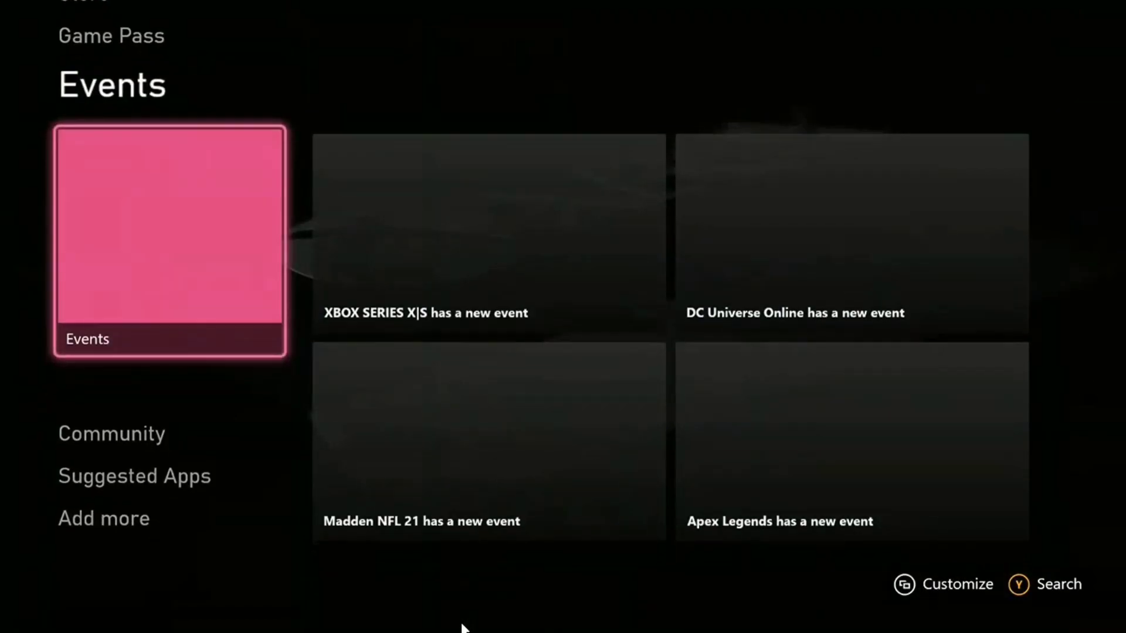
key(Down)
key(Up)
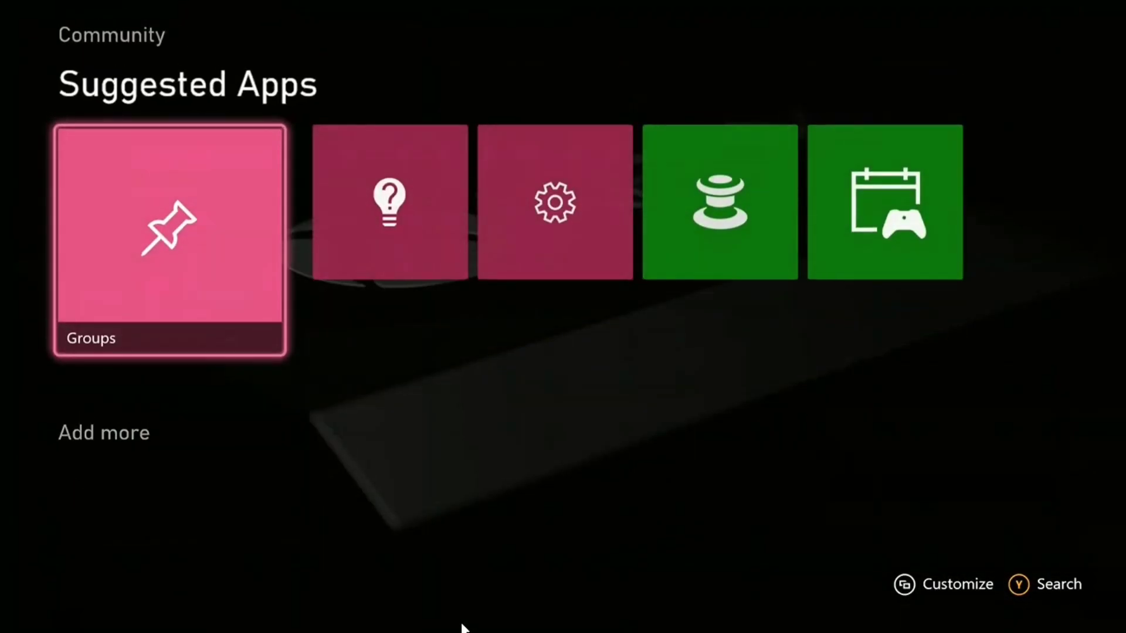
key(Up)
key(Escape)
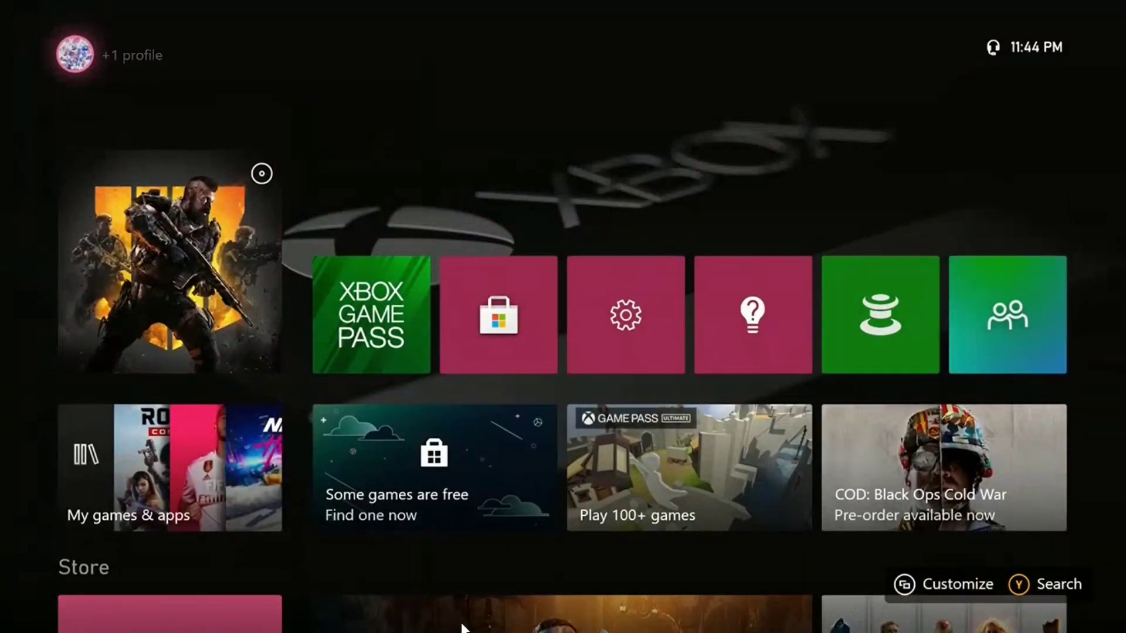
key(Down)
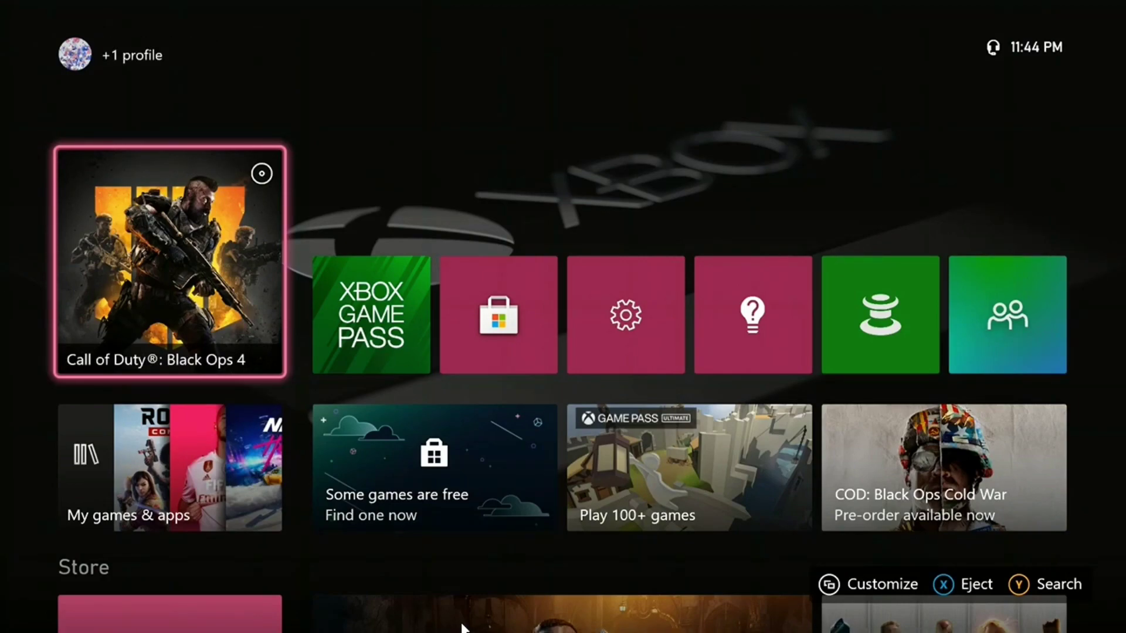
Browse the colour and background options on the Home customisation page.
key(BackSpace)
key(Right)
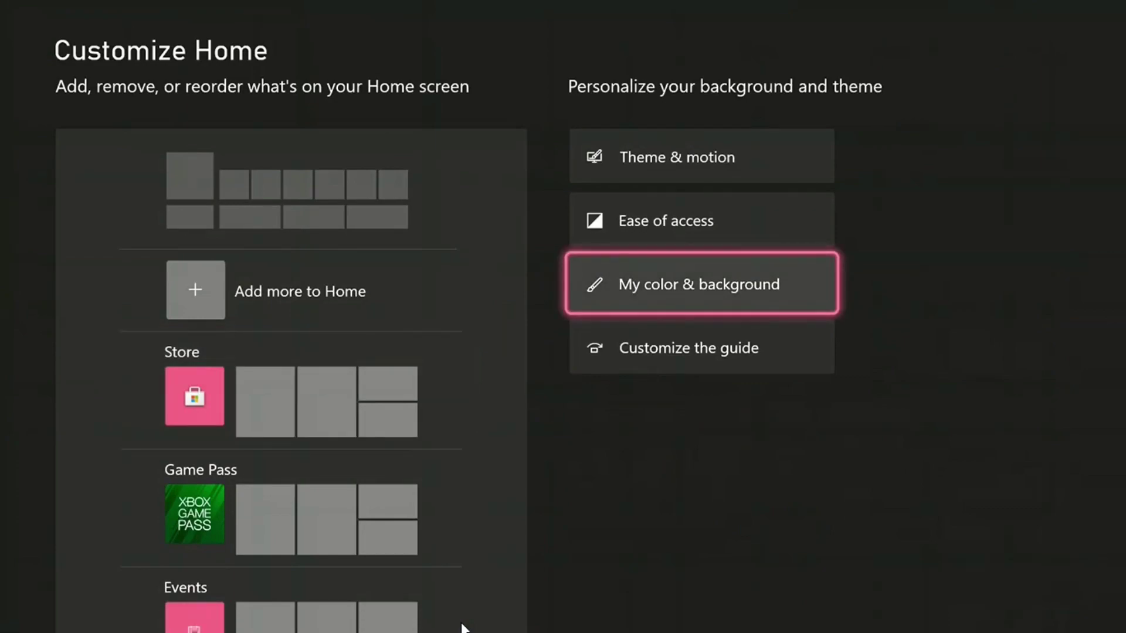
key(Return)
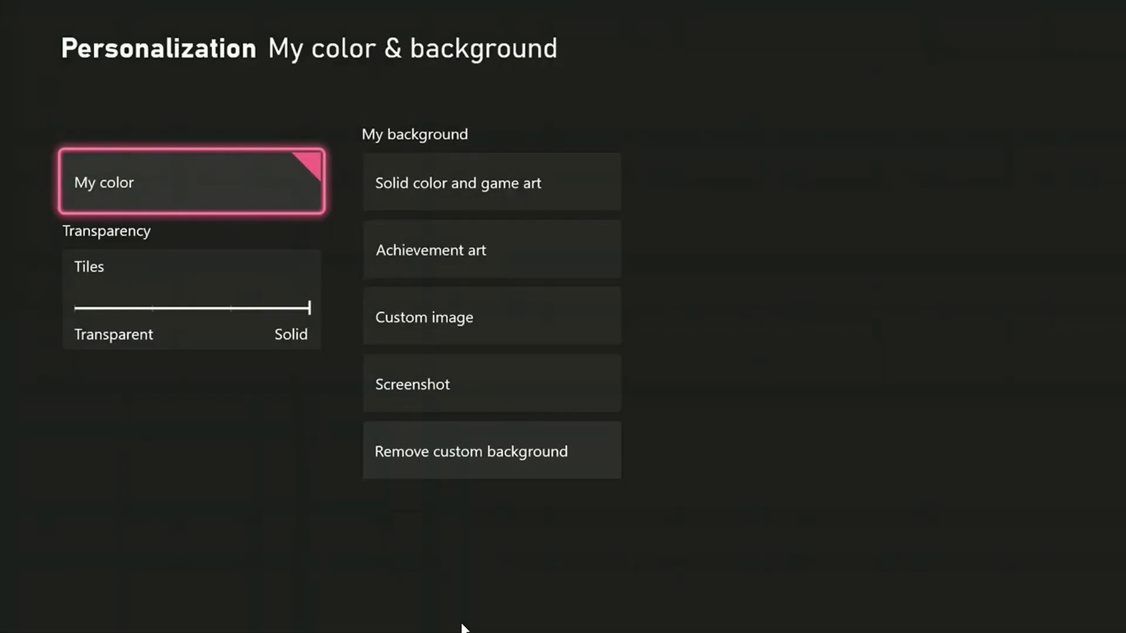
key(Right)
key(Down)
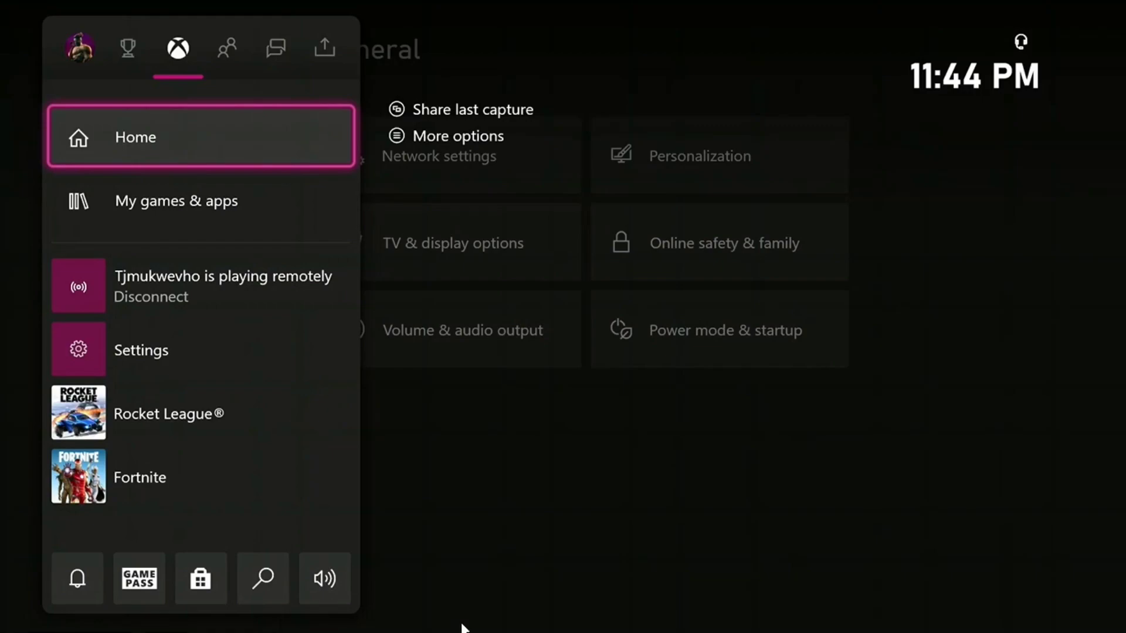
Go through Settings > General > Personalization > My color & background and choose Custom image.
key(Left)
key(Left)
key(Down)
key(Down)
key(Down)
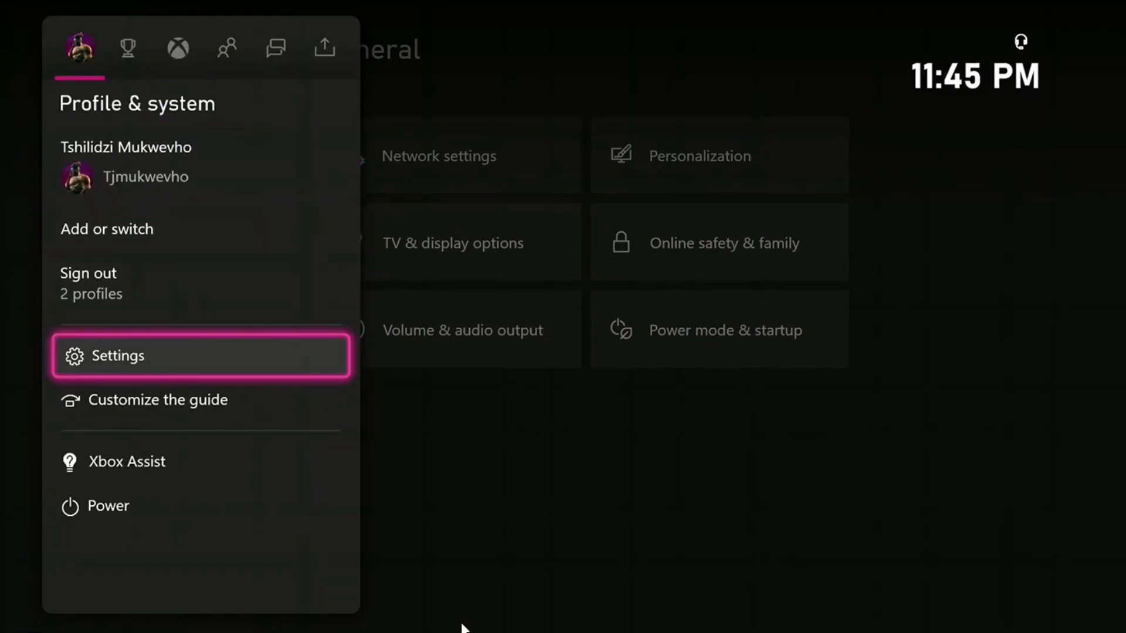
key(Return)
key(Right)
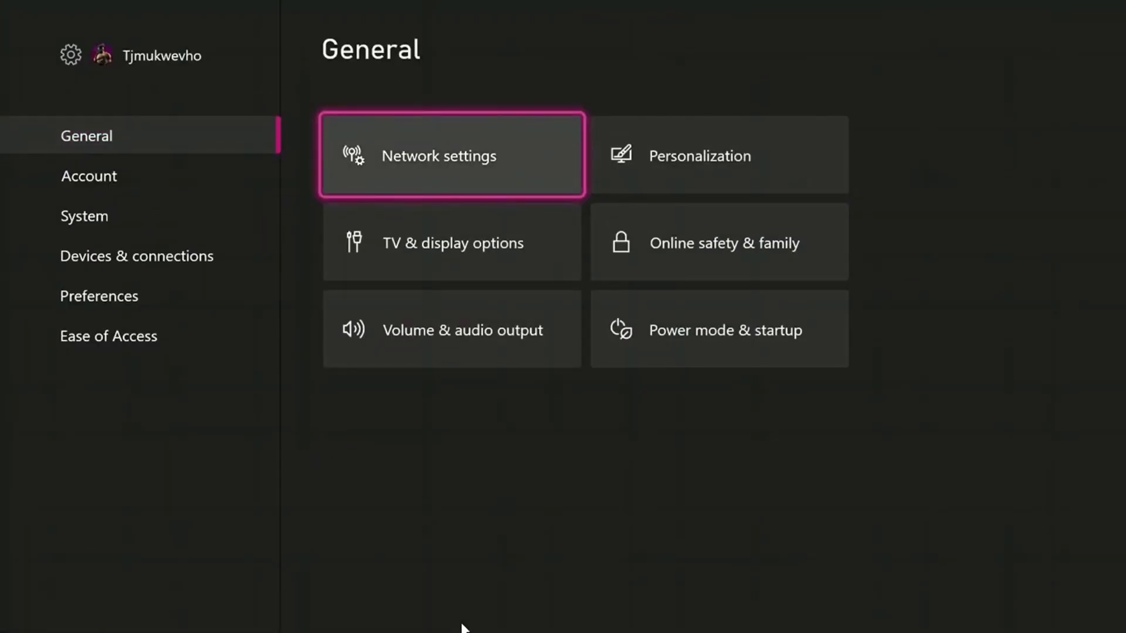
key(Right)
key(Return)
key(Down)
key(Down)
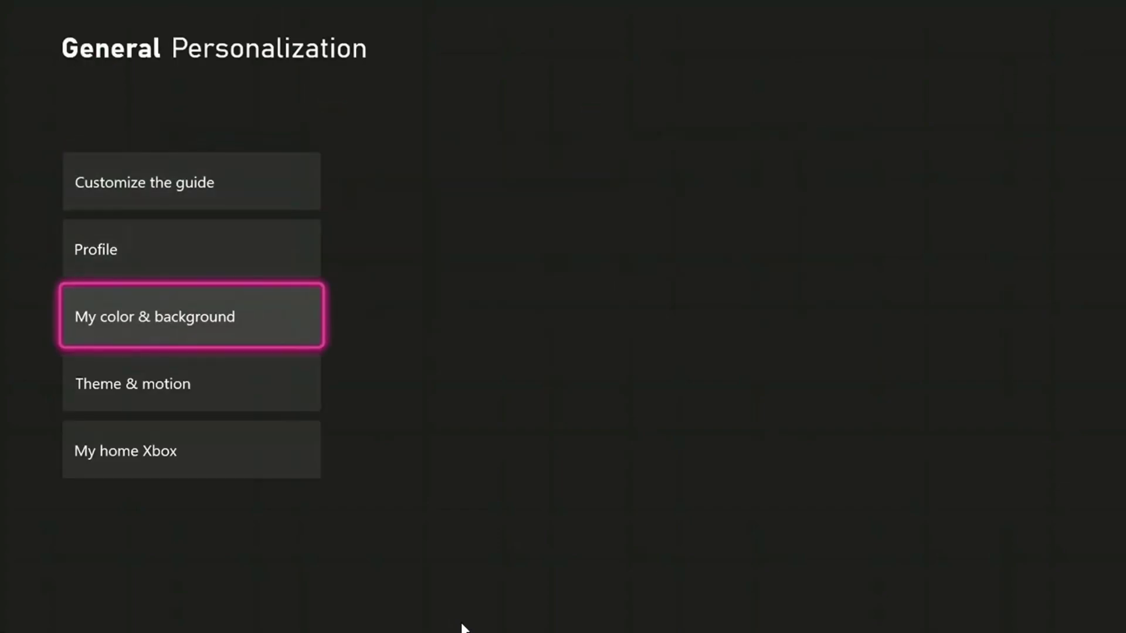
key(Return)
key(Right)
key(Down)
key(Down)
key(Down)
key(Up)
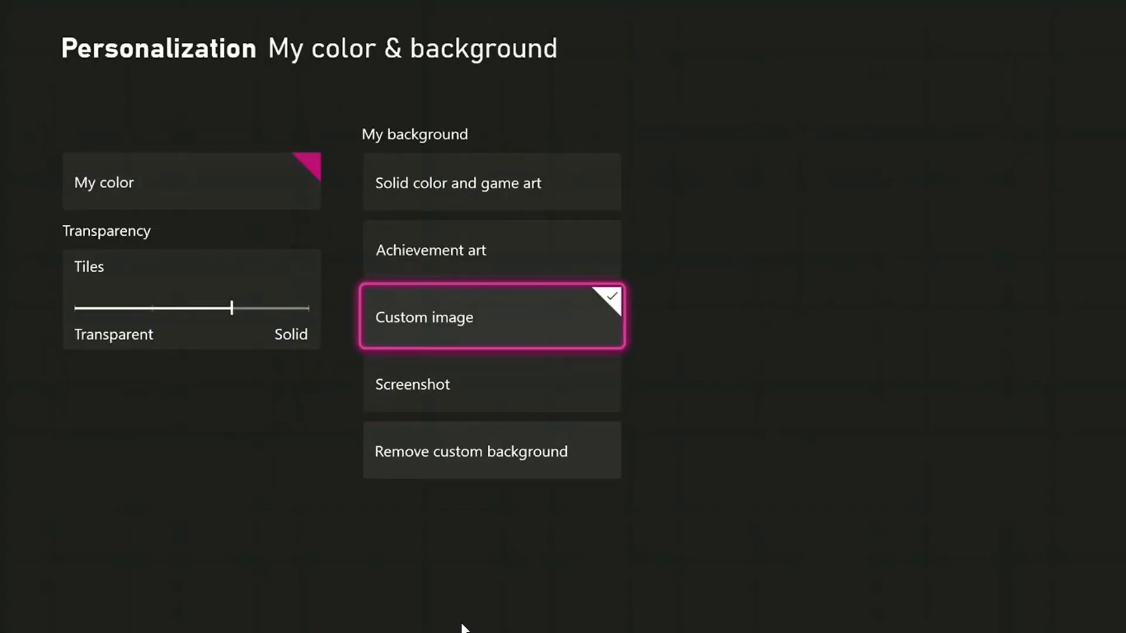
key(Return)
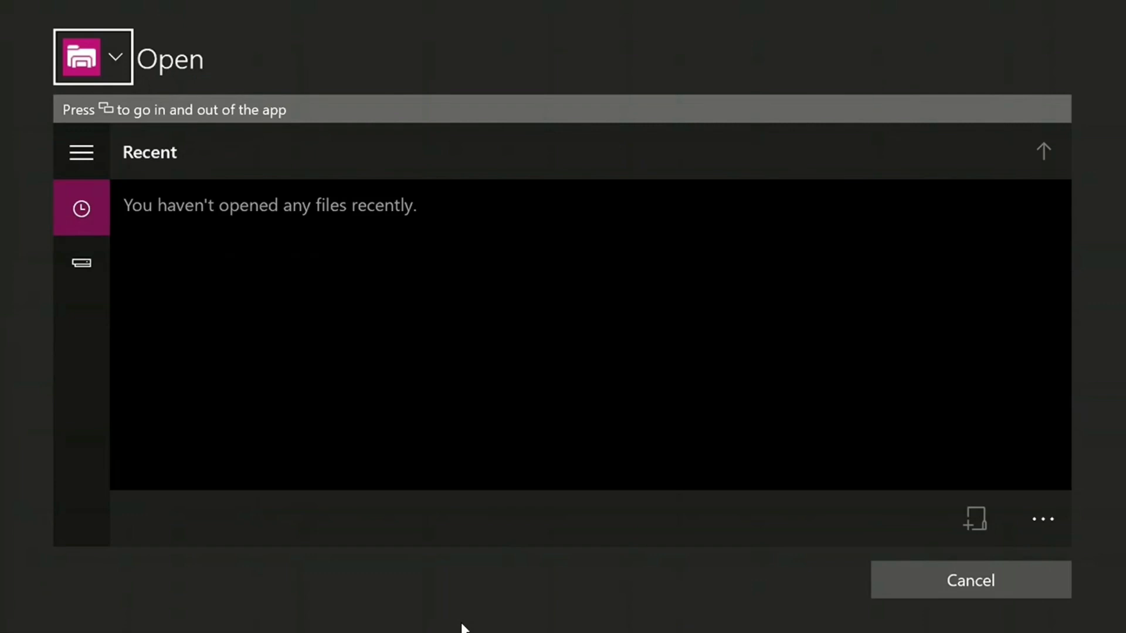
Choose Photos as the picture source in the Open picker.
key(Return)
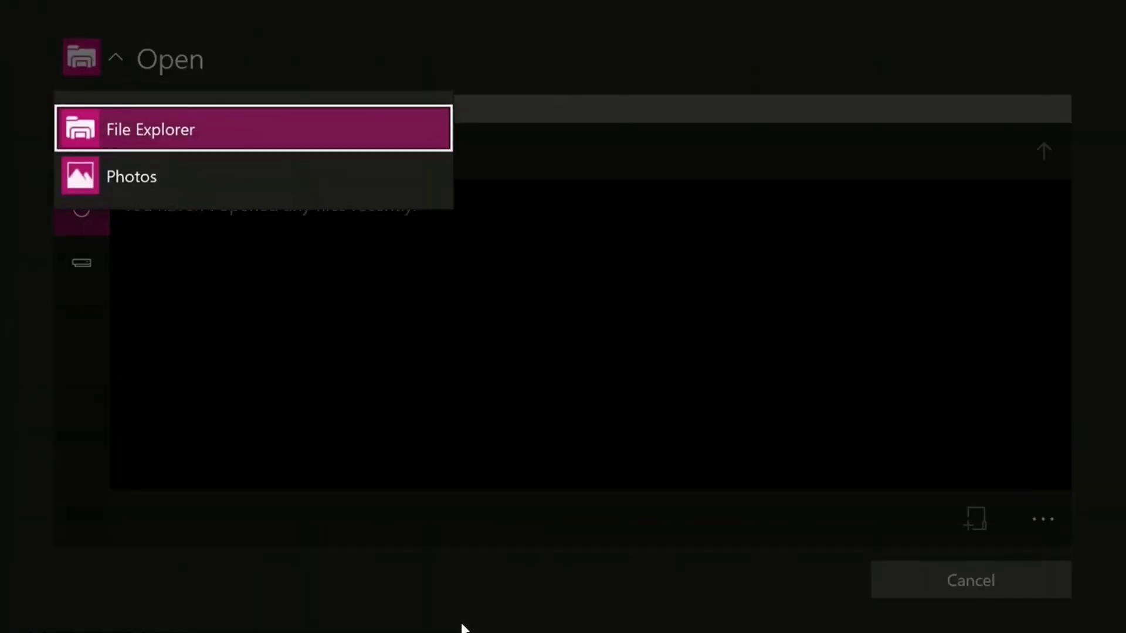
key(Down)
key(Return)
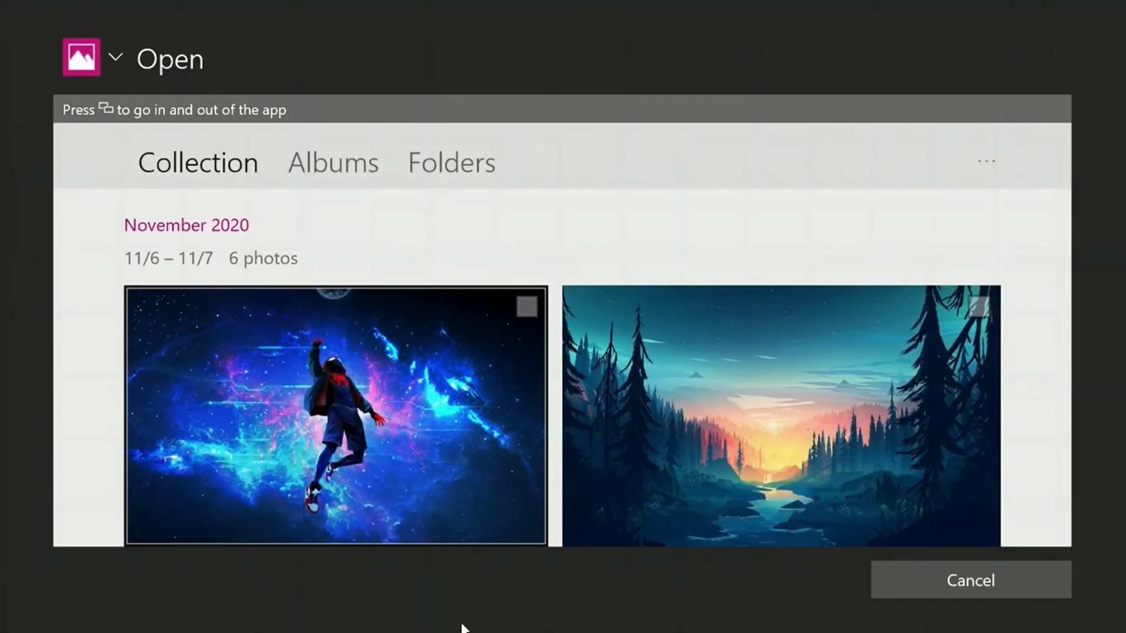
Compare the November 2020 space and forest photos and set the space image as background.
key(Down)
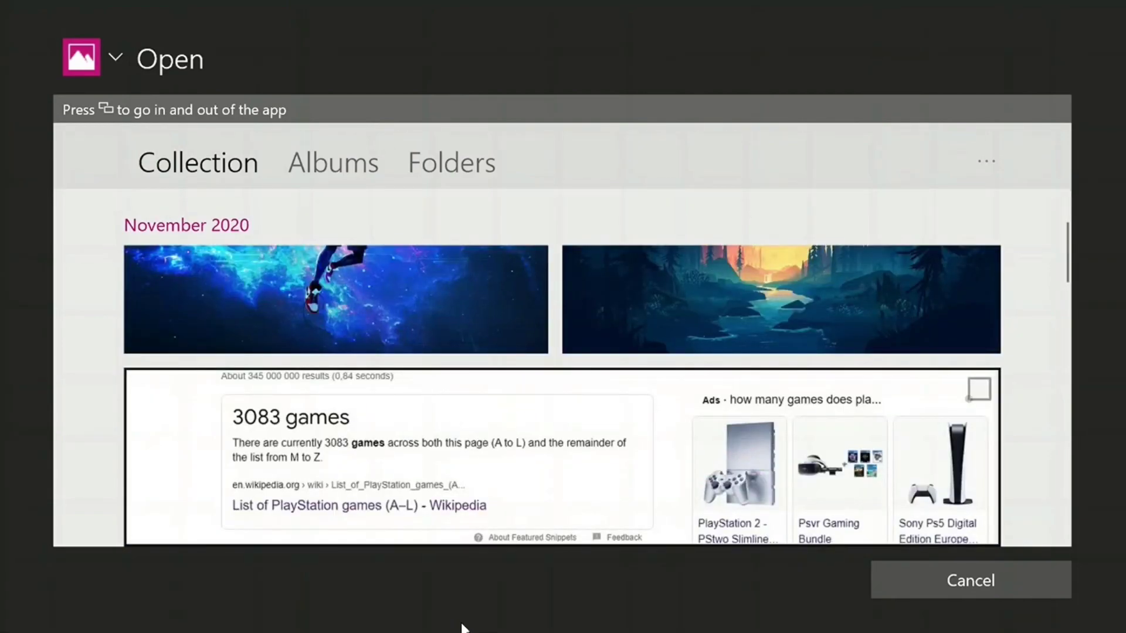
key(Up)
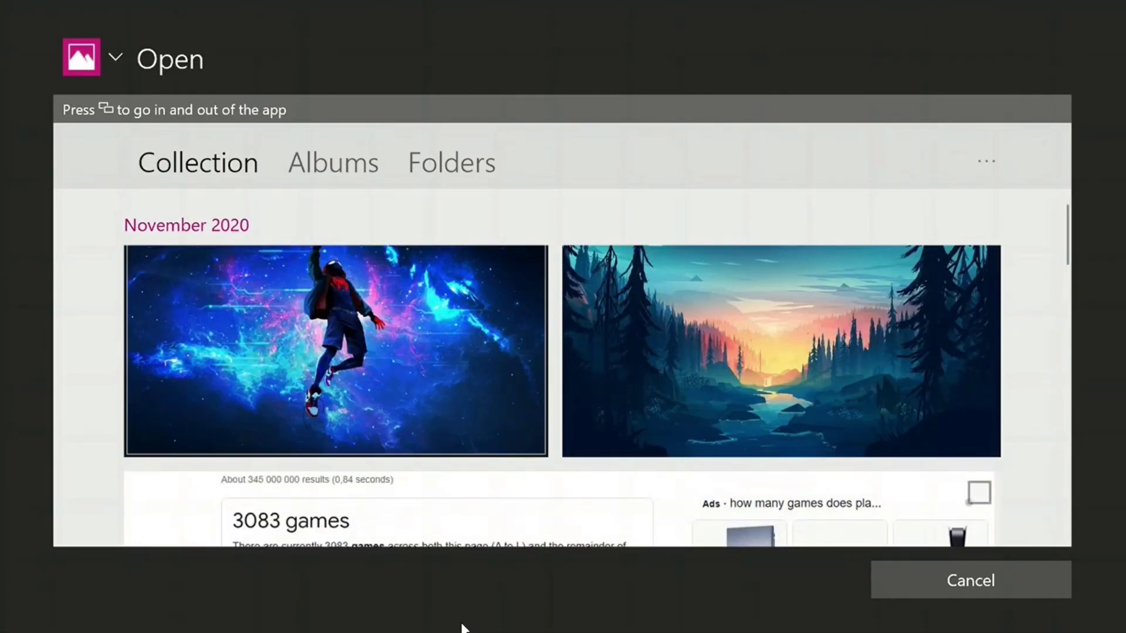
key(Up)
key(Down)
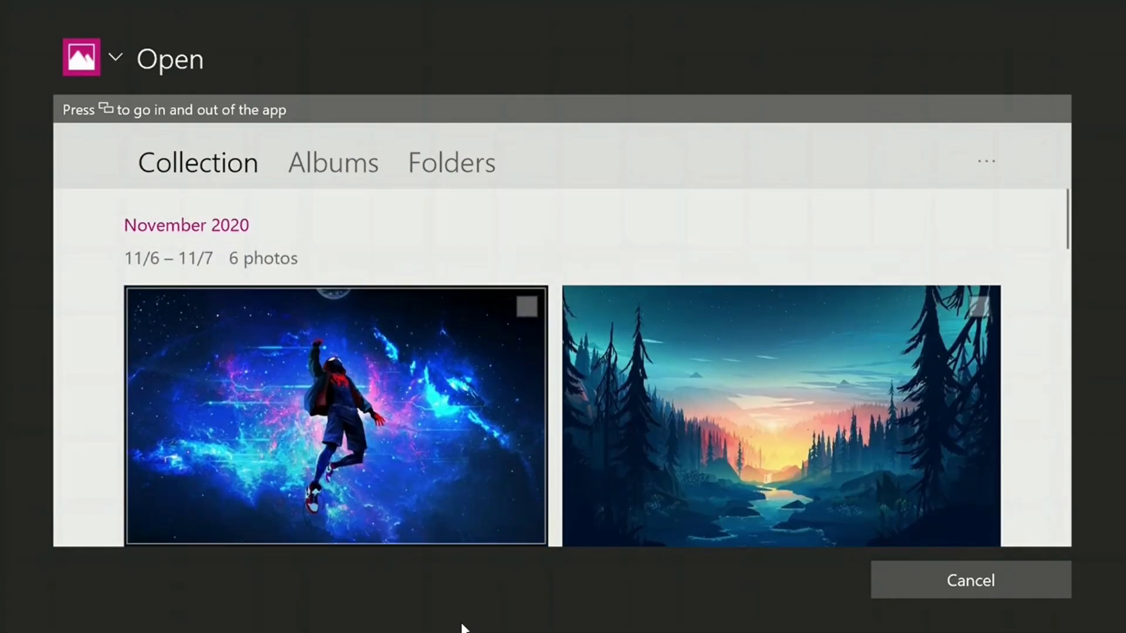
key(Right)
key(Left)
key(Right)
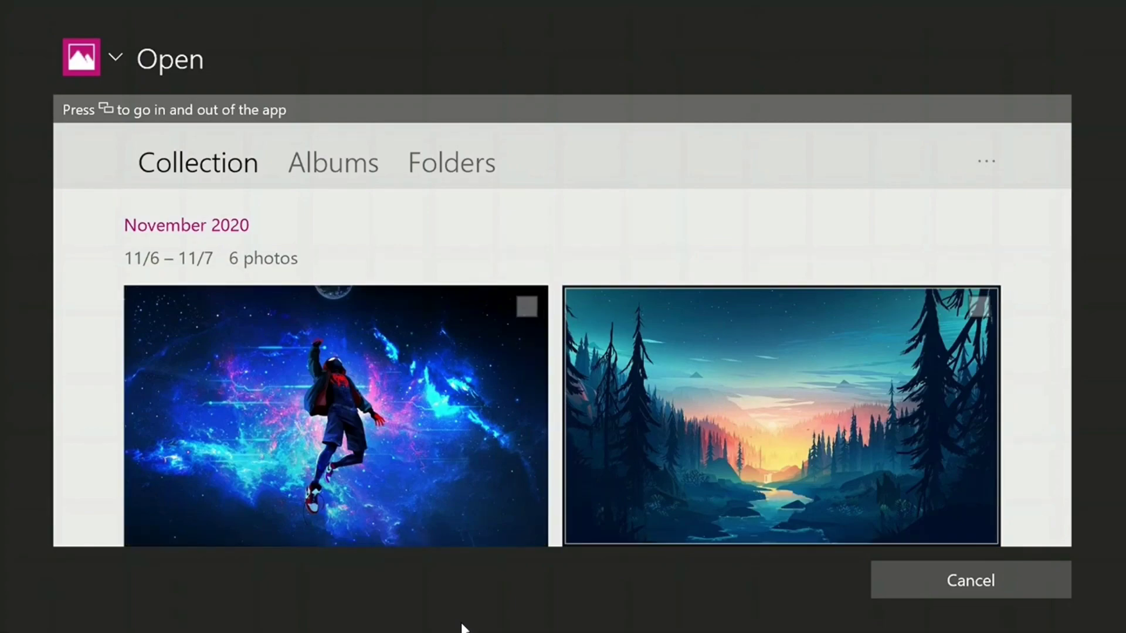
key(Left)
key(Right)
key(Left)
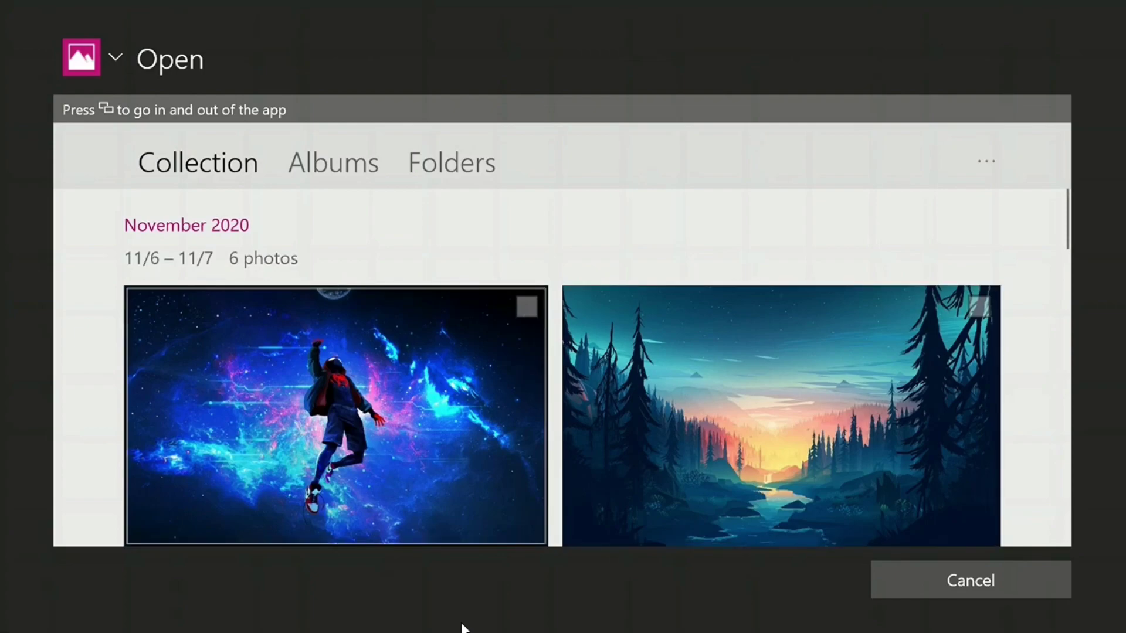
key(Escape)
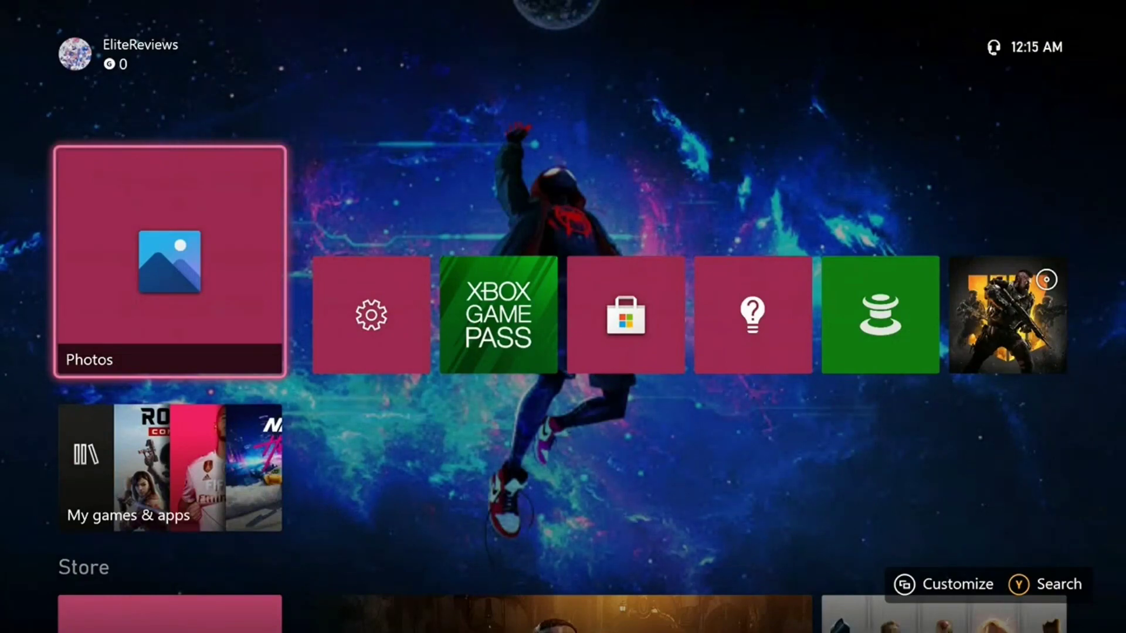
Browse the Home tiles and Store row, ending on the Store tile.
key(Right)
key(Right)
key(Right)
key(Right)
key(Right)
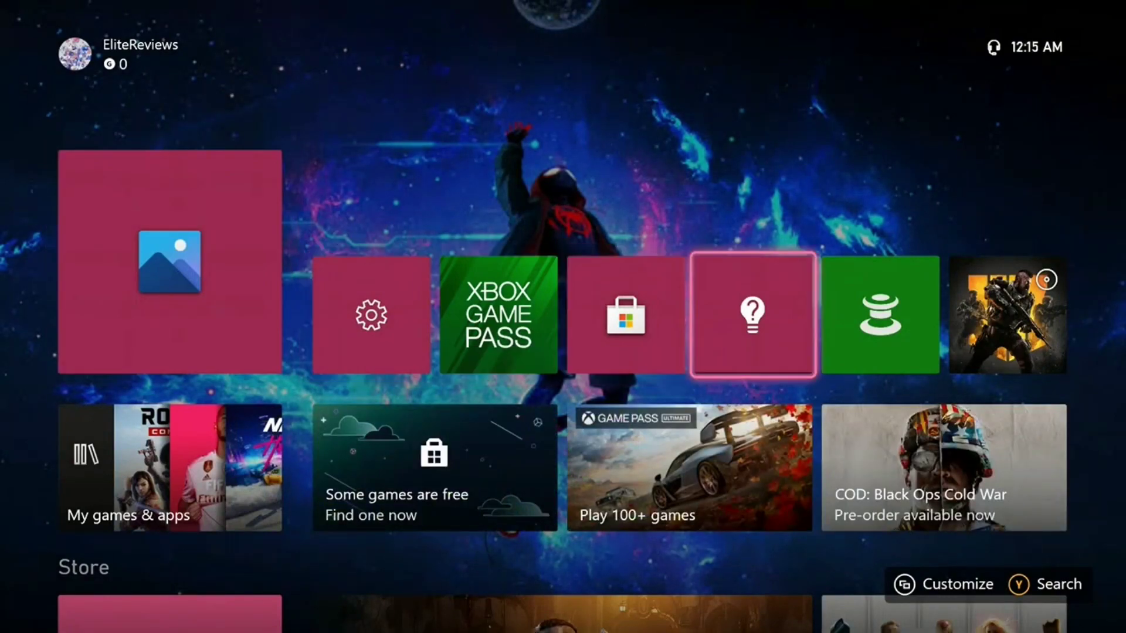
key(Left)
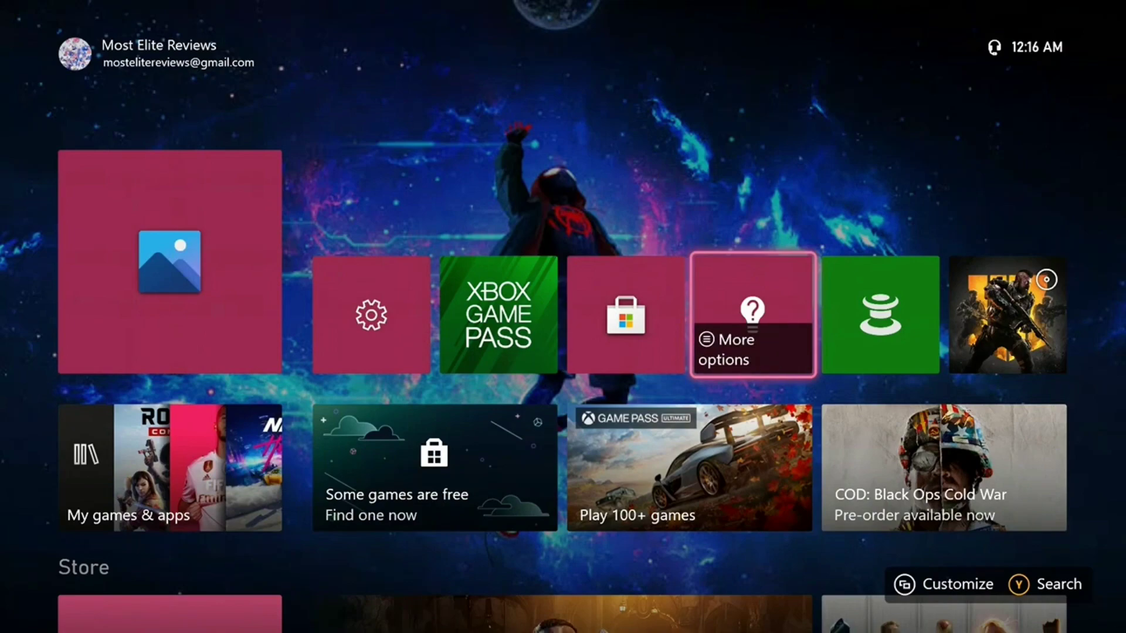
key(Left)
key(Left)
key(Left)
key(Left)
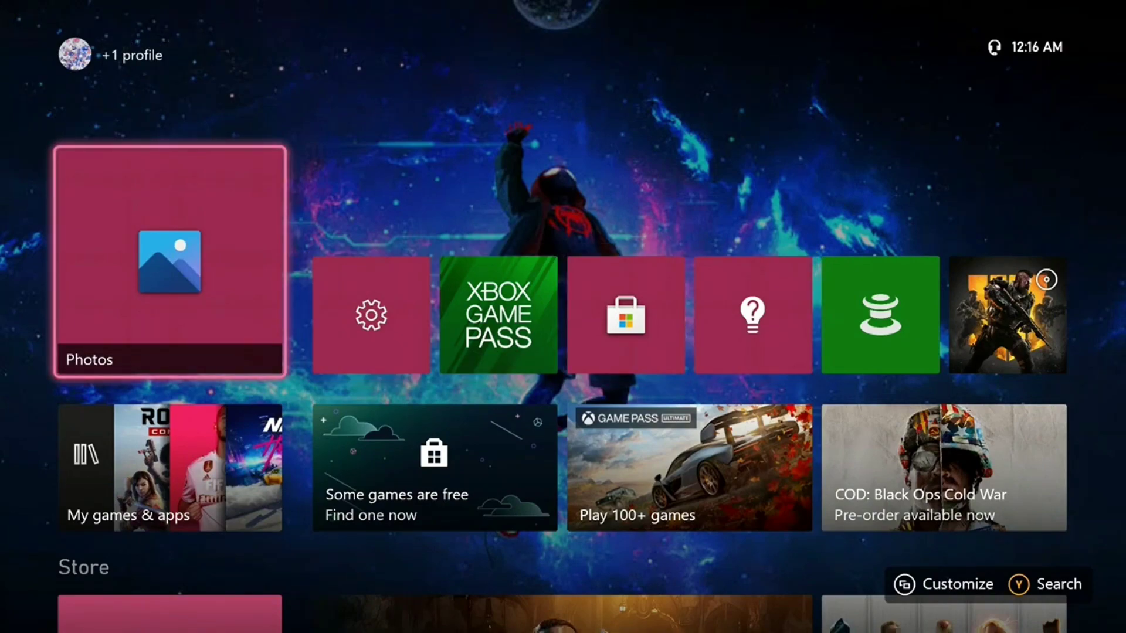
key(Down)
key(Down)
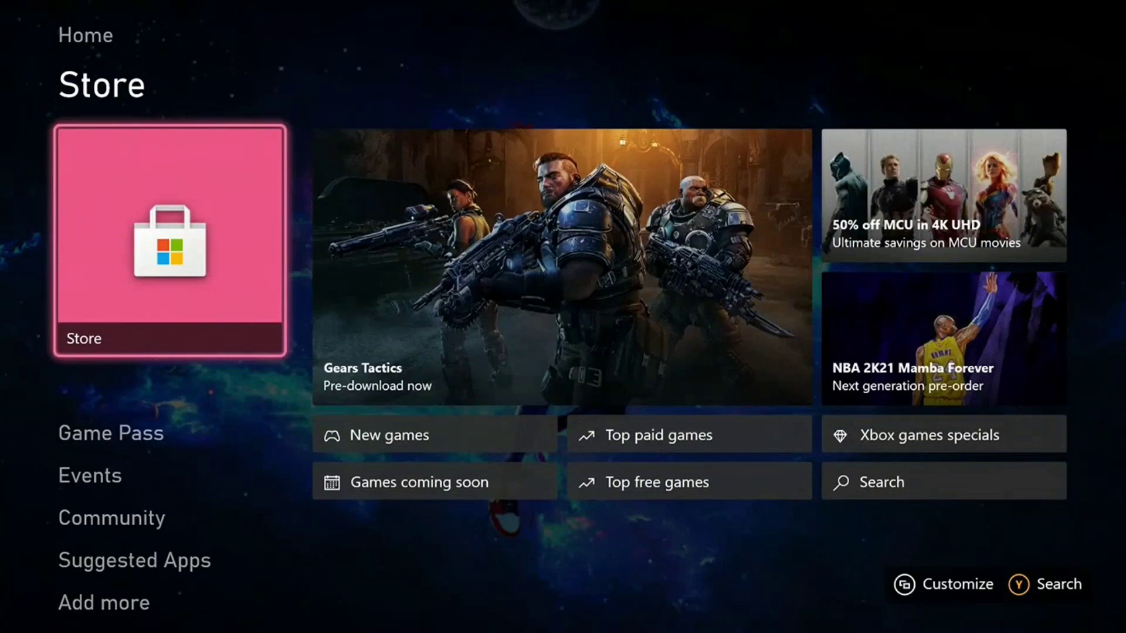
key(Up)
key(Up)
key(Right)
key(Right)
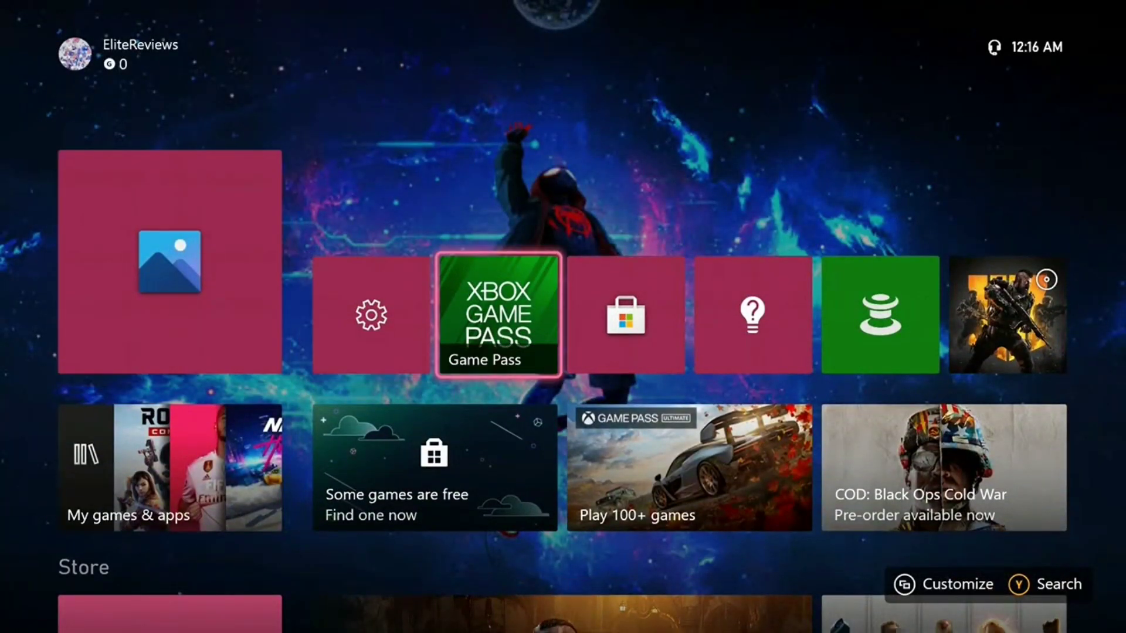
key(Right)
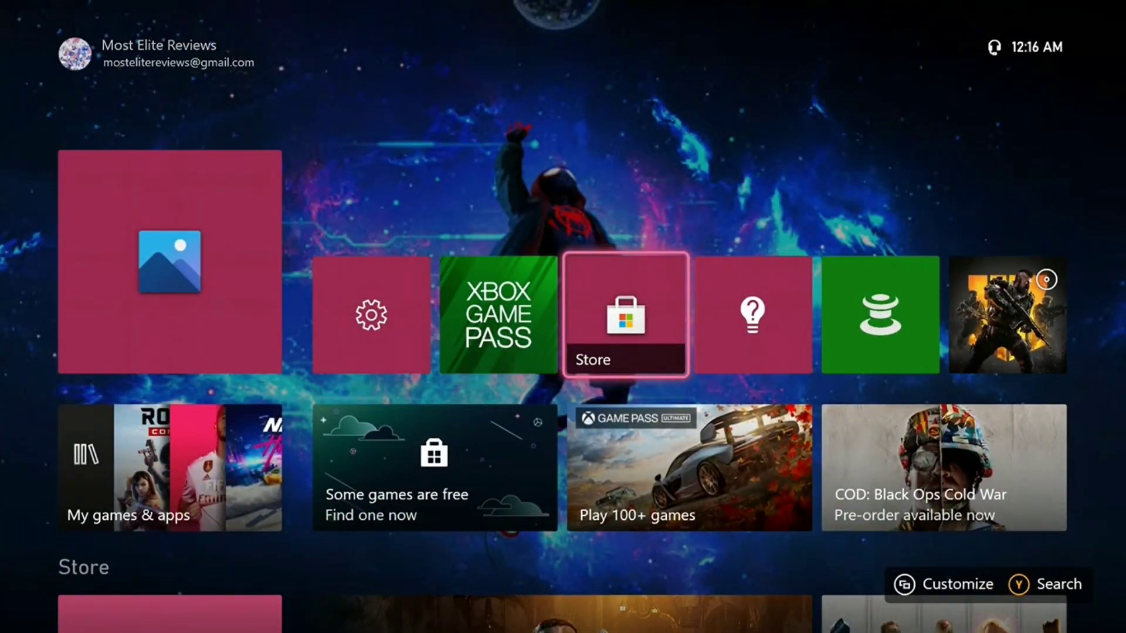
From the guide's Profile & system, open My profile > Customize profile.
key(super)
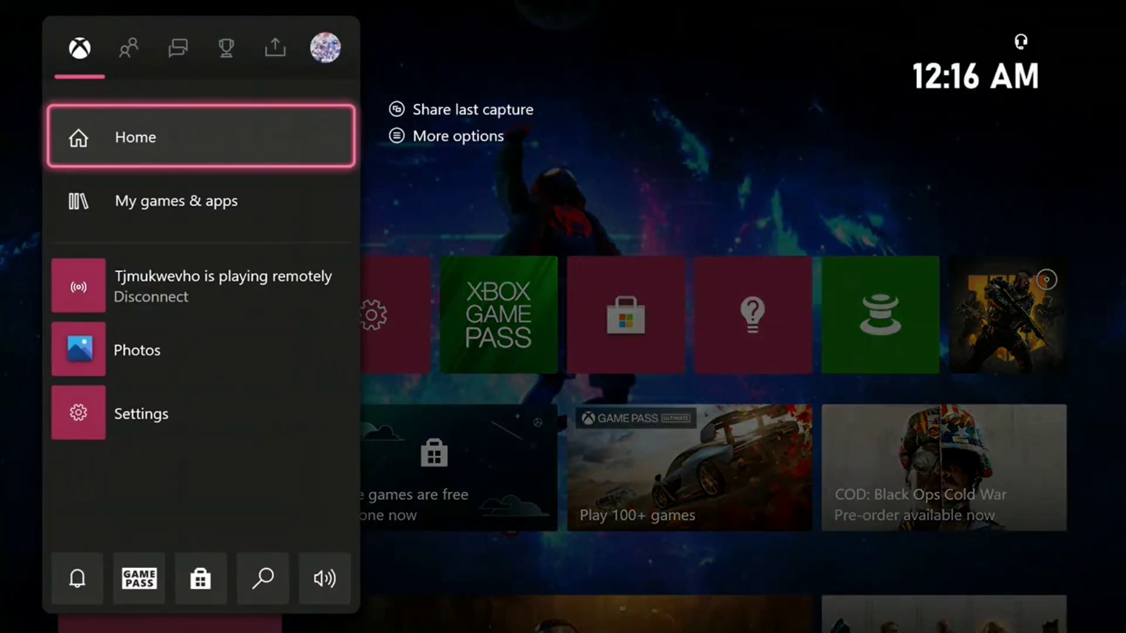
key(Right)
key(Right)
key(Right)
key(Right)
key(Right)
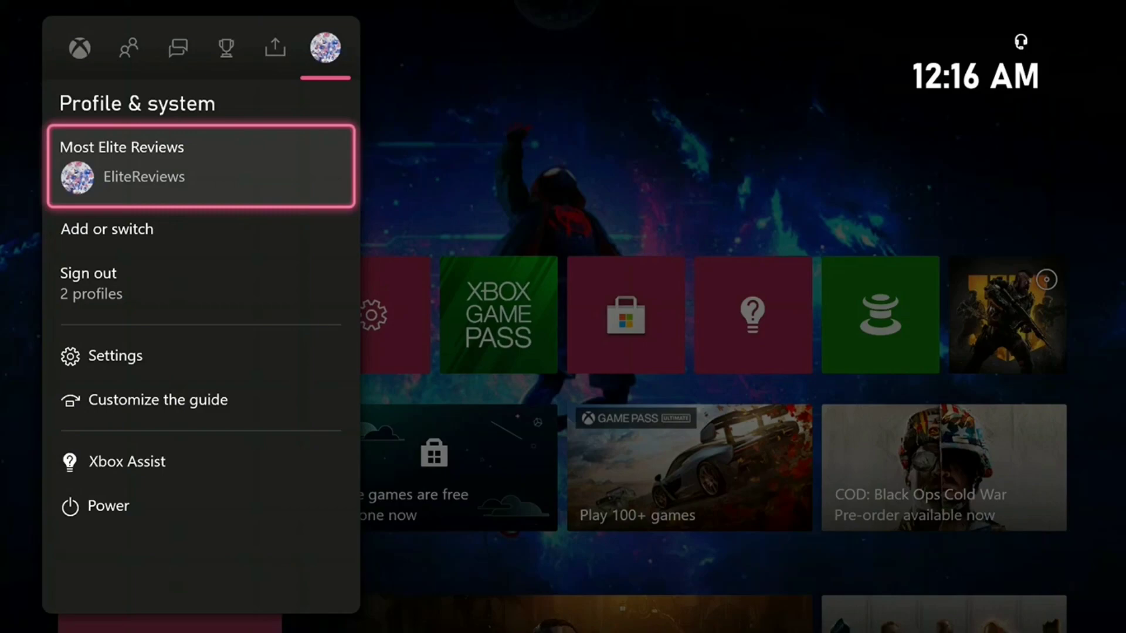
key(Return)
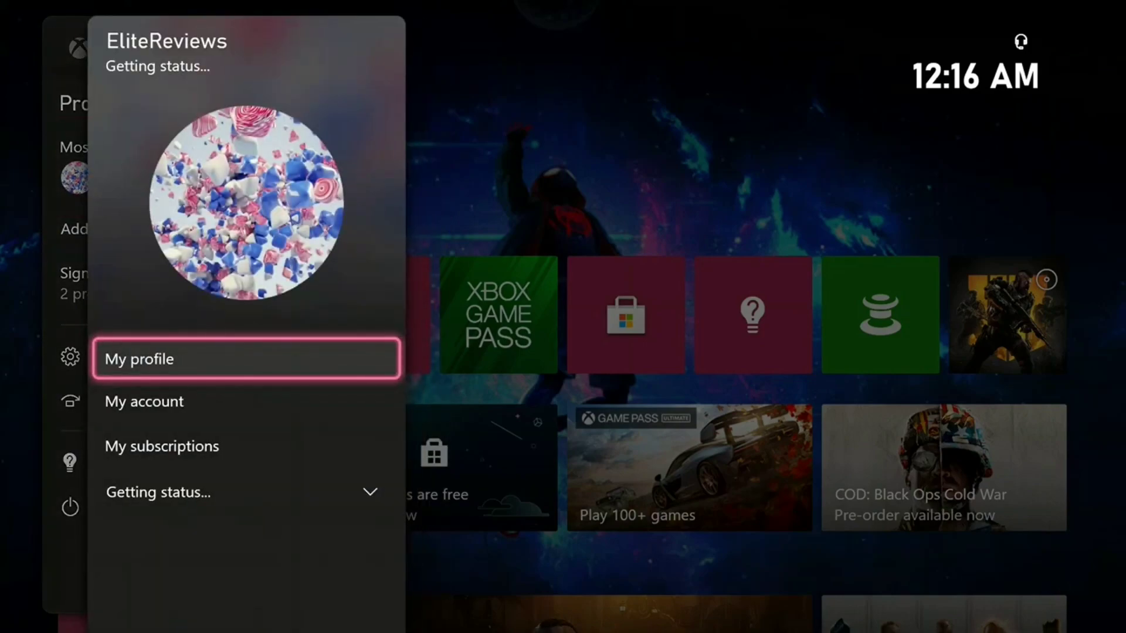
key(Down)
key(Up)
key(Return)
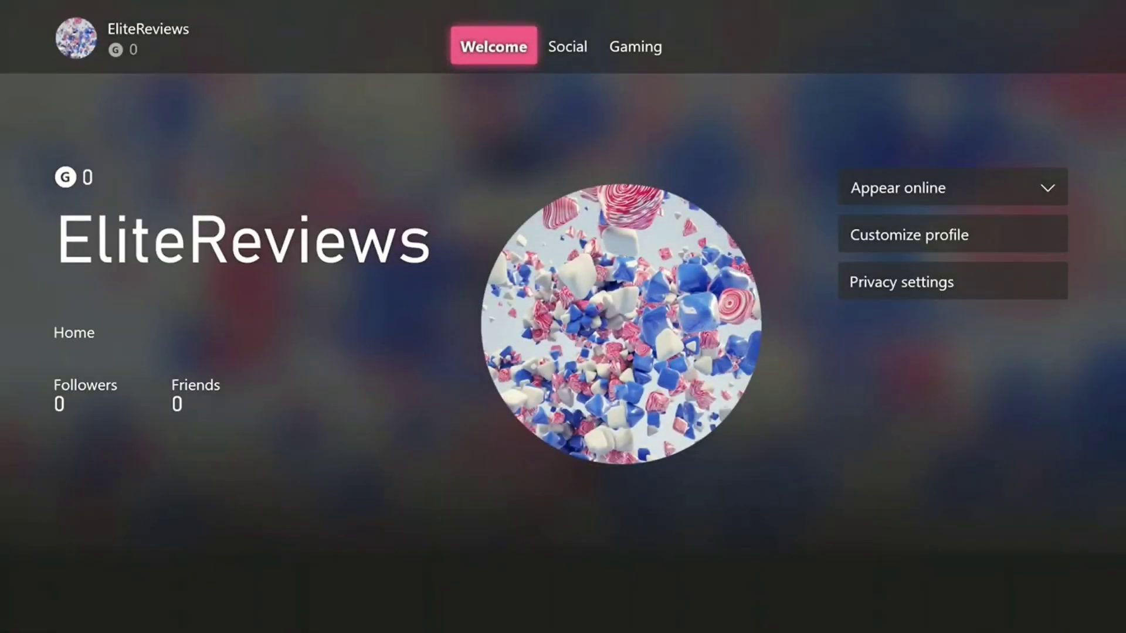
key(Down)
key(Down)
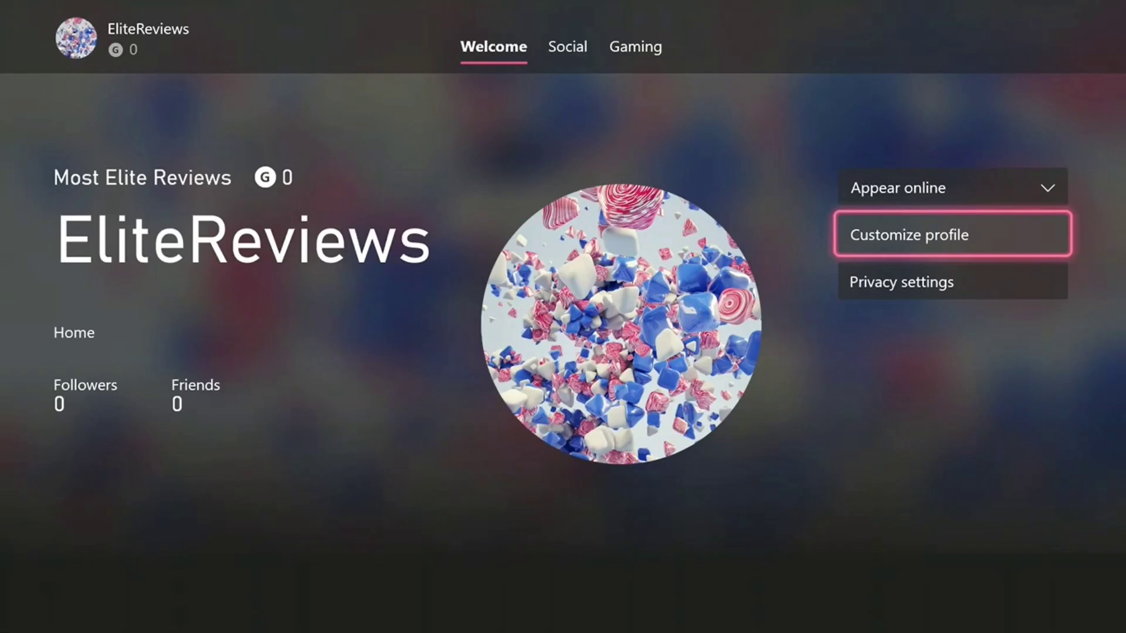
key(Return)
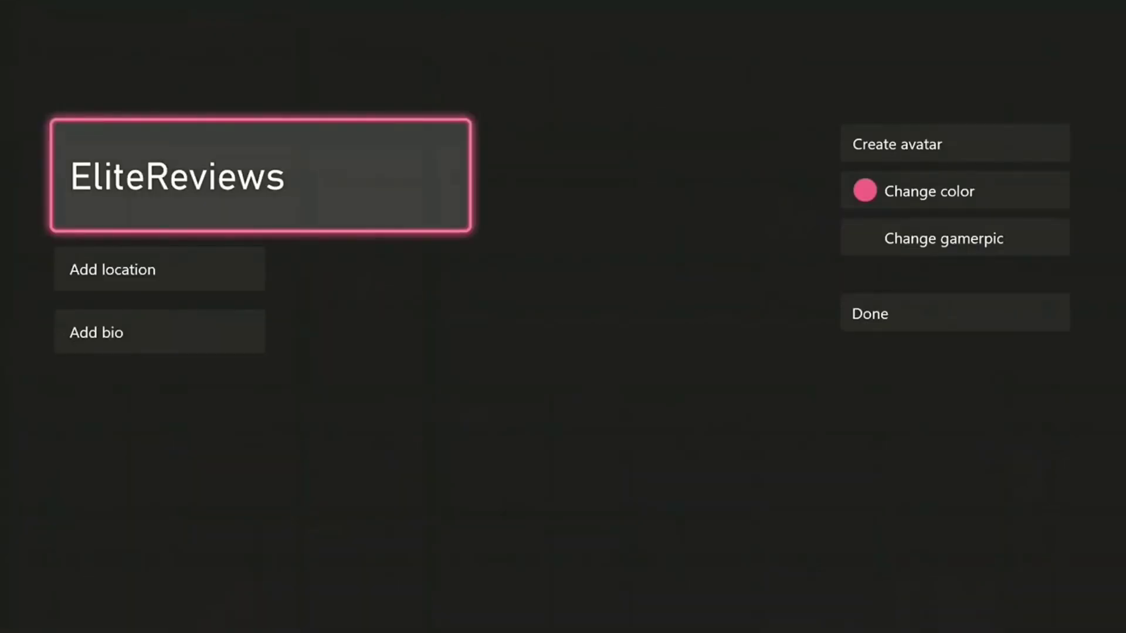
Set the profile location to Los Angeles and the bio to 'Dope gamer'.
key(Down)
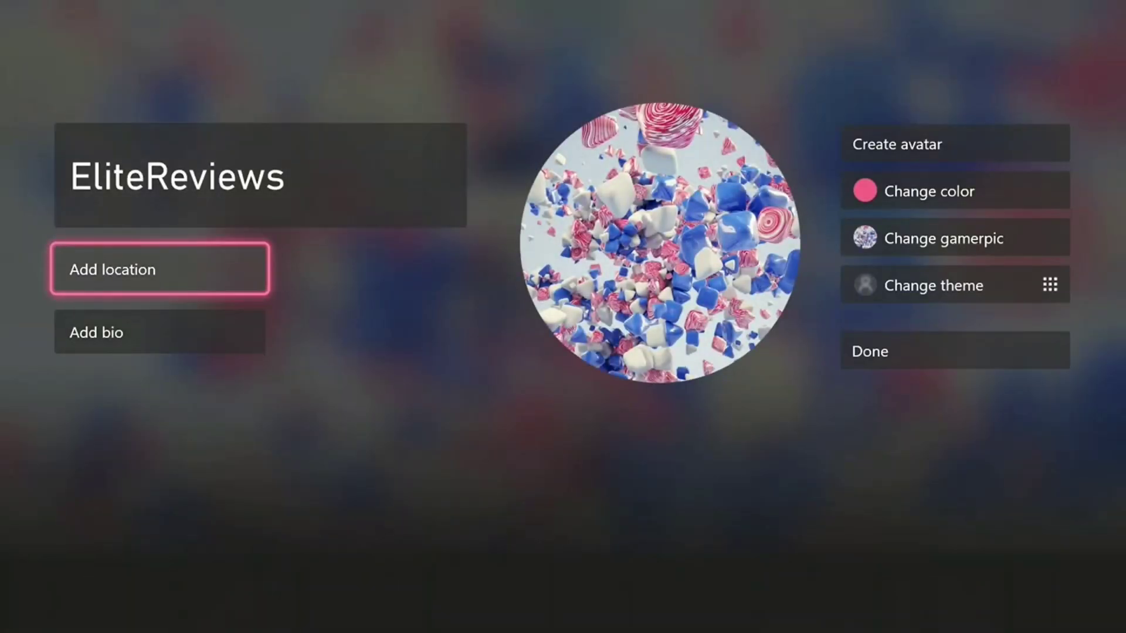
key(Down)
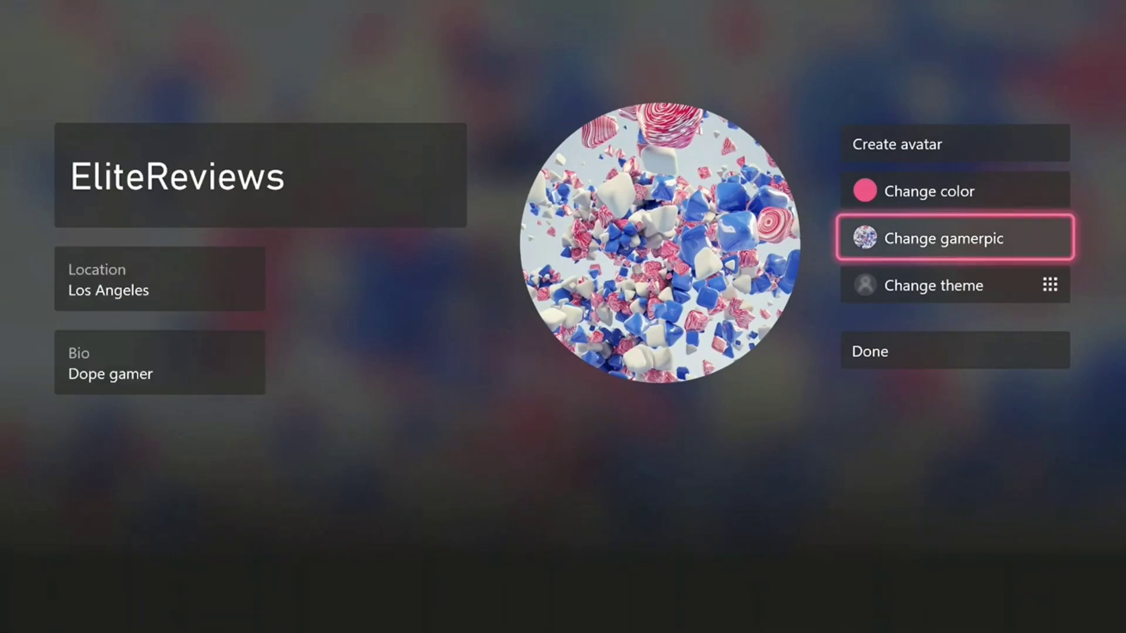
key(Up)
key(Up)
key(Down)
key(Down)
key(Down)
Browse the gamerpic grid and choose the white-haired character with goggles.
key(Up)
key(Return)
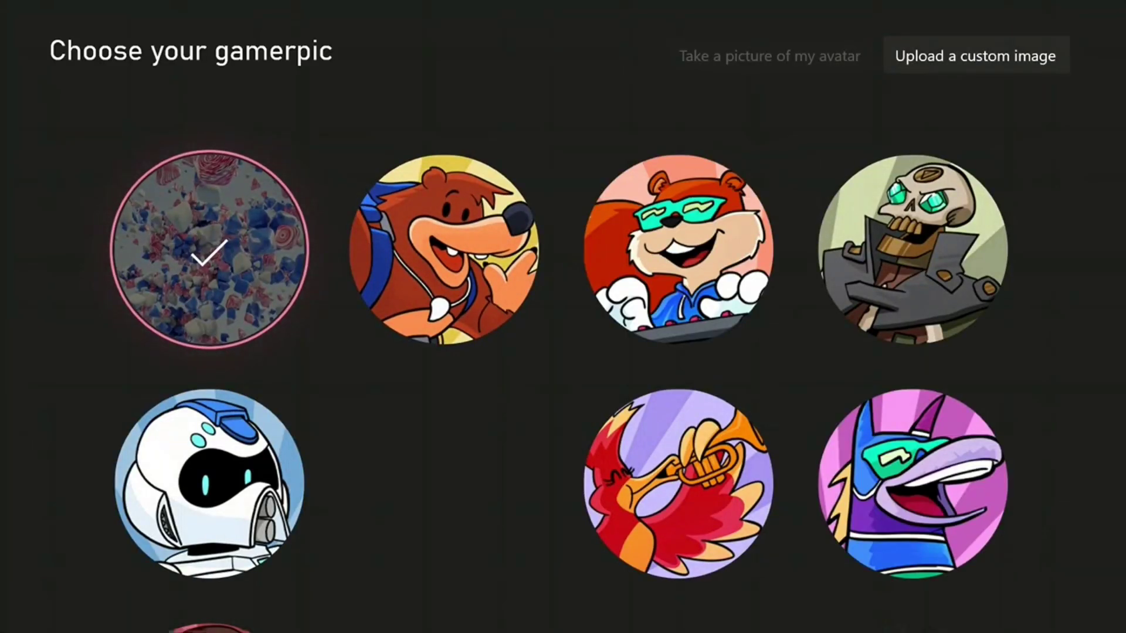
key(Right)
key(Right)
key(Right)
key(Down)
key(Down)
key(Left)
key(Left)
key(Down)
key(Down)
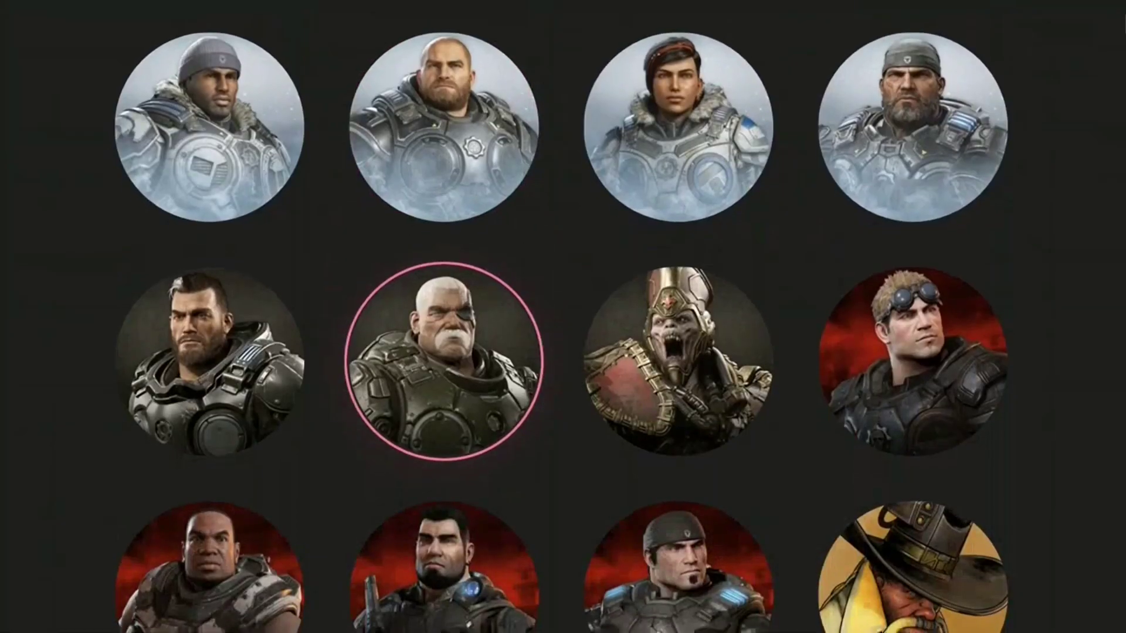
key(Left)
key(Right)
key(Right)
key(Right)
key(Down)
key(Down)
key(Down)
key(Left)
key(Left)
key(Left)
key(Down)
key(Down)
key(Up)
key(Up)
key(Right)
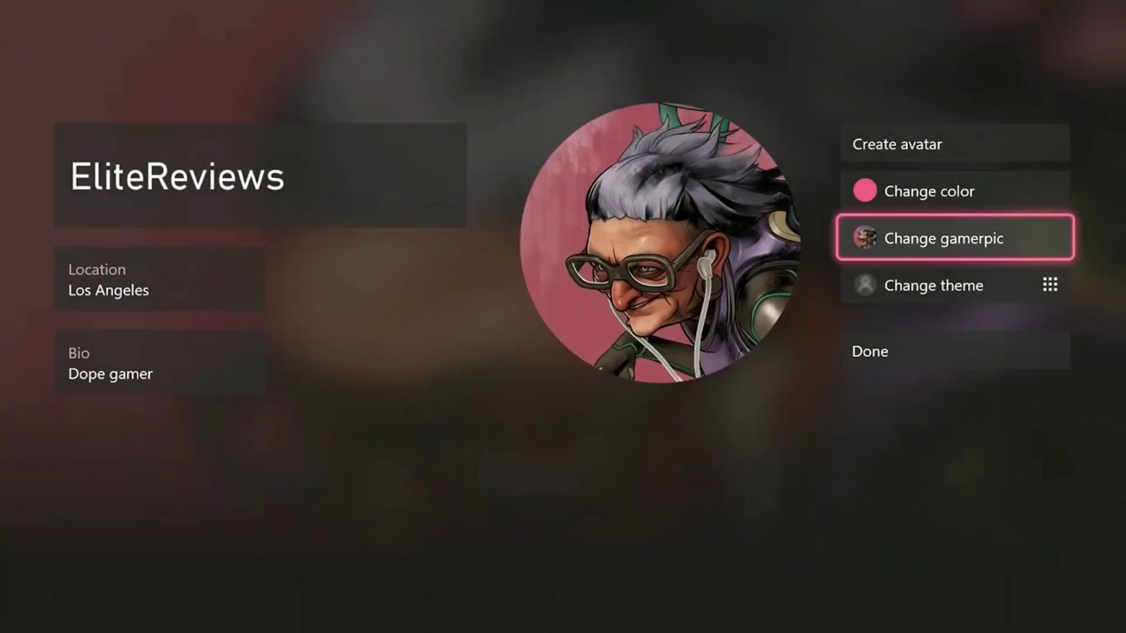
Return to the Change gamerpic option and reopen the gamerpic choices.
key(Left)
key(Right)
key(Left)
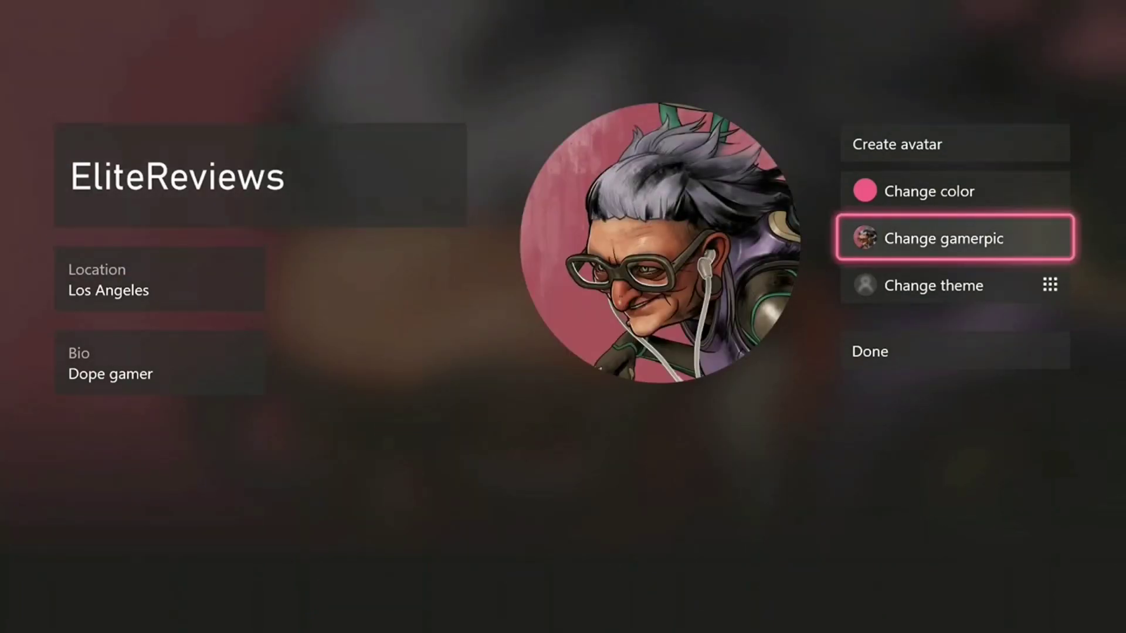
key(Up)
key(Down)
key(Return)
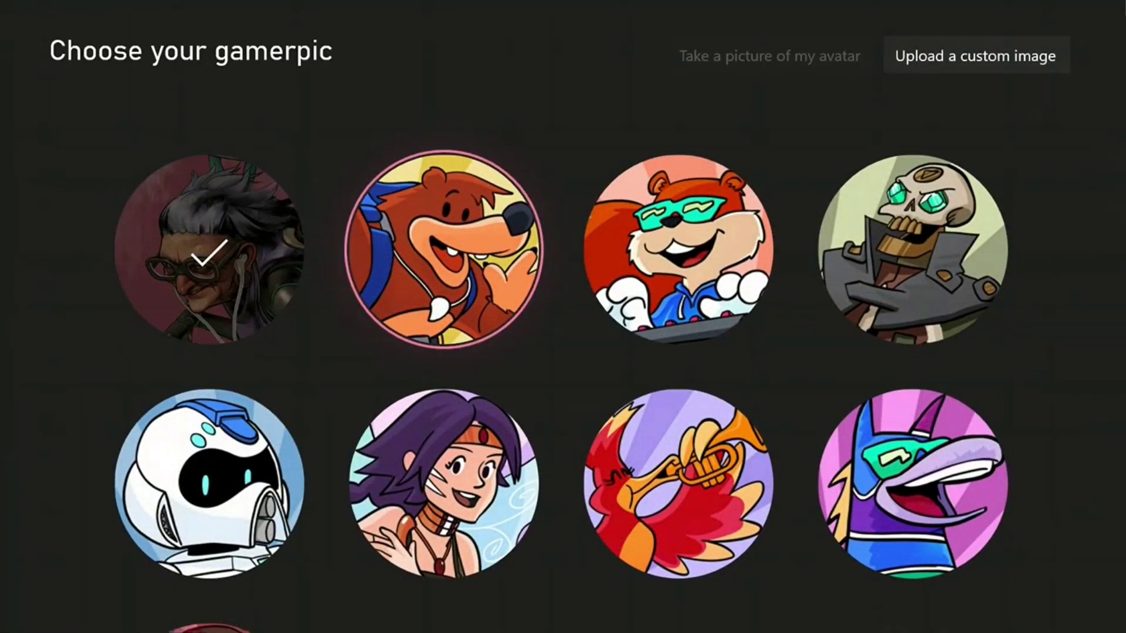
Start a custom gamerpic upload and browse the OneDrive picture folder.
key(Return)
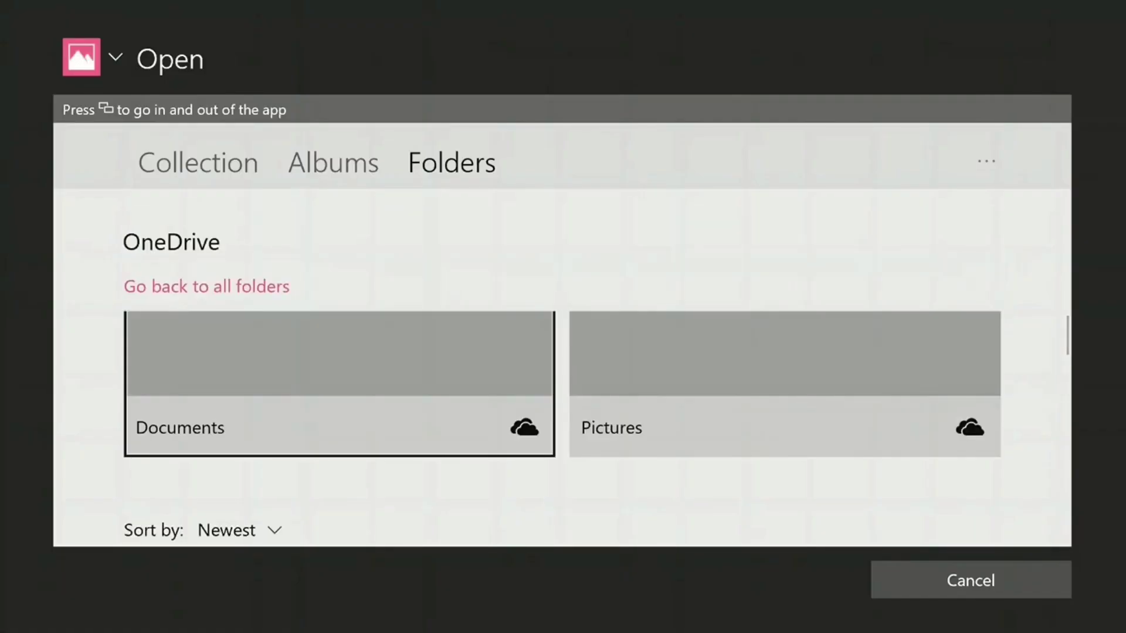
key(Return)
key(Return)
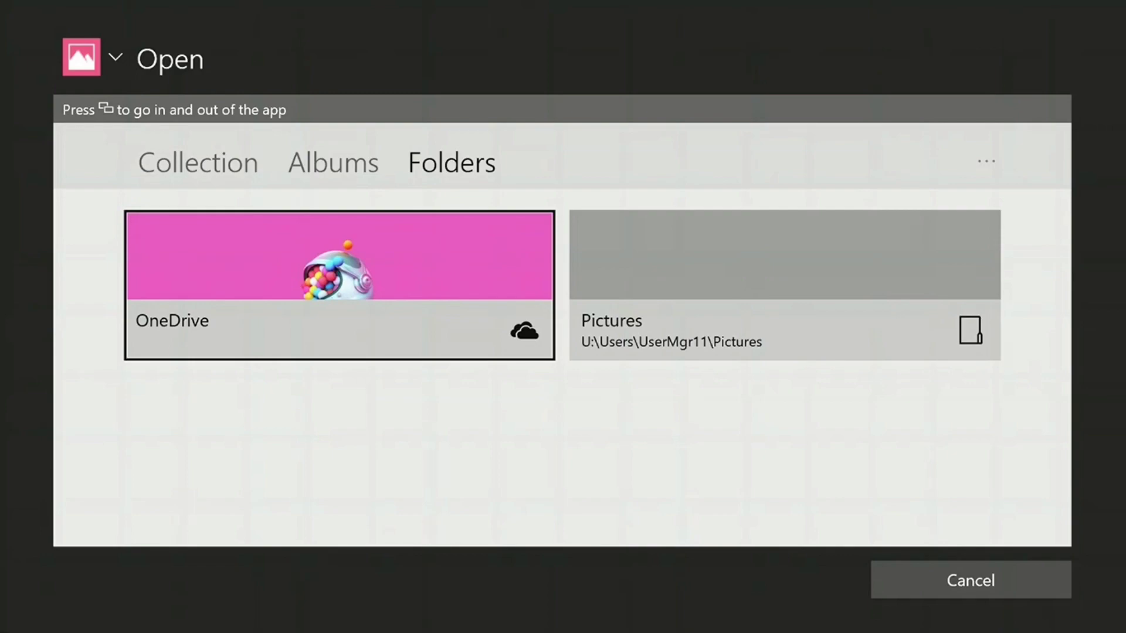
key(Return)
key(Return)
key(Down)
key(Down)
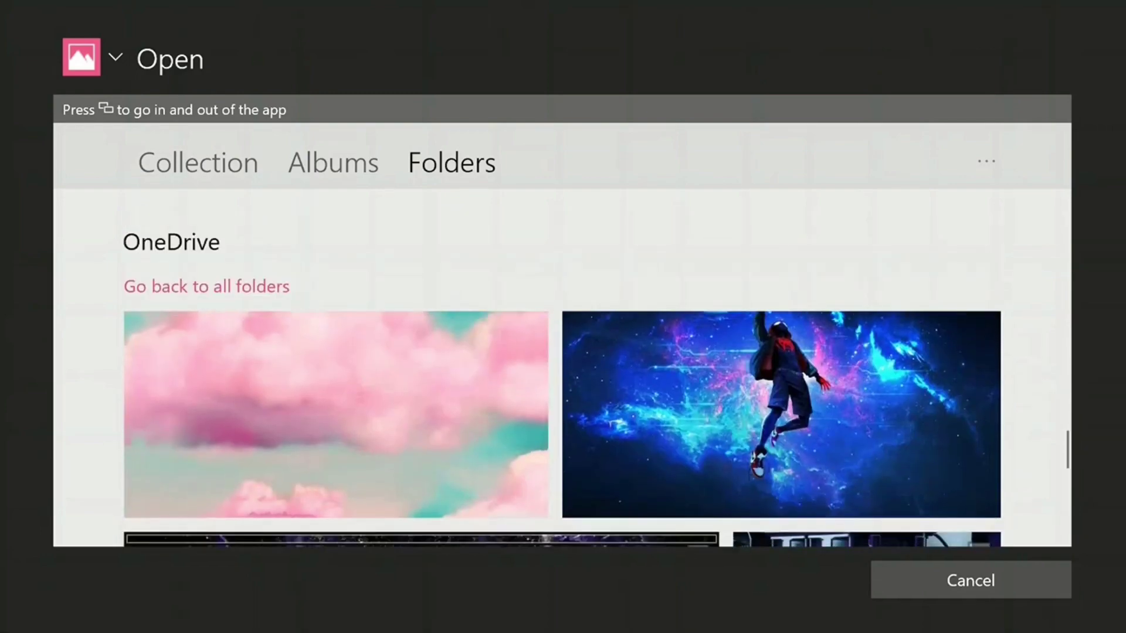
key(Down)
key(Down)
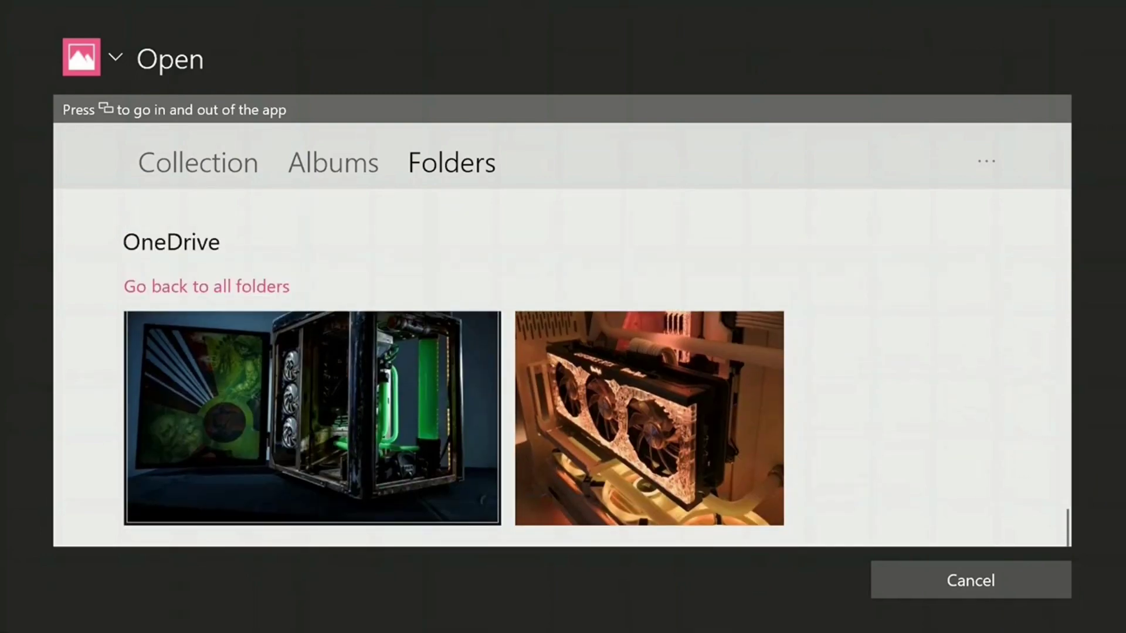
key(Up)
Select the orange-lit graphics card photo, loading it into Edit your picture.
key(Down)
key(Down)
key(Down)
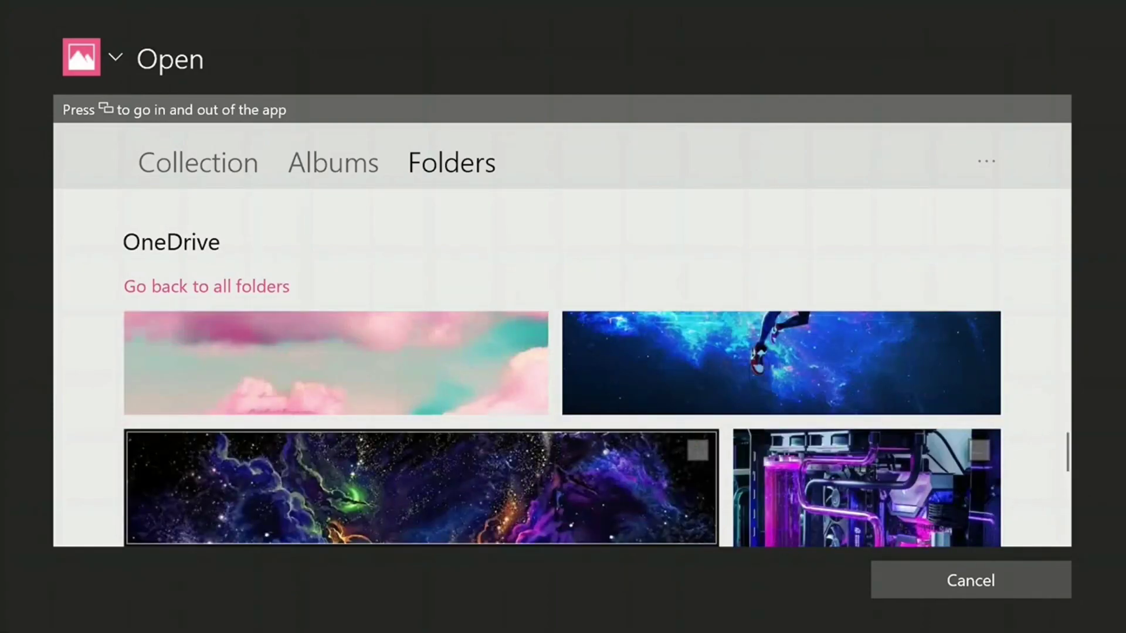
key(Up)
key(Up)
key(Return)
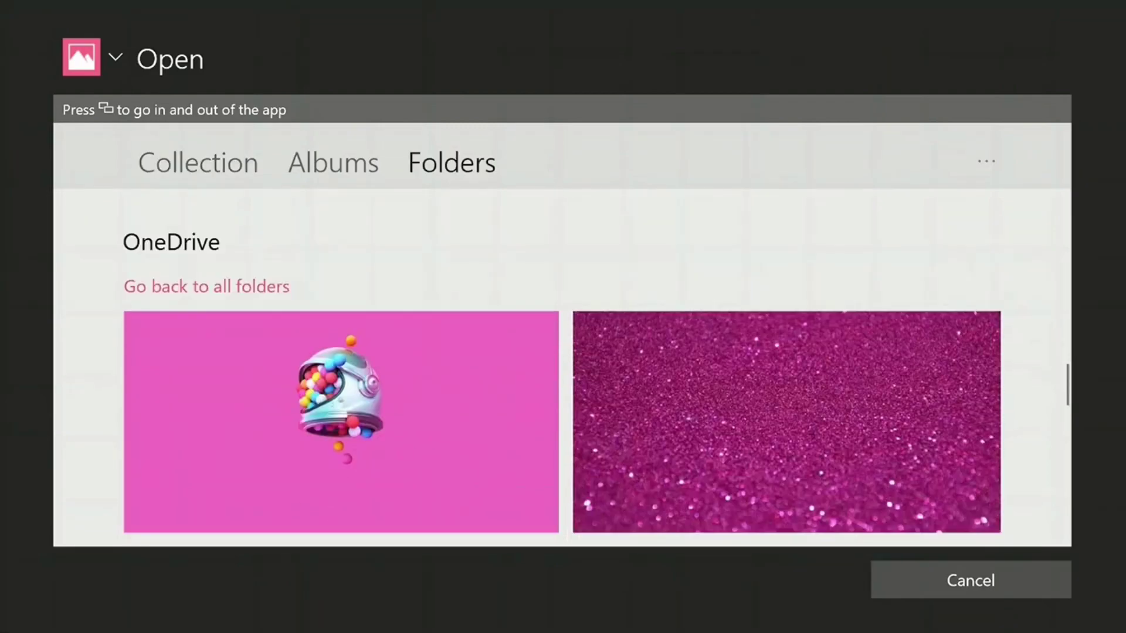
key(Down)
key(Down)
key(Down)
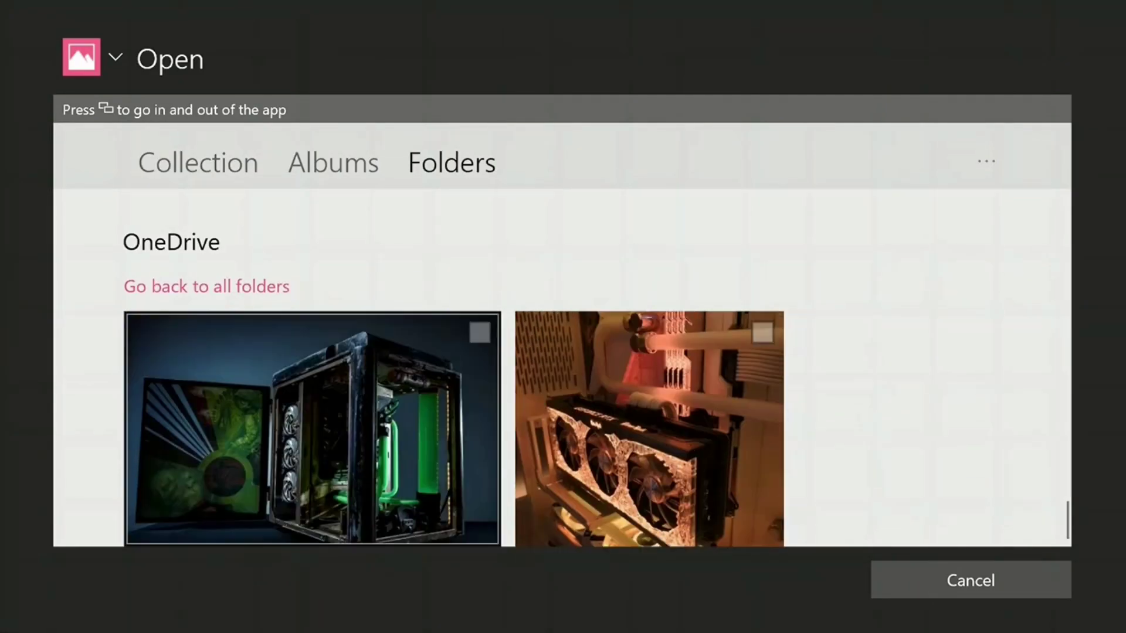
key(Right)
key(Return)
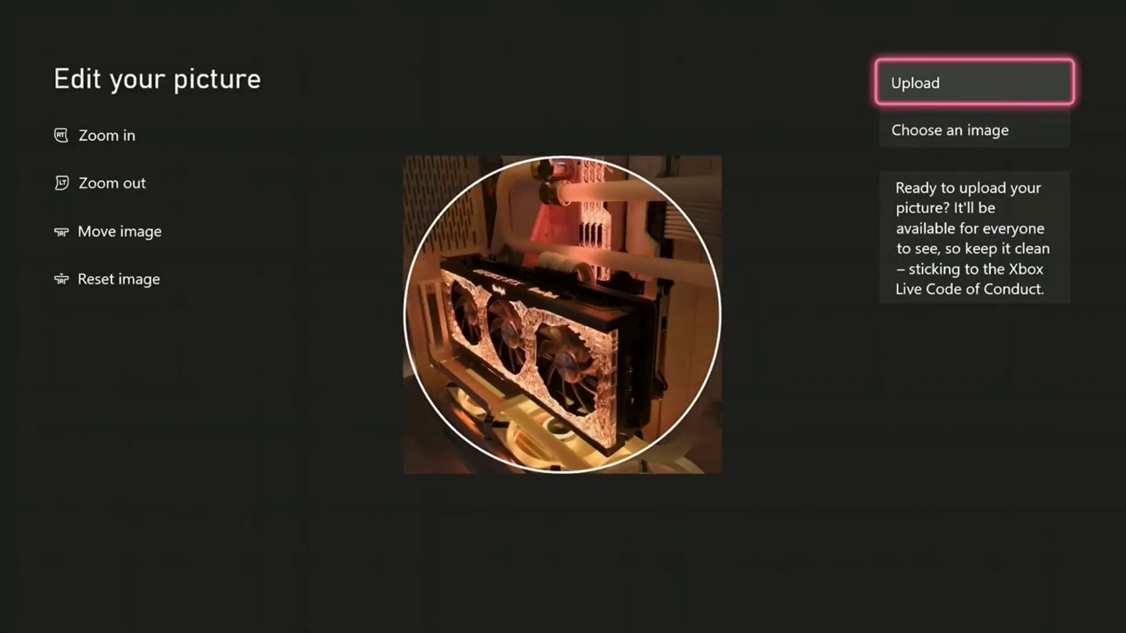
Upload the graphics card gamerpic and dismiss the success message with Ok.
key(Return)
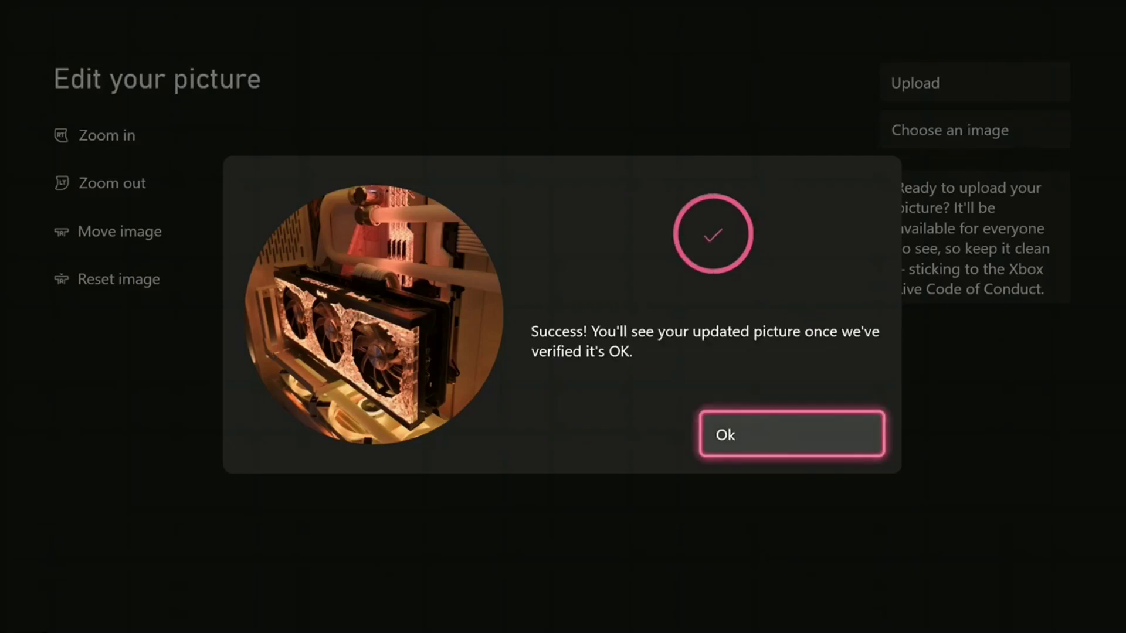
key(Return)
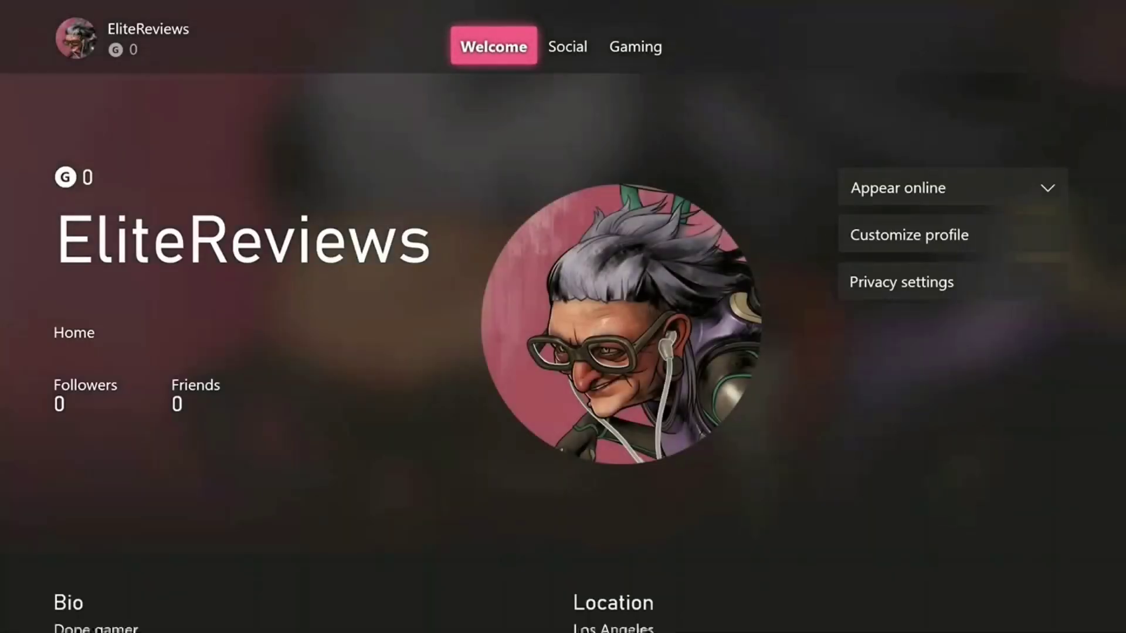
Browse between the profile's Welcome and Social tabs and its profile options.
key(Right)
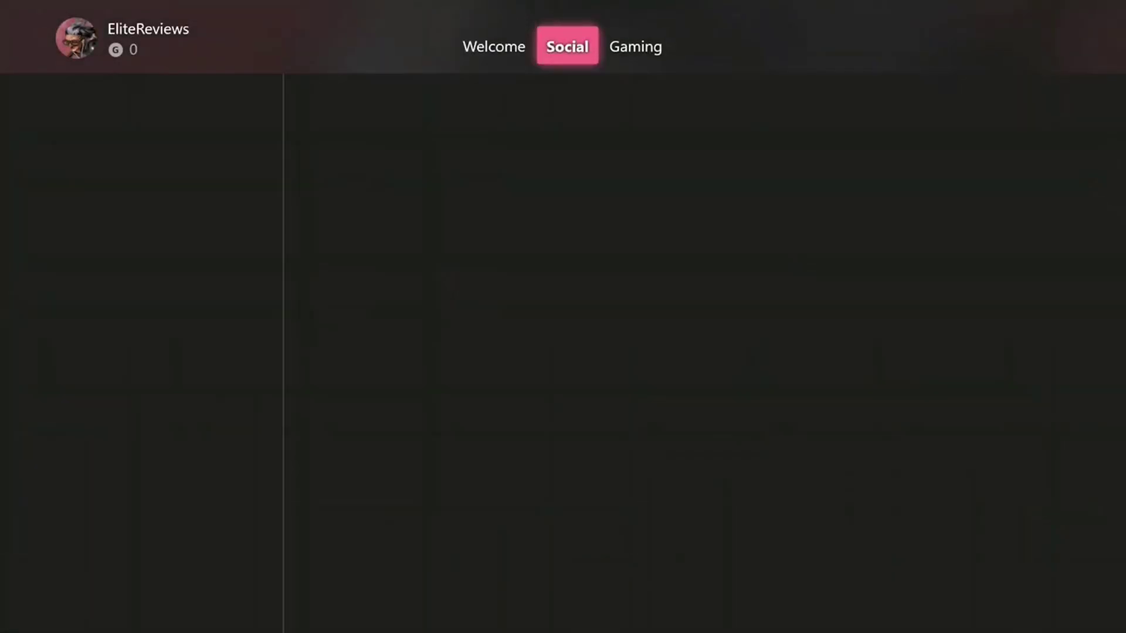
key(Left)
key(Down)
key(Down)
key(Down)
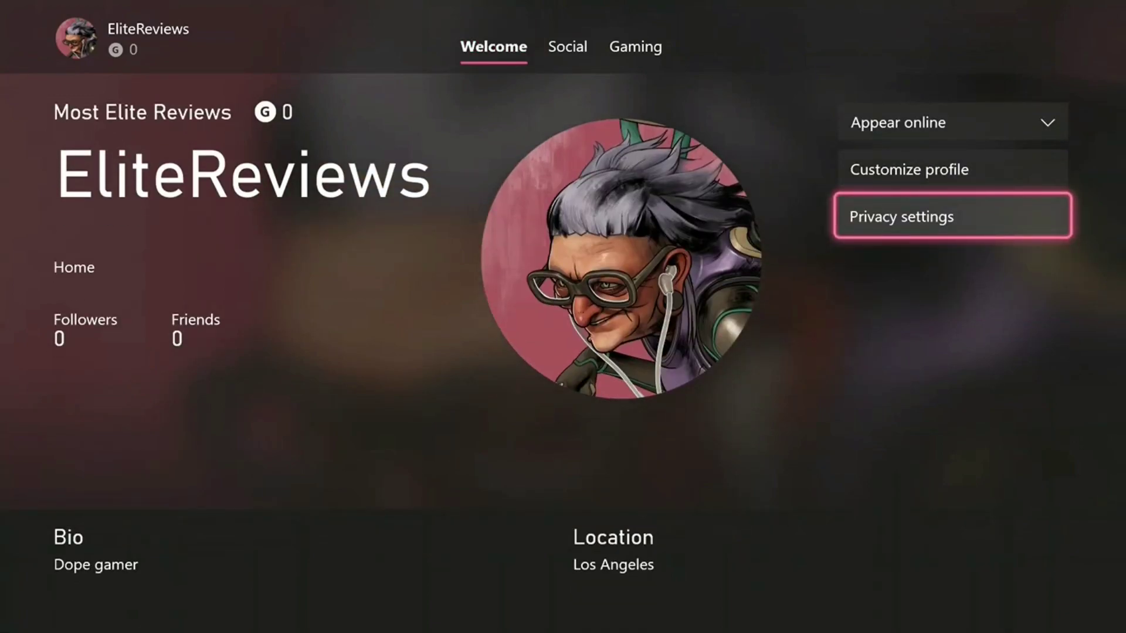
key(Up)
key(Up)
key(Up)
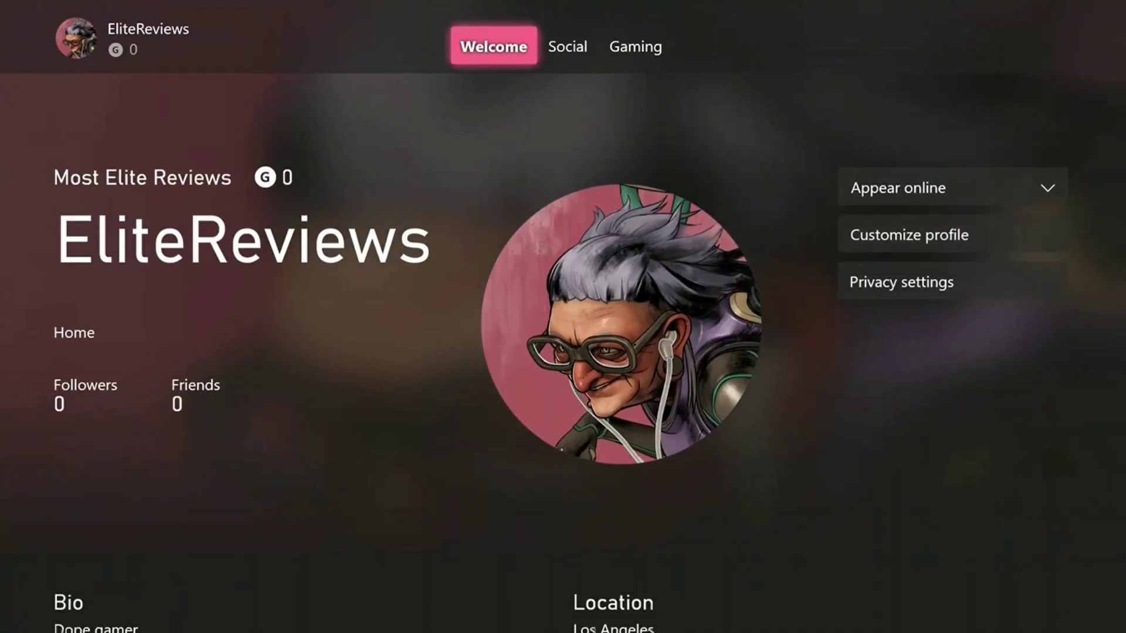
key(Right)
key(Left)
key(Down)
key(Down)
key(Down)
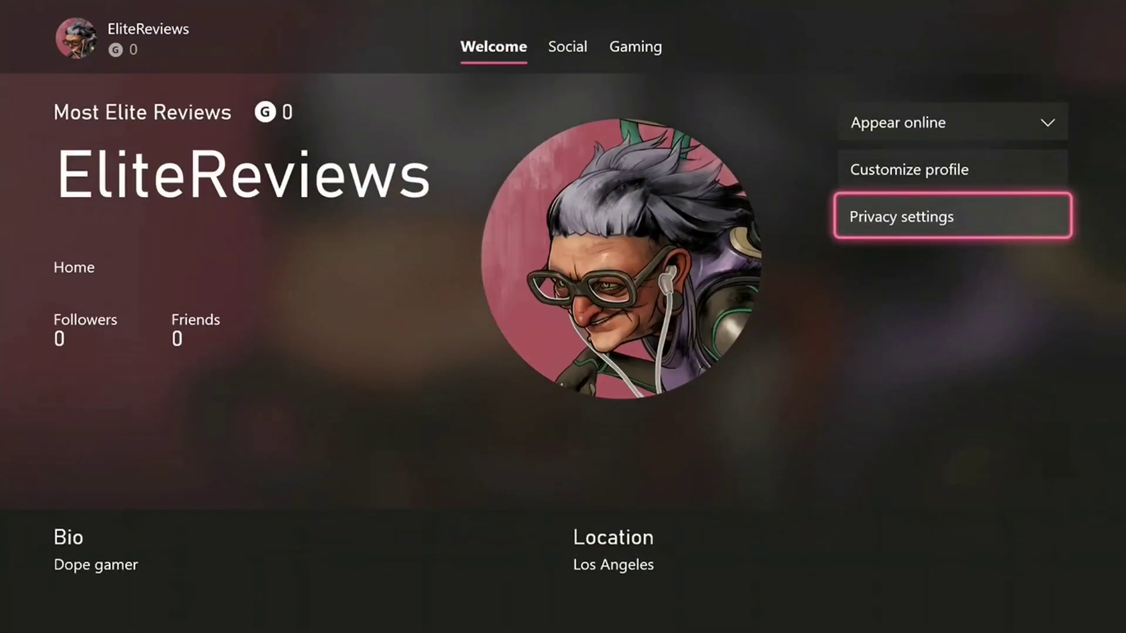
key(Up)
key(Up)
key(Up)
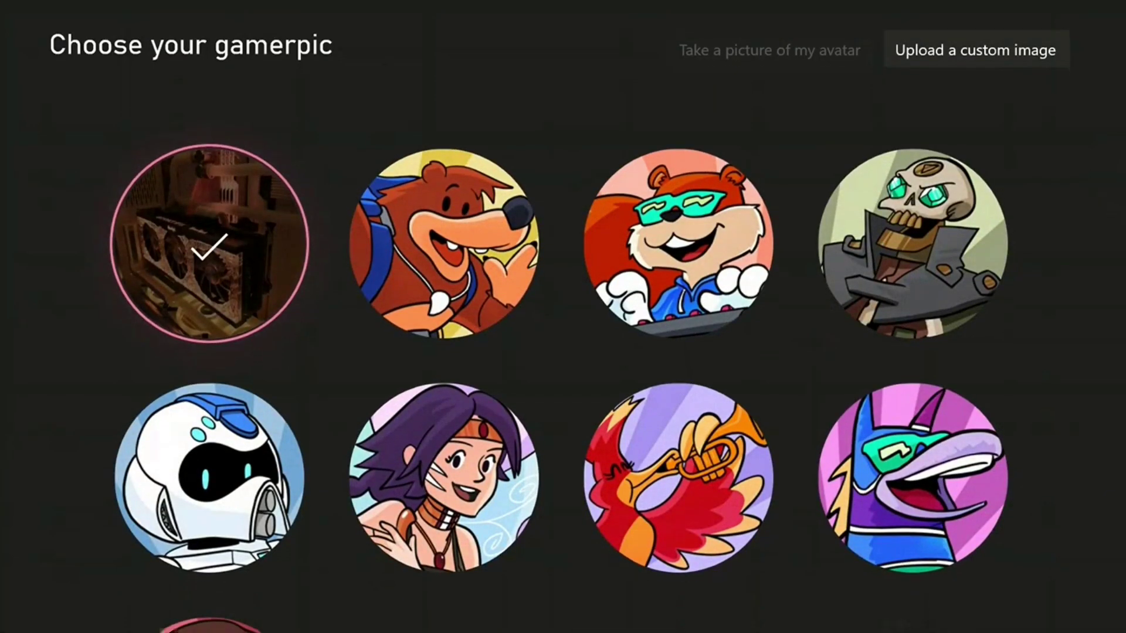
Review the gamerpic choices, keep the graphics card photo, and back out to Home.
key(Down)
key(Right)
key(Left)
key(Escape)
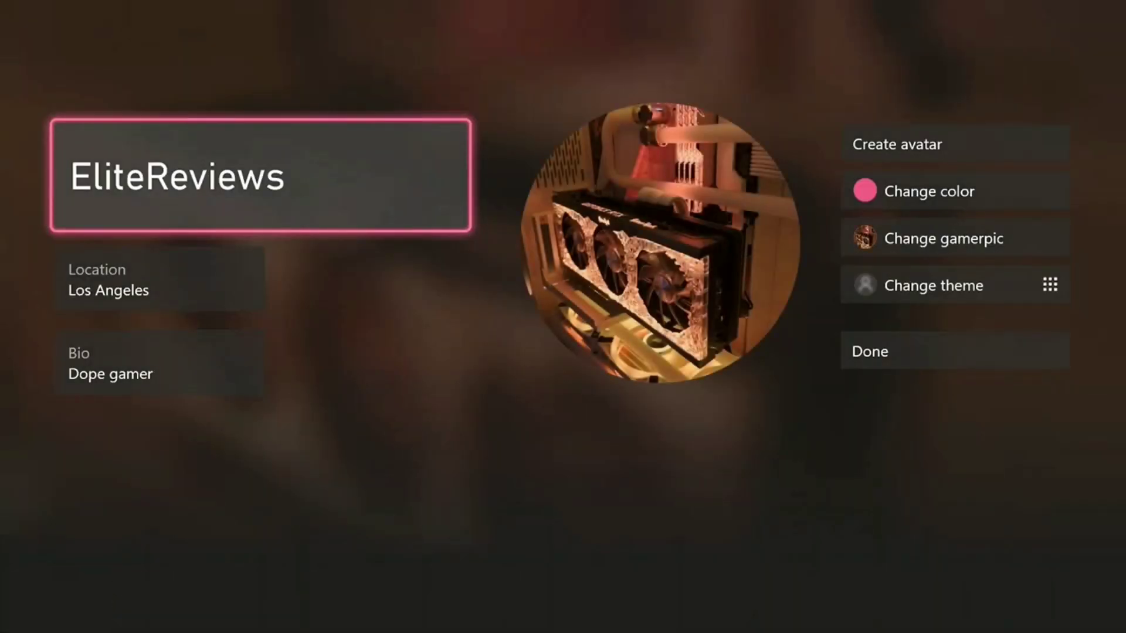
key(Escape)
key(Escape)
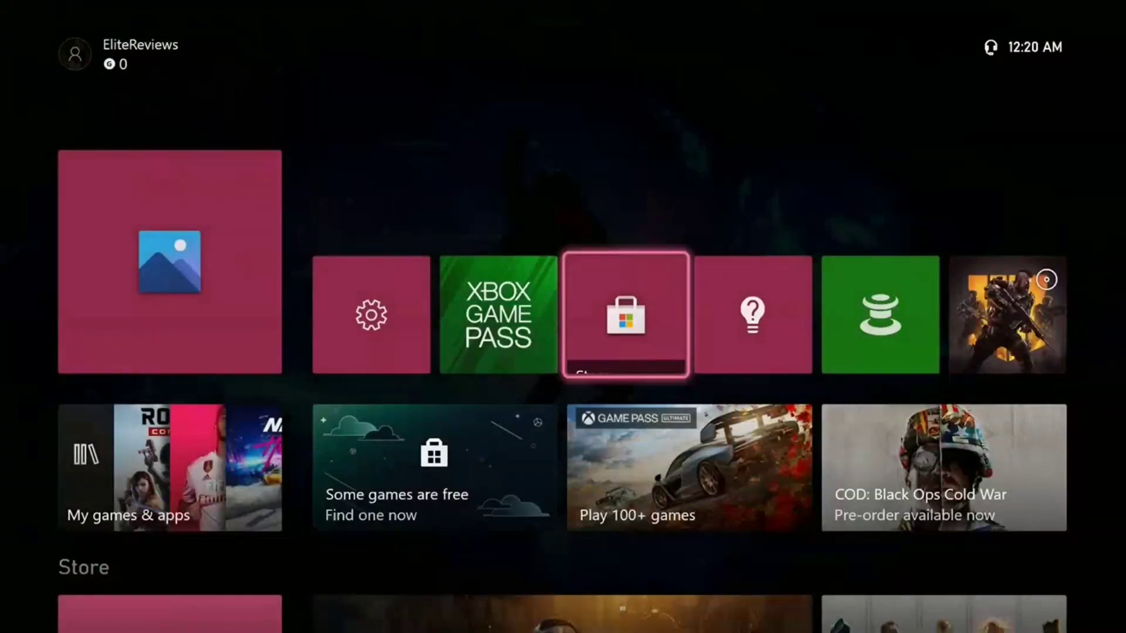
Glance through the guide's achievements and profile tabs, then close it.
key(super)
key(Left)
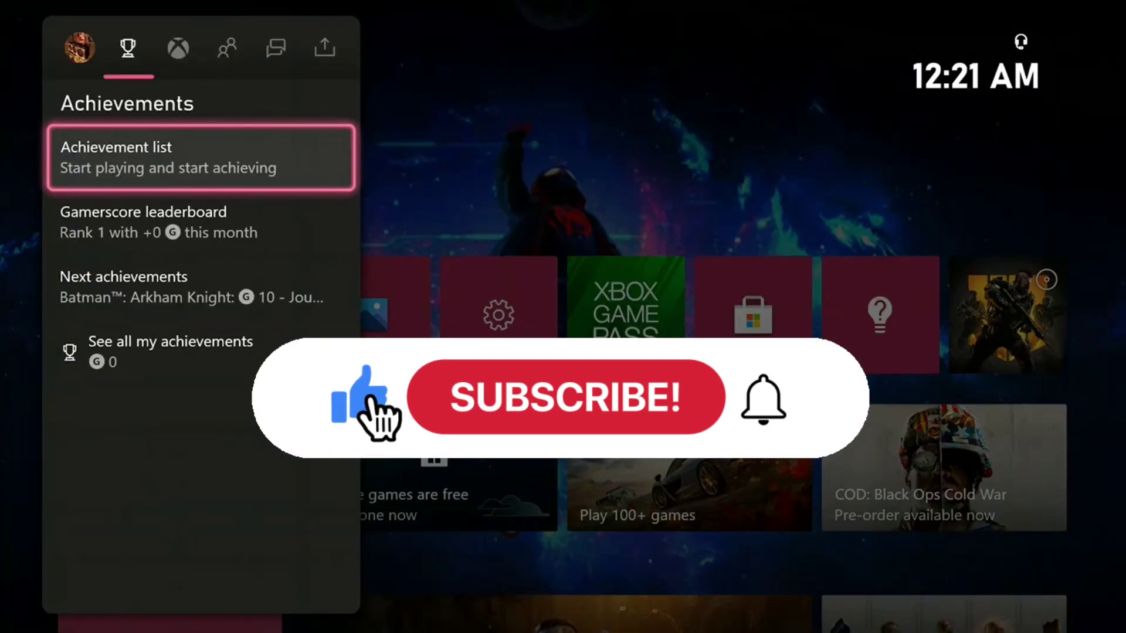
key(Left)
key(Escape)
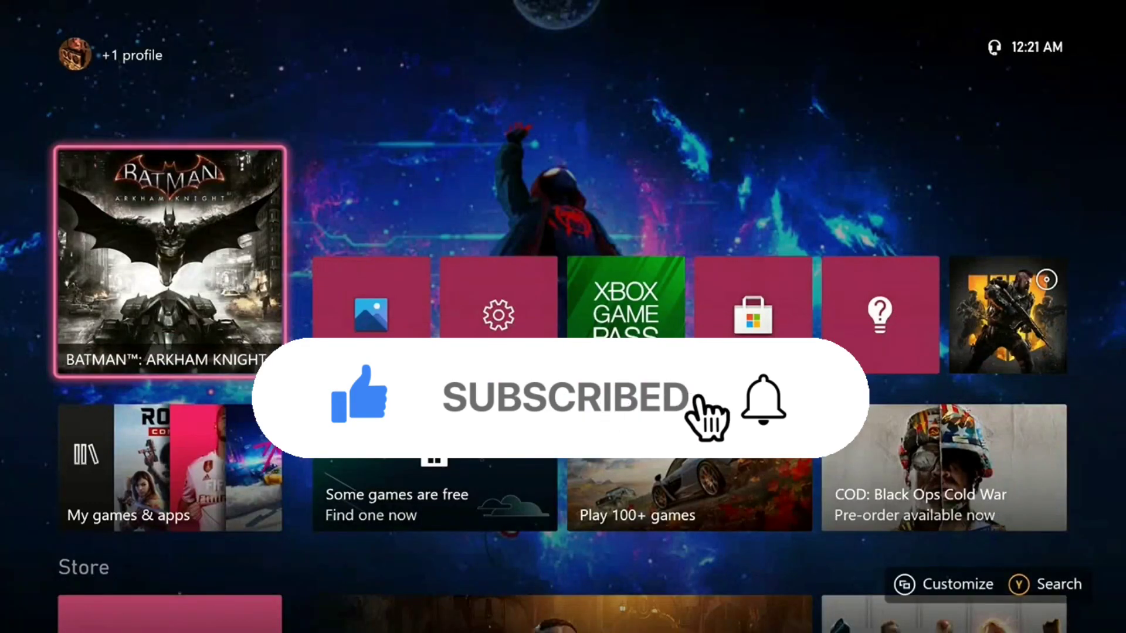
key(Down)
key(Down)
In Customize Home, add HITMAN 2 to Home via Add more to Home.
key(Tab)
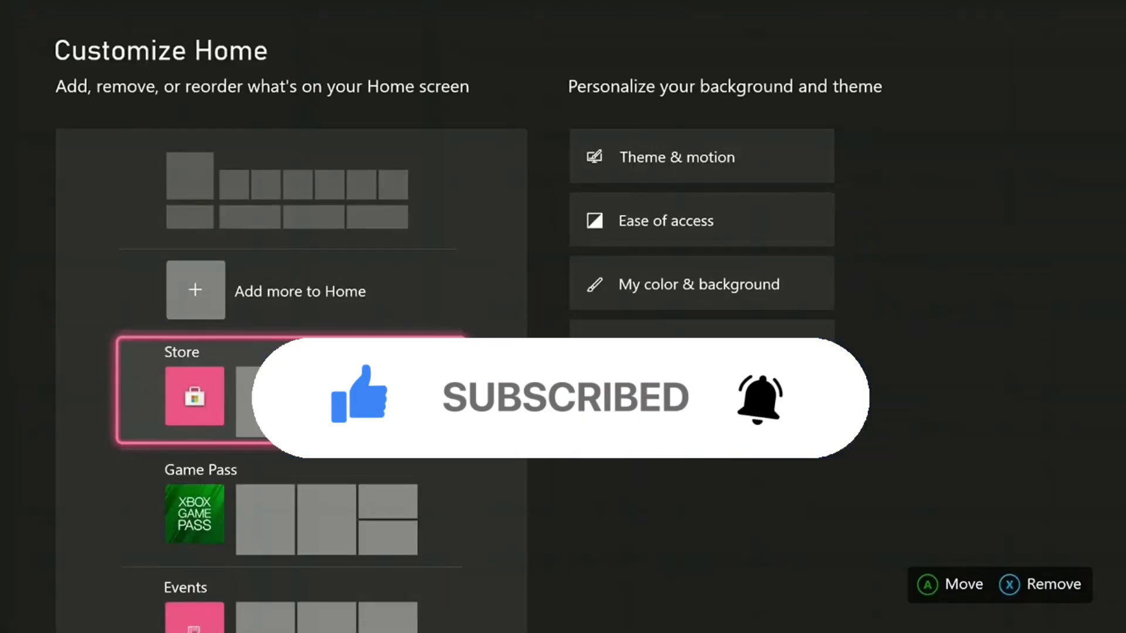
key(Down)
key(Up)
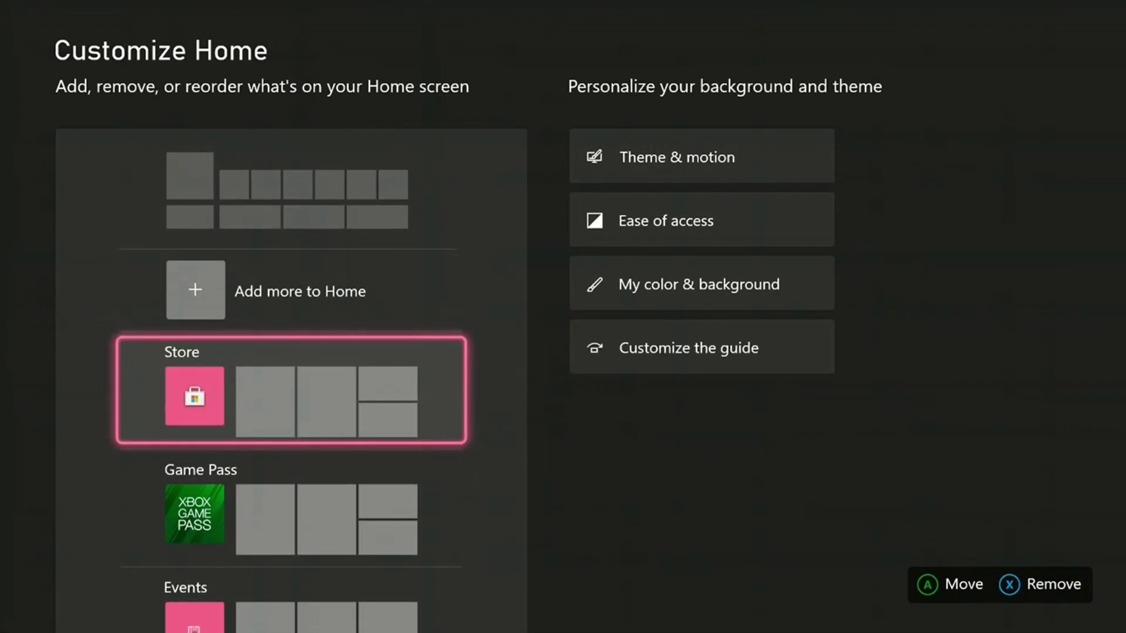
key(Down)
key(Down)
key(Up)
key(Up)
key(Up)
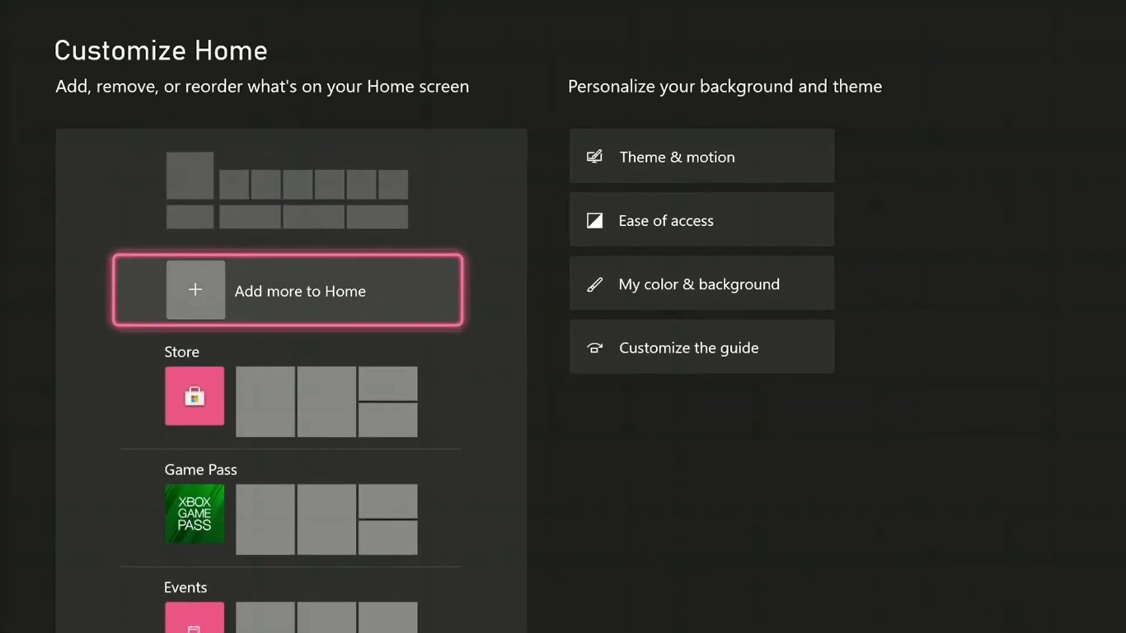
key(Return)
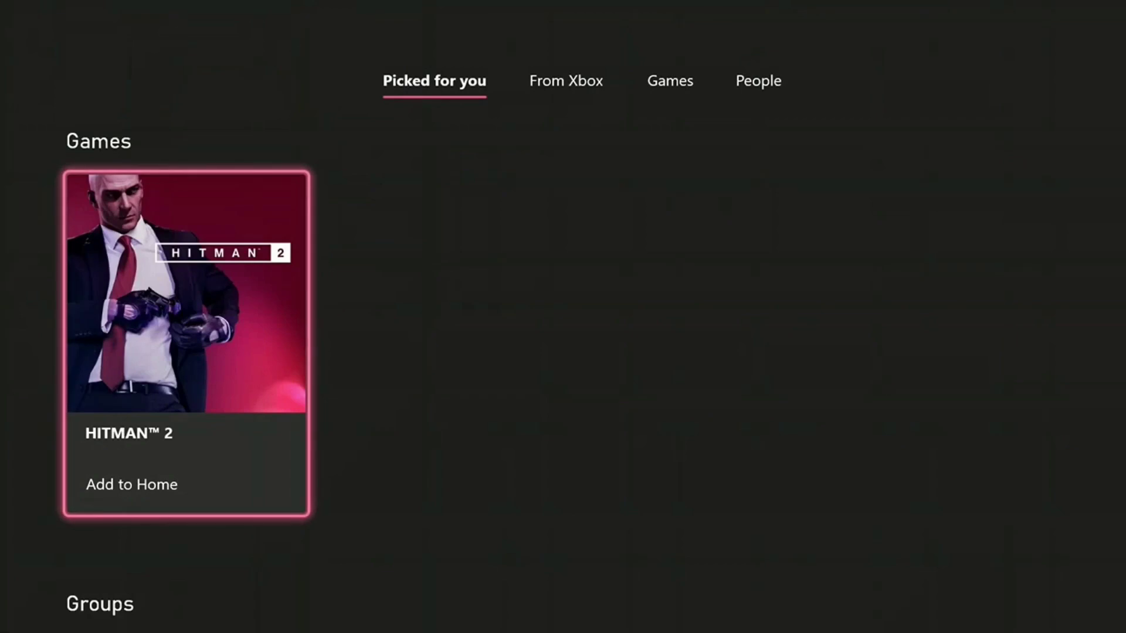
key(Return)
Remove the Game Pass, Events and Community rows from Home.
key(Down)
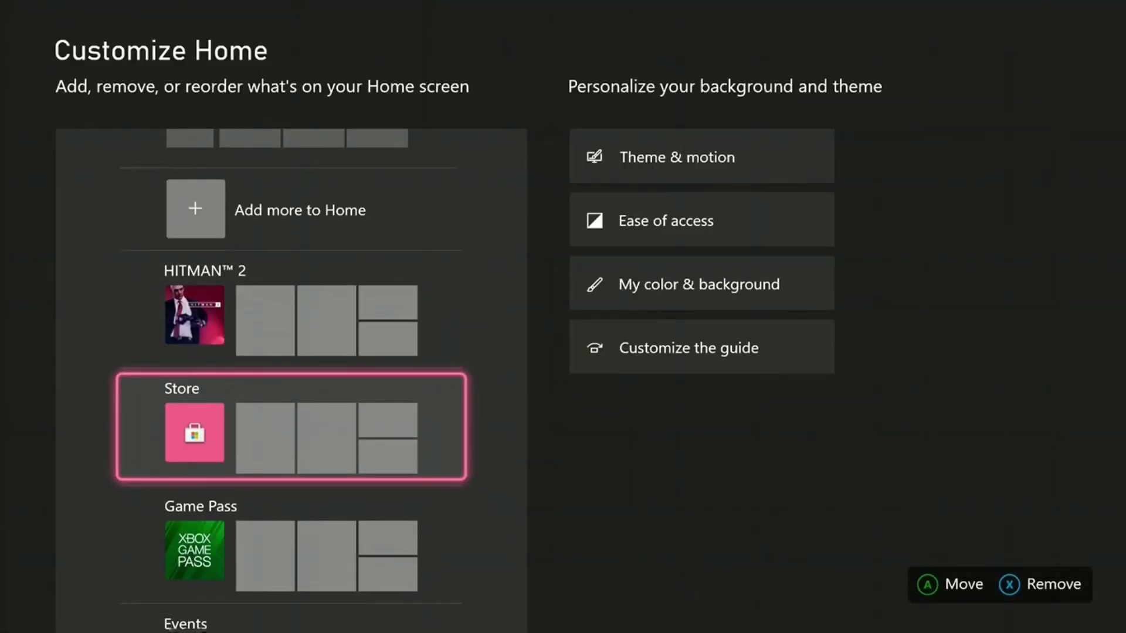
key(Down)
key(x)
key(Up)
key(Down)
key(x)
key(x)
key(Up)
key(Up)
key(Up)
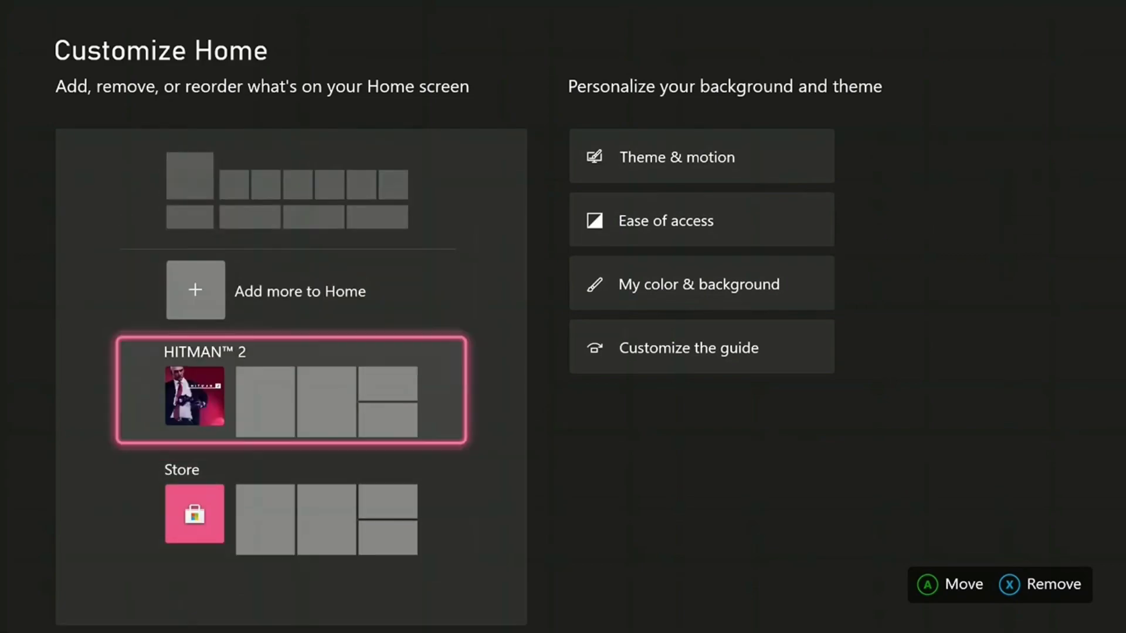
Add Need for Speed Heat and EA SPORTS FIFA 20 to Home, then finish customizing.
key(Return)
key(Tab)
key(Tab)
key(Down)
key(Right)
key(Right)
key(Right)
key(Return)
key(Left)
key(Up)
key(Left)
key(Return)
key(Escape)
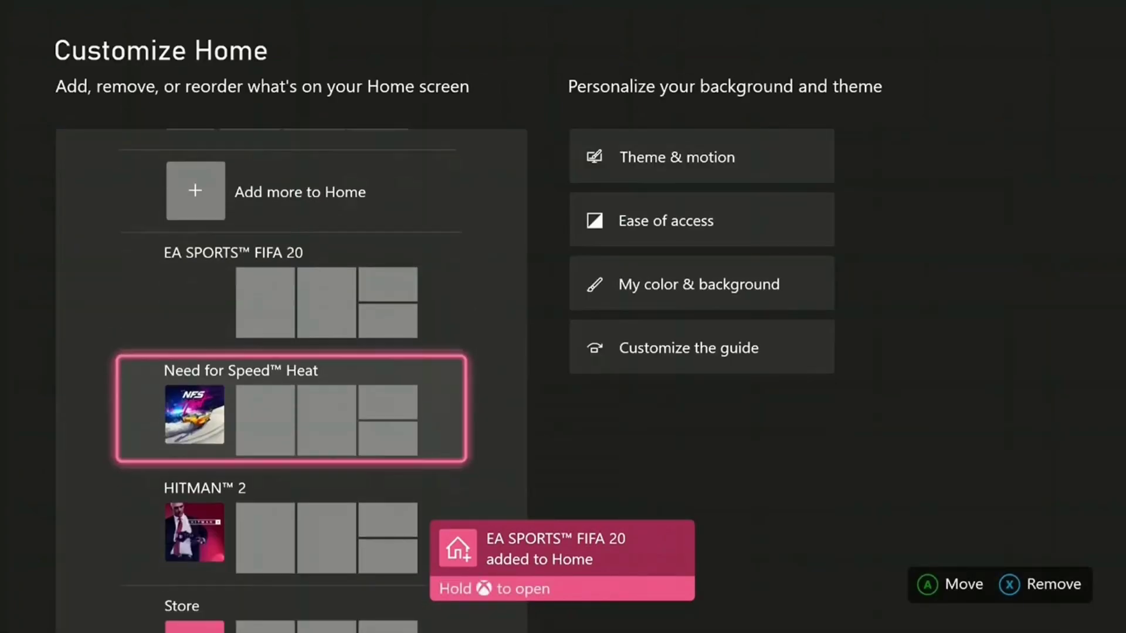
key(Up)
key(Up)
key(Up)
key(Escape)
Scroll down Home through the new FIFA 20, Need for Speed Heat and HITMAN 2 groups.
key(Up)
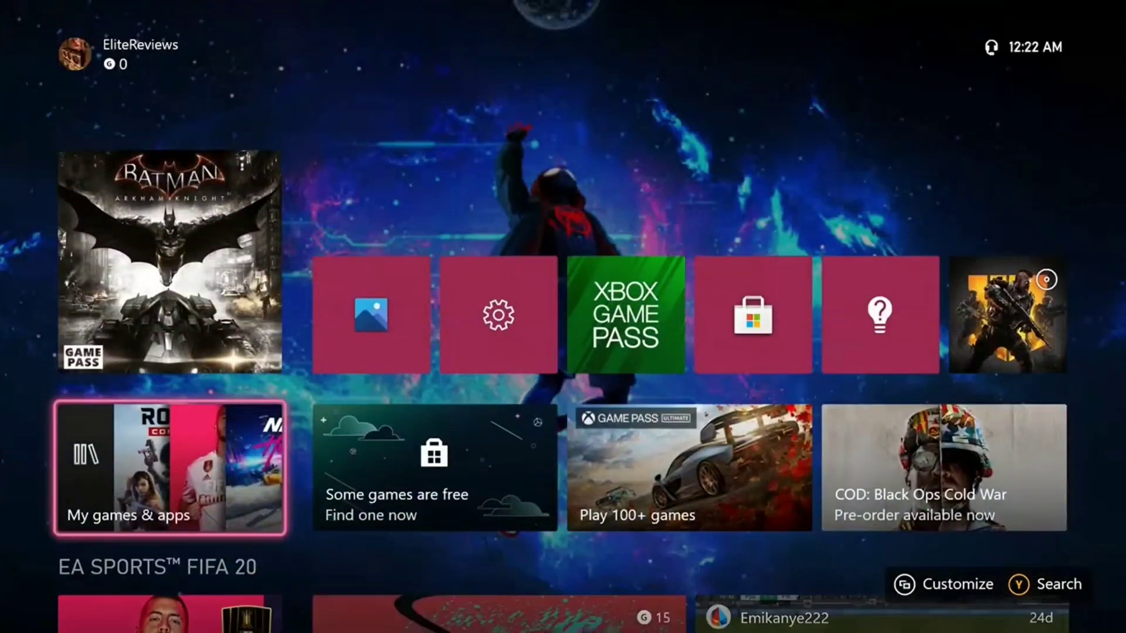
key(Down)
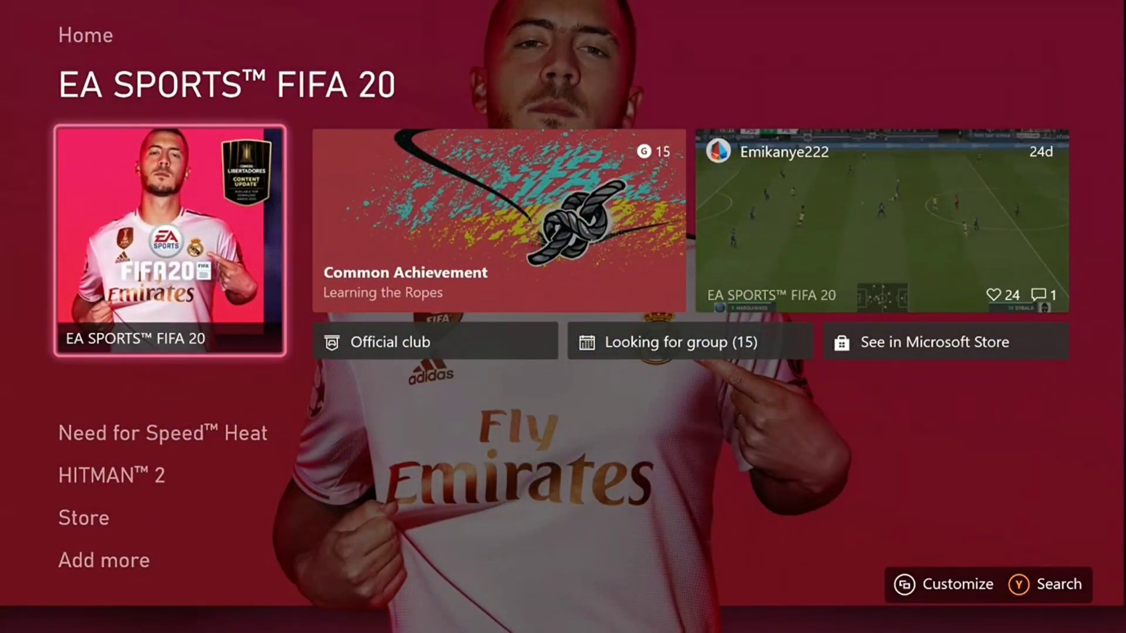
key(Down)
key(Down)
key(Down)
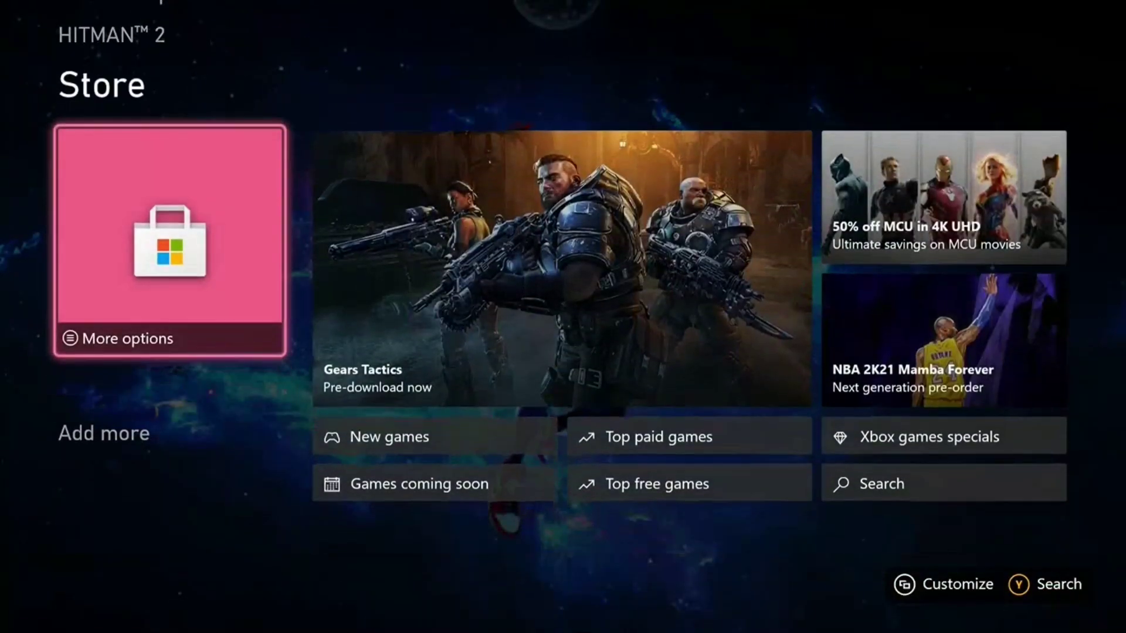
key(Down)
Open the guide on its Parties & chats section showing Friends, Clubs and Find someone.
key(super)
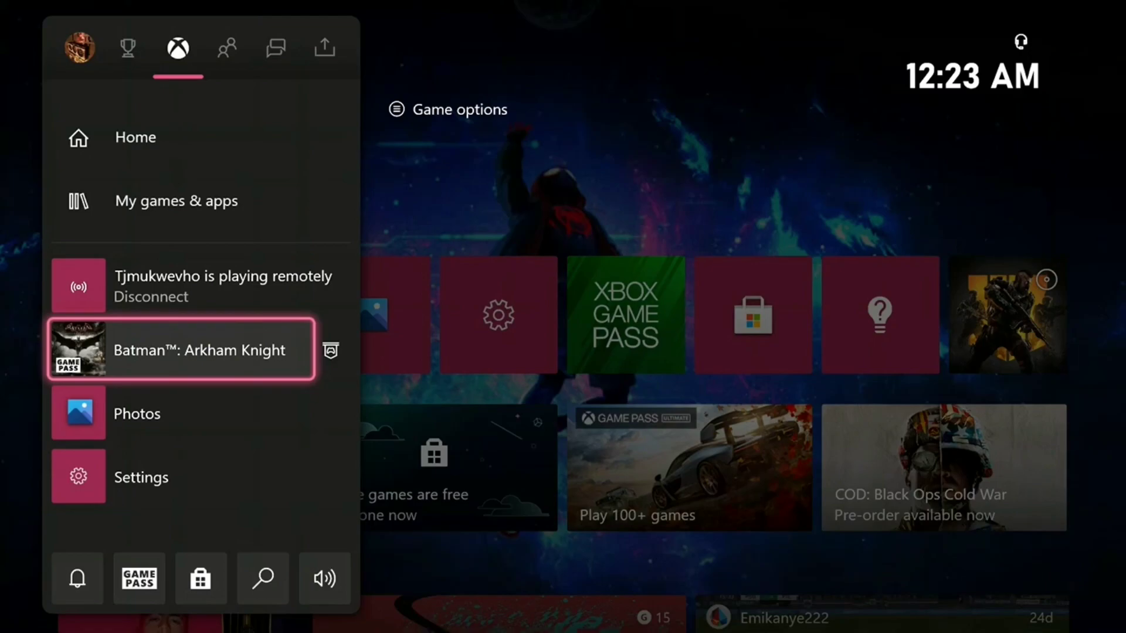
key(Left)
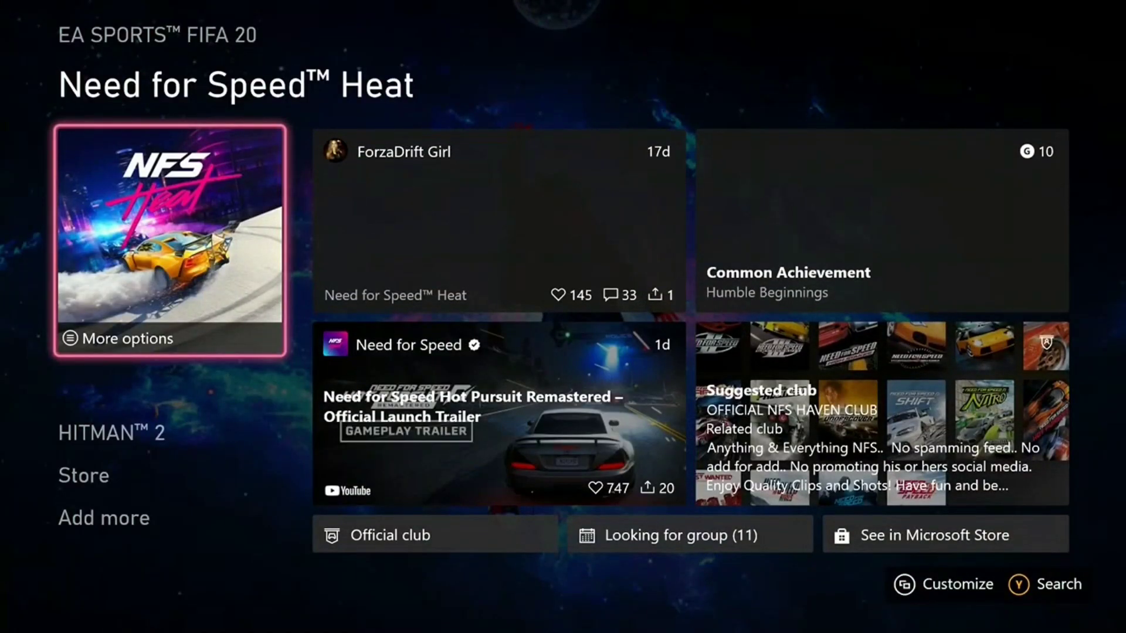
key(Down)
key(Down)
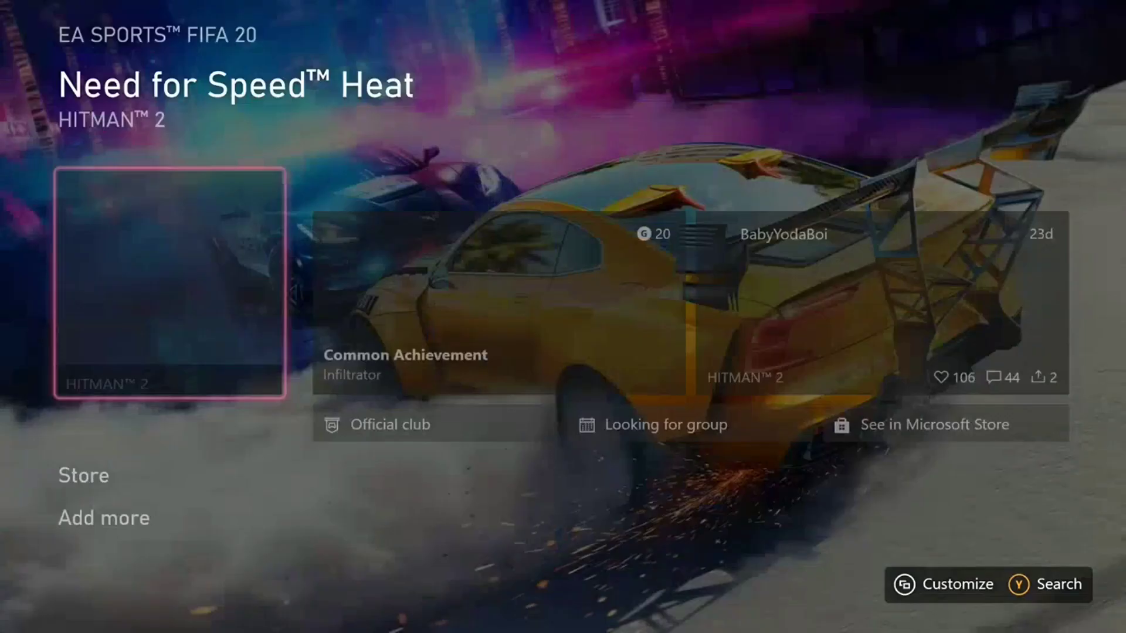
key(Up)
key(Up)
key(Up)
key(Up)
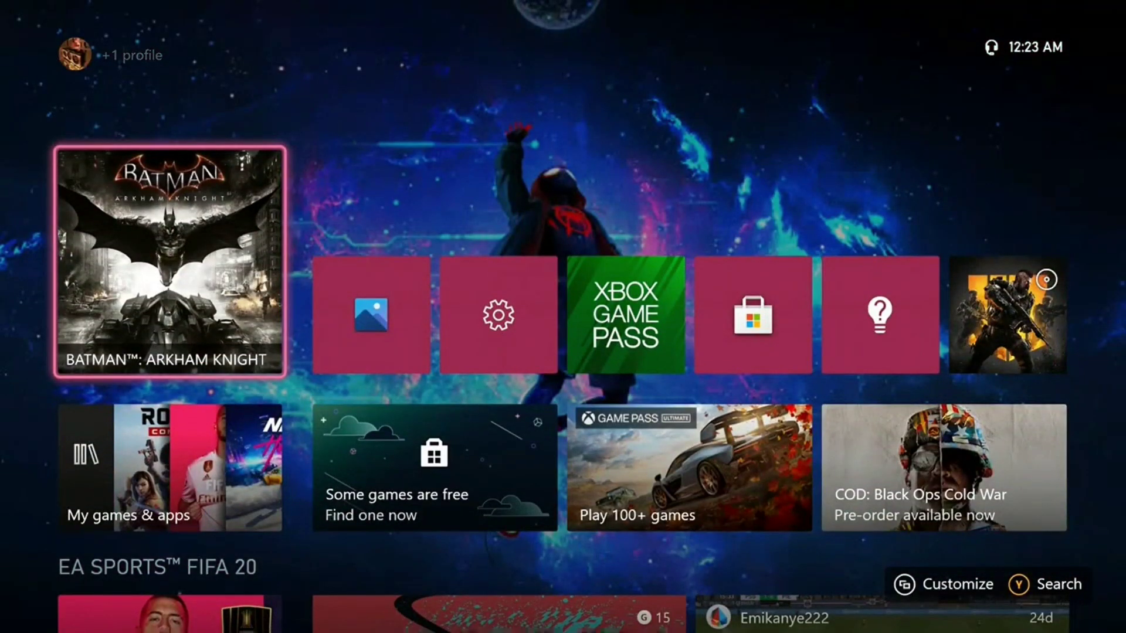
key(super)
key(Right)
key(Right)
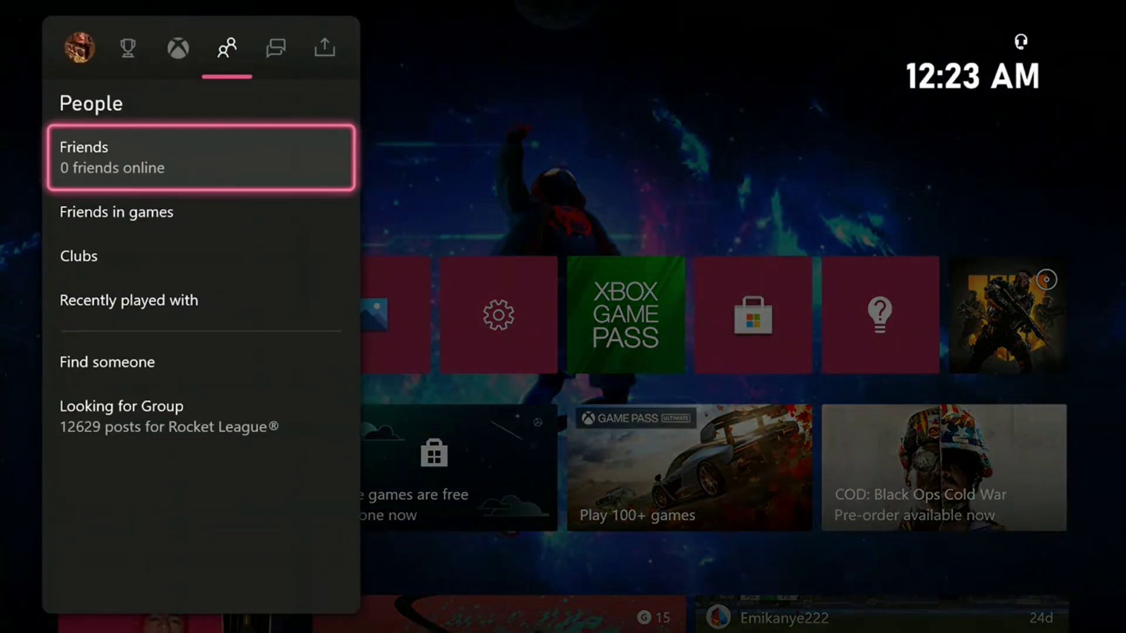